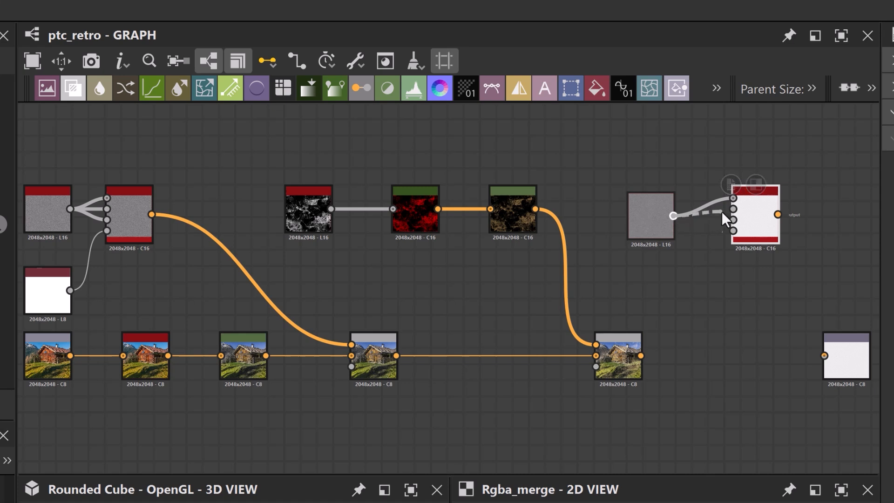
Connect the noise node to the RGBA Merge node's color inputs and feed the white node into its alpha input.
{"action": "left_click_drag", "start_coordinate": [673, 215], "coordinate": [734, 219]}
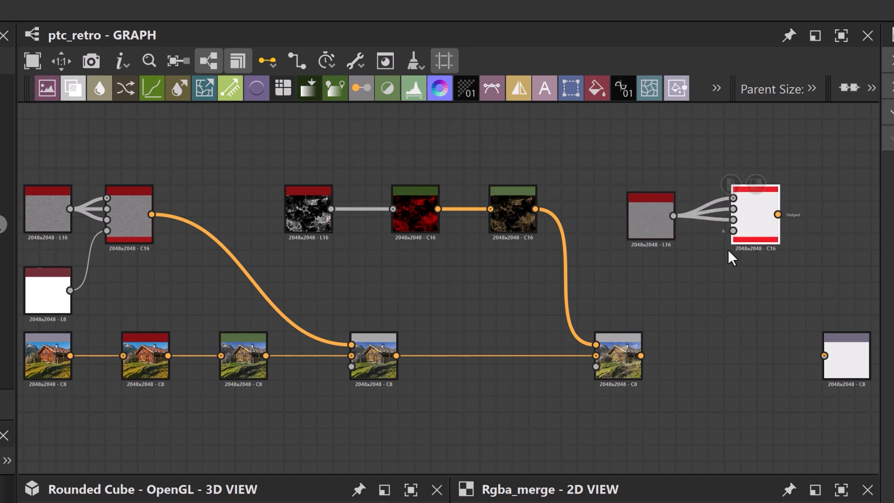
{"action": "left_click_drag", "start_coordinate": [71, 290], "coordinate": [672, 258]}
{"action": "left_click_drag", "start_coordinate": [733, 228], "coordinate": [733, 231]}
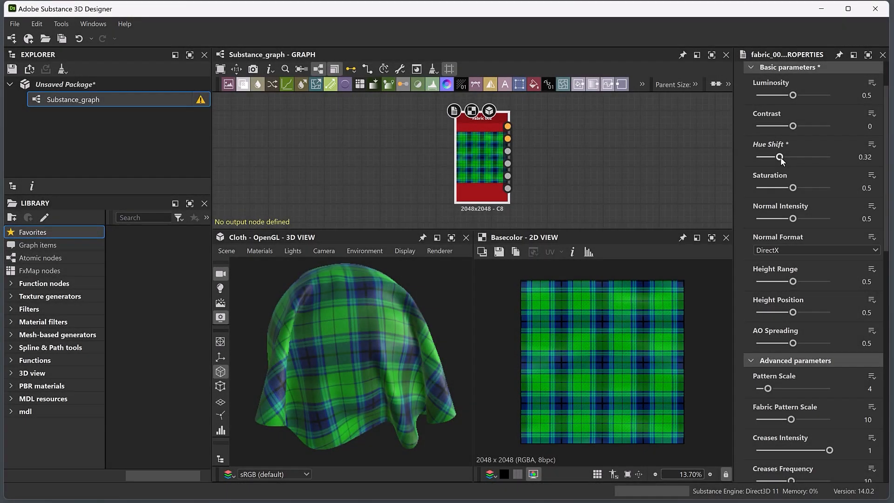
Set the fabric material's Pattern Scale to 9 and raise its Creases Frequency.
{"action": "left_click_drag", "start_coordinate": [775, 156], "coordinate": [705, 156]}
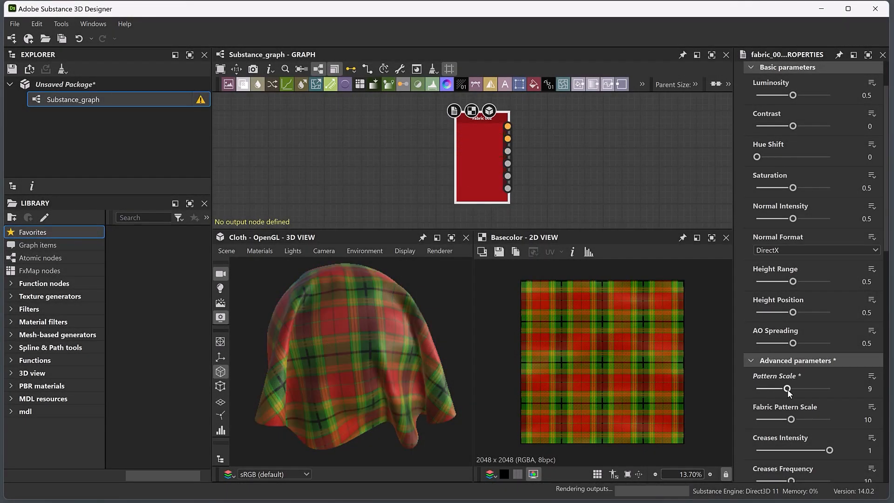
{"action": "left_click_drag", "start_coordinate": [791, 481], "coordinate": [824, 477]}
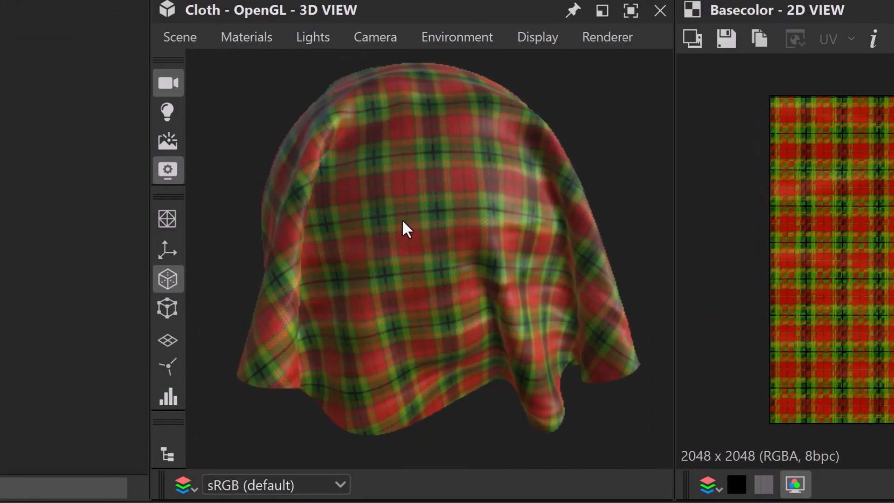
{"action": "left_click_drag", "start_coordinate": [337, 341], "coordinate": [394, 339]}
{"action": "left_click_drag", "start_coordinate": [518, 215], "coordinate": [505, 174]}
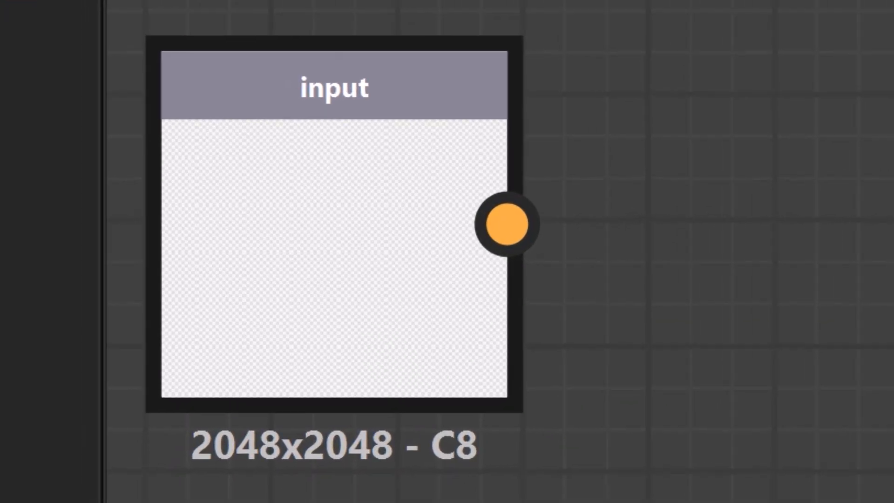
{"action": "left_click_drag", "start_coordinate": [512, 224], "coordinate": [317, 205]}
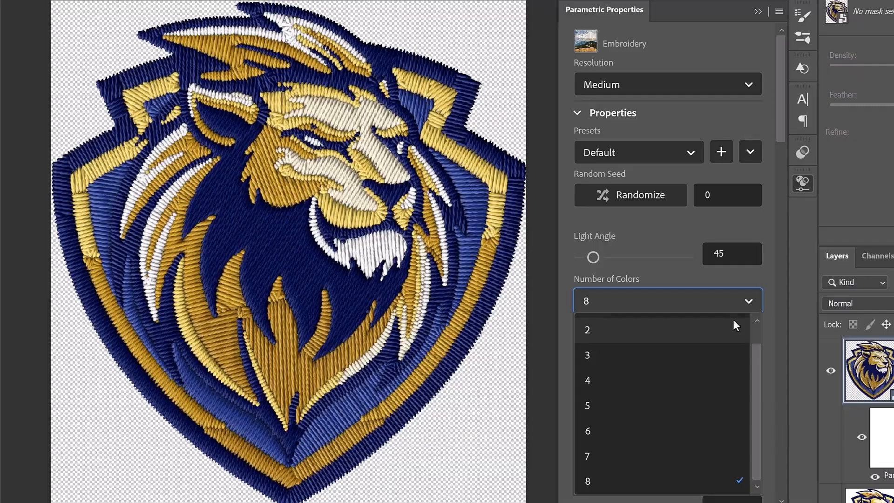
{"action": "left_click", "coordinate": [733, 320]}
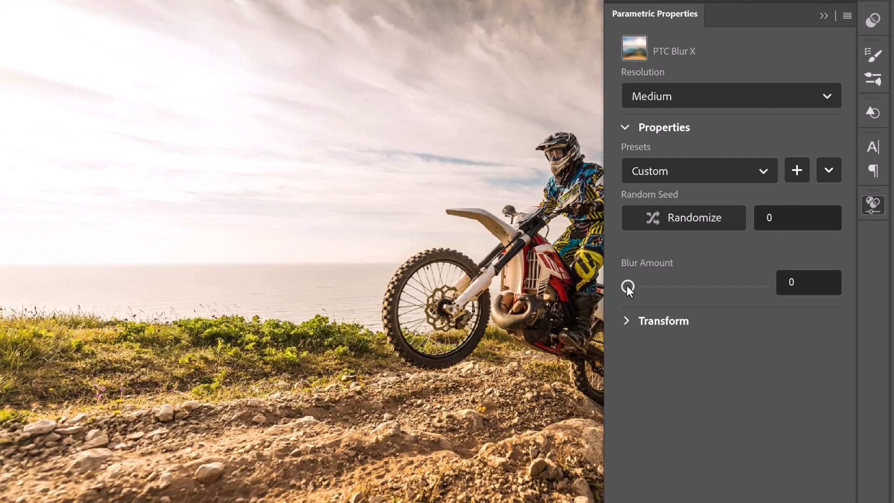
{"action": "left_click_drag", "start_coordinate": [626, 286], "coordinate": [706, 286]}
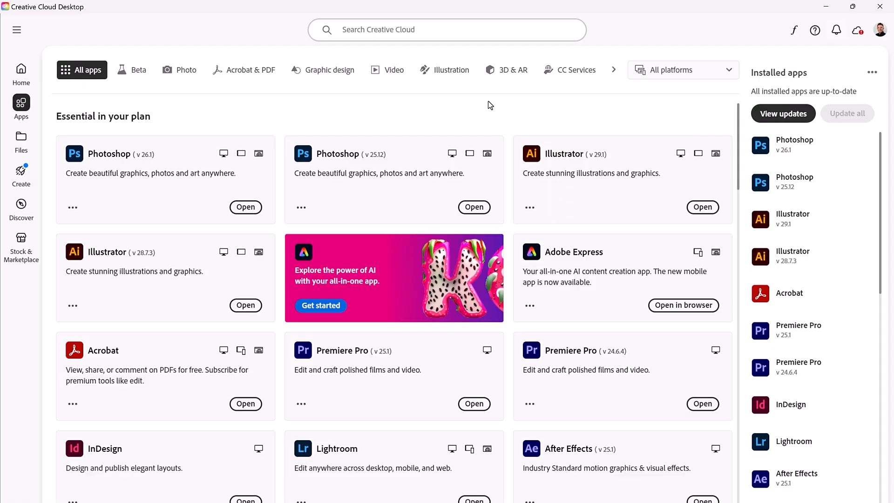
Filter the Creative Cloud apps to 3D & AR and launch Substance 3D Designer.
{"action": "left_click", "coordinate": [519, 74]}
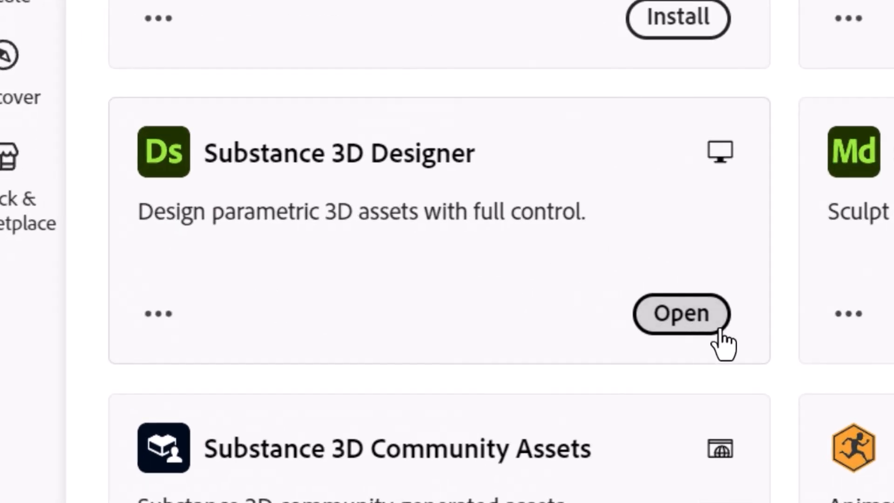
{"action": "left_click", "coordinate": [720, 332]}
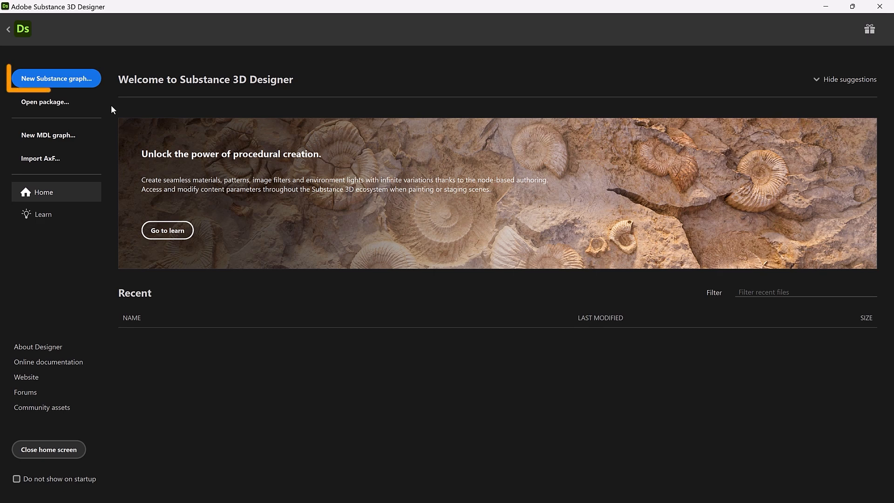
Create a new Substance graph from the Empty template, keeping the name Substance_graph and the 2048 px parent size.
{"action": "left_click", "coordinate": [90, 82]}
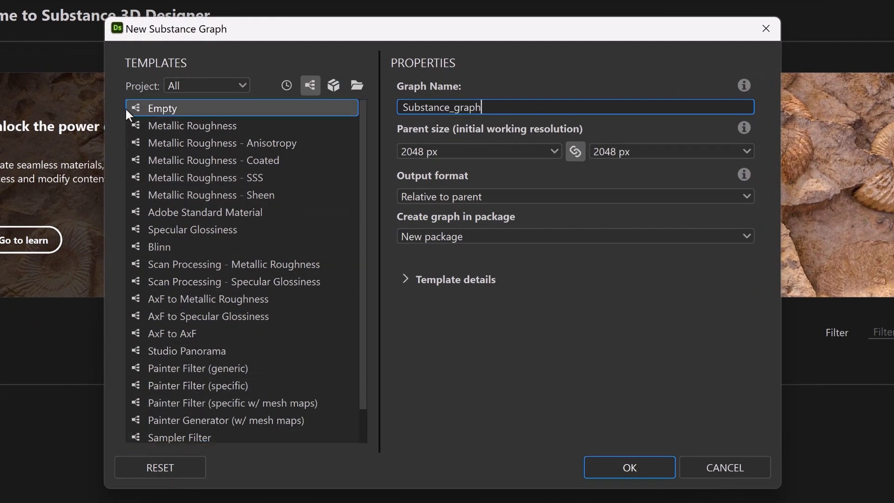
{"action": "left_click", "coordinate": [171, 110]}
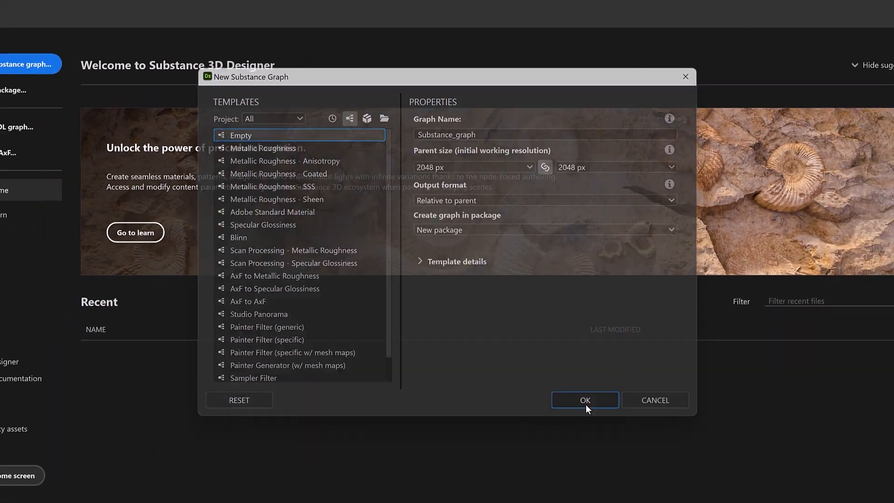
{"action": "left_click", "coordinate": [607, 466]}
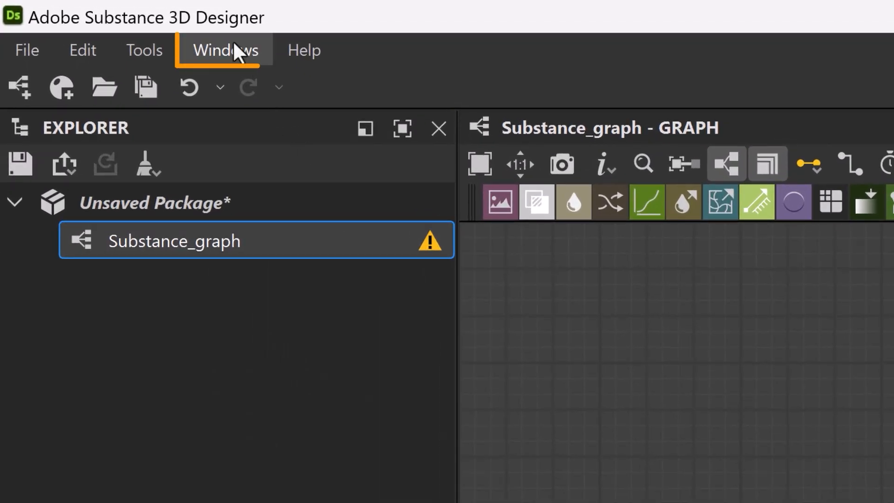
Reset the workspace to the default window layout and confirm the reset.
{"action": "left_click", "coordinate": [233, 44]}
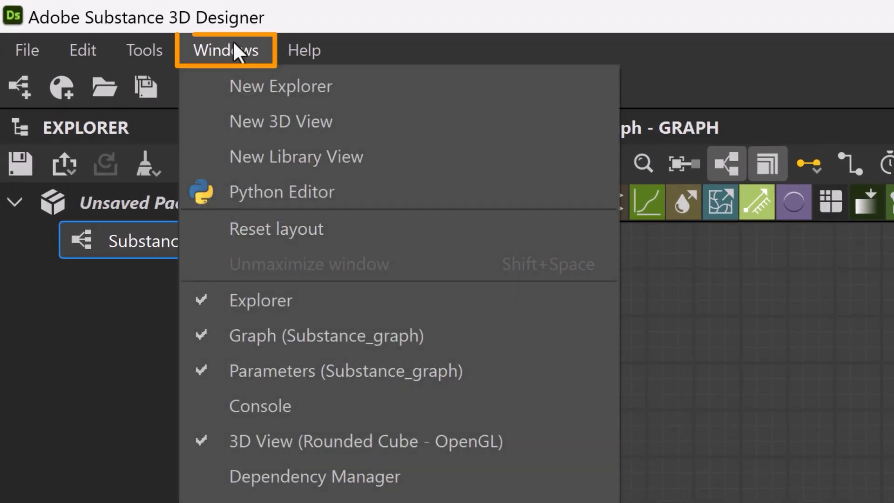
{"action": "left_click", "coordinate": [349, 225]}
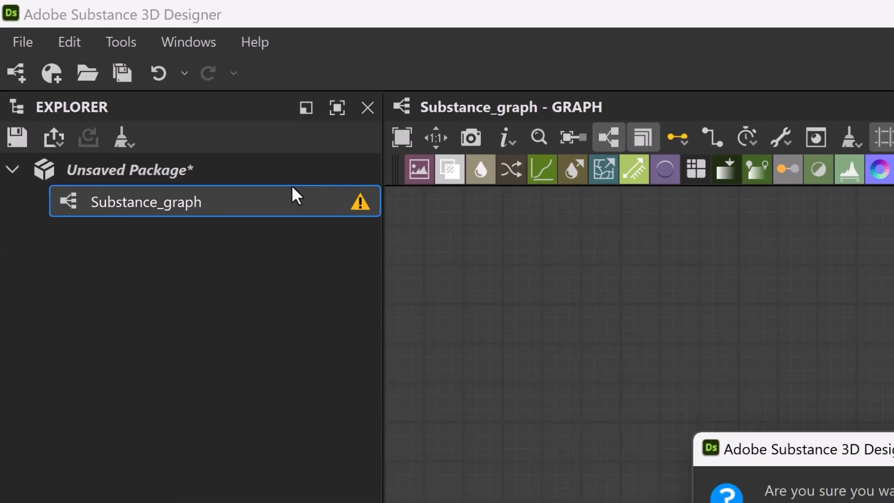
{"action": "left_click", "coordinate": [409, 256]}
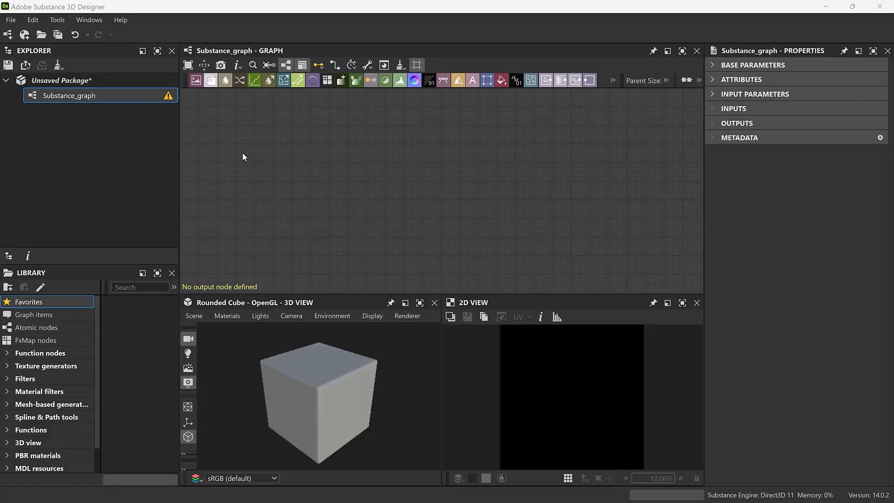
Add an Input Color node and place it near the graph's left edge.
{"action": "key", "text": "space"}
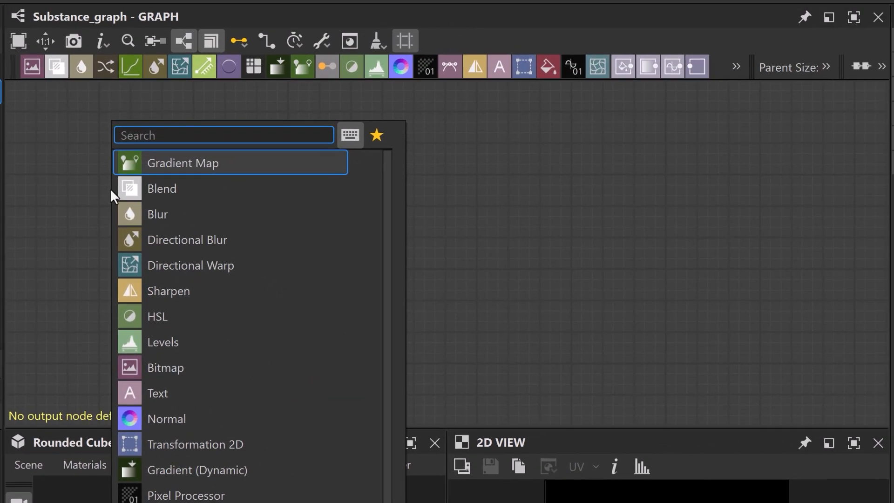
{"action": "type", "text": "inp"}
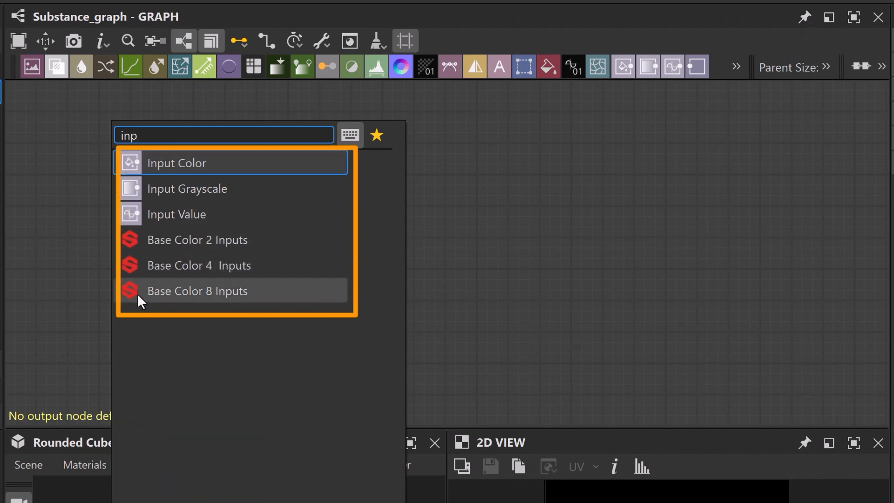
{"action": "left_click", "coordinate": [228, 165]}
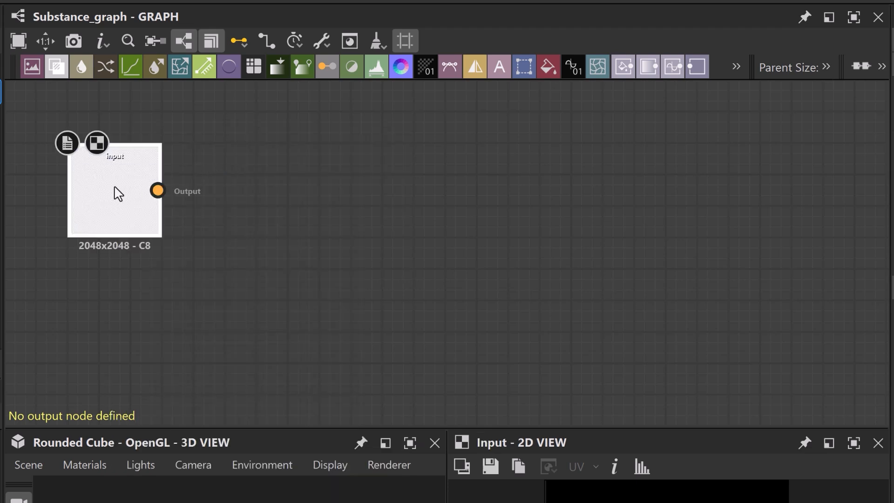
{"action": "left_click_drag", "start_coordinate": [113, 191], "coordinate": [117, 246]}
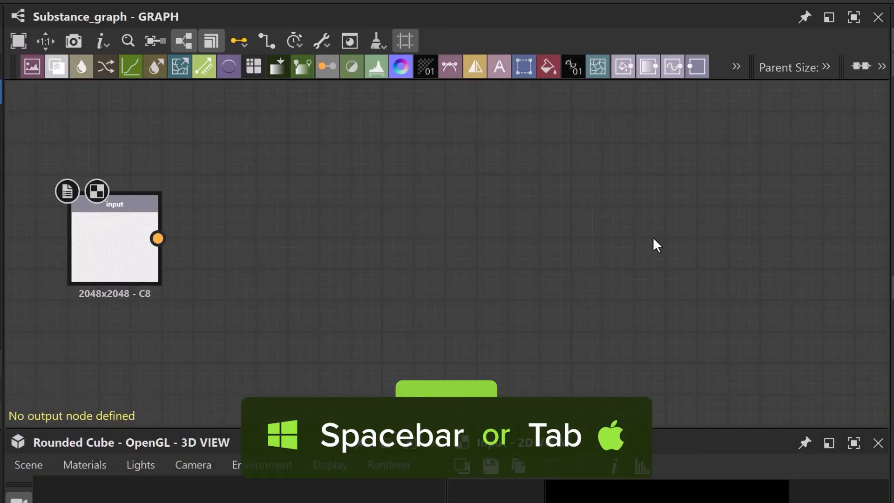
Add an Output node on the far side of the graph and line it up with the input node.
{"action": "key", "text": "space"}
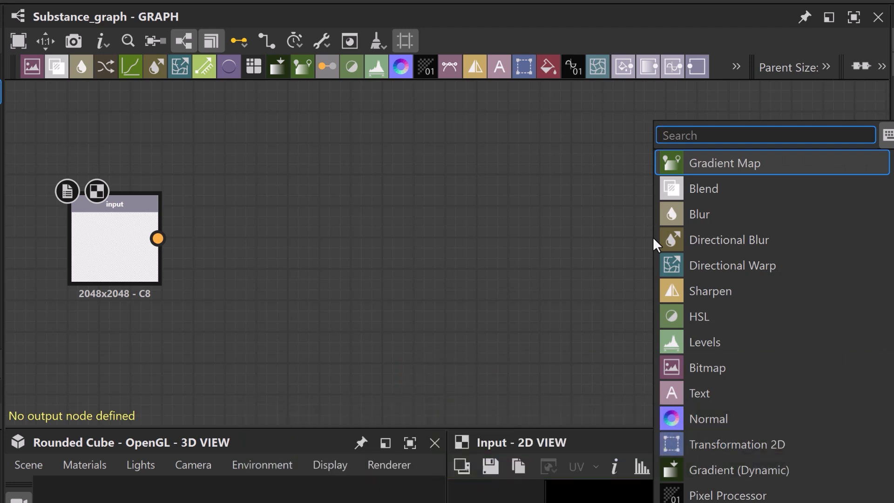
{"action": "type", "text": "out"}
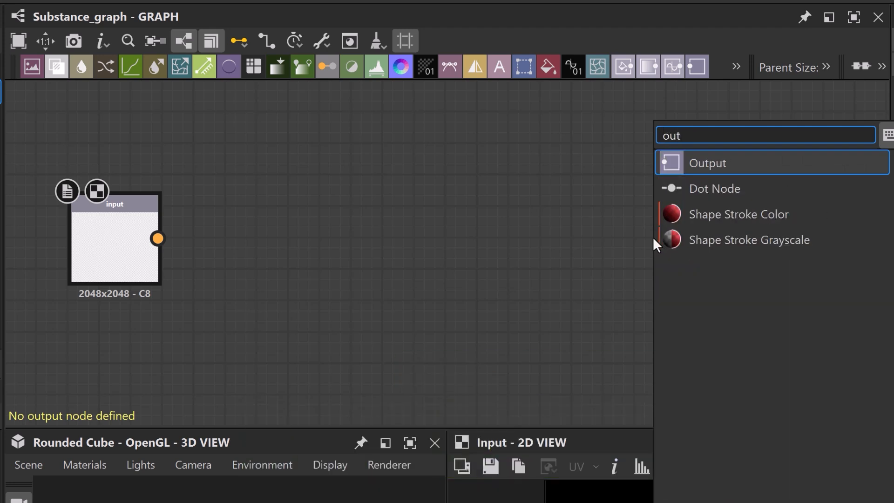
{"action": "left_click", "coordinate": [672, 166]}
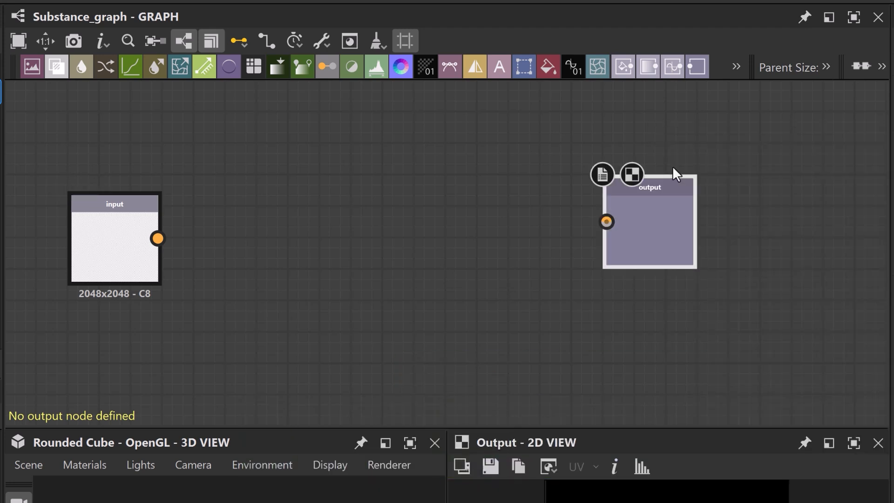
{"action": "left_click_drag", "start_coordinate": [680, 234], "coordinate": [636, 261]}
{"action": "scroll", "coordinate": [366, 259], "scroll_direction": "up", "scroll_amount": 5}
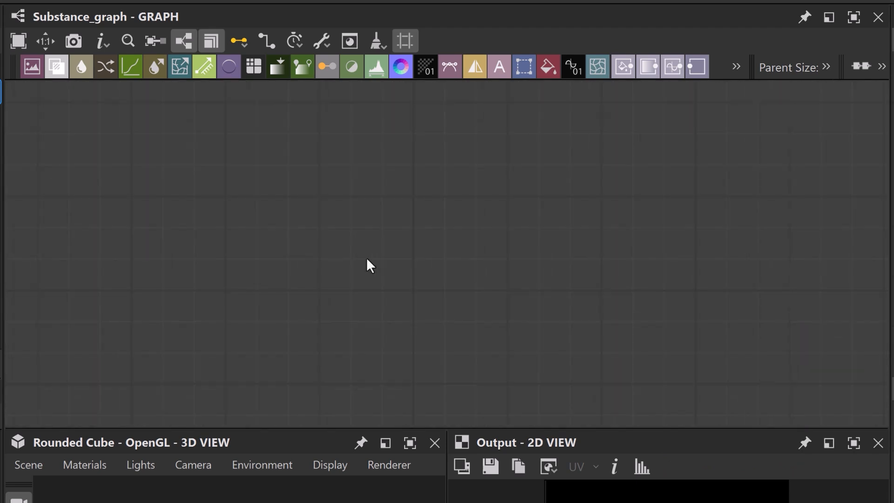
{"action": "scroll", "coordinate": [367, 261], "scroll_direction": "down", "scroll_amount": 5}
{"action": "middle_click_drag", "start_coordinate": [469, 260], "coordinate": [449, 252]}
{"action": "scroll", "coordinate": [403, 293], "scroll_direction": "up", "scroll_amount": 5}
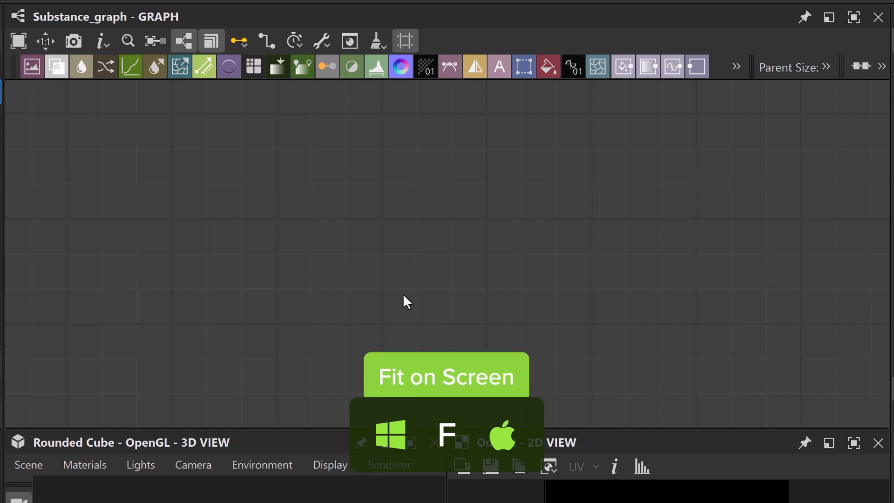
Fit the nodes in the graph view and add a Blur node midway between the input and output nodes.
{"action": "key", "text": "f"}
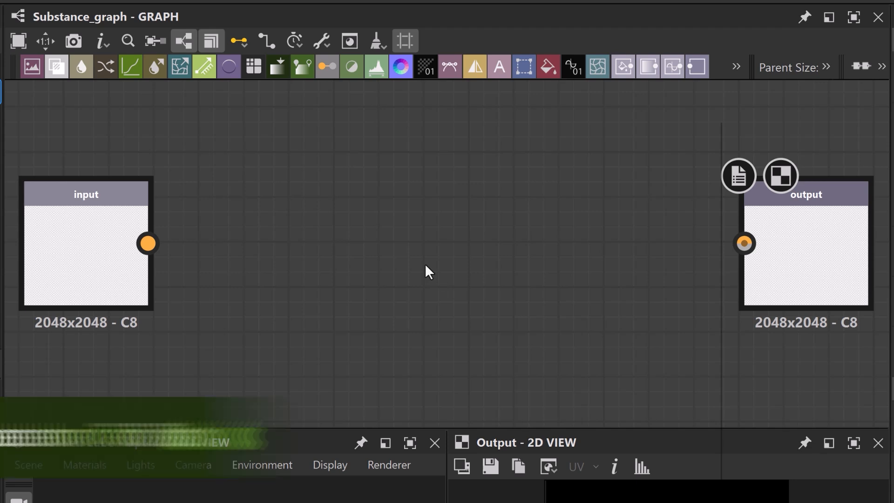
{"action": "key", "text": "space"}
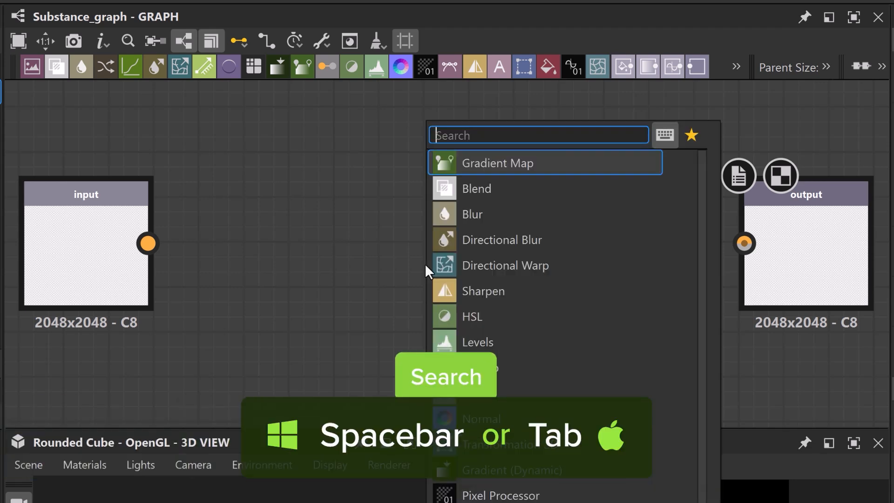
{"action": "type", "text": "blur"}
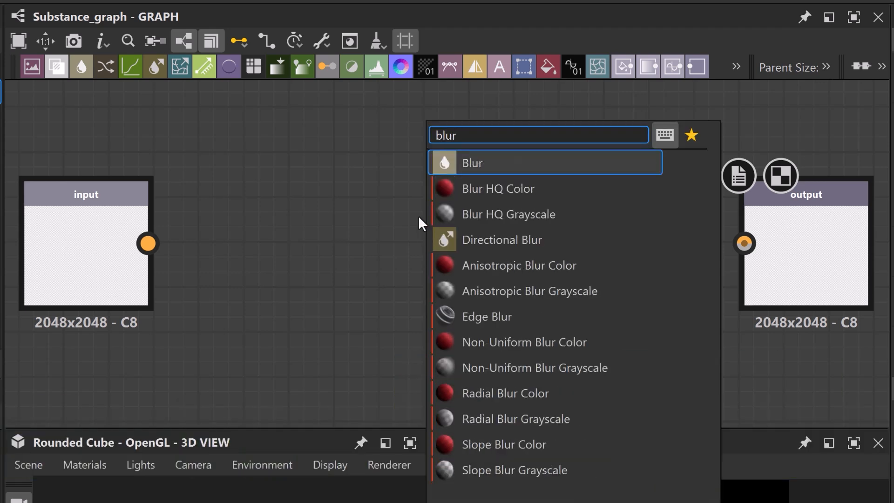
{"action": "left_click", "coordinate": [486, 164]}
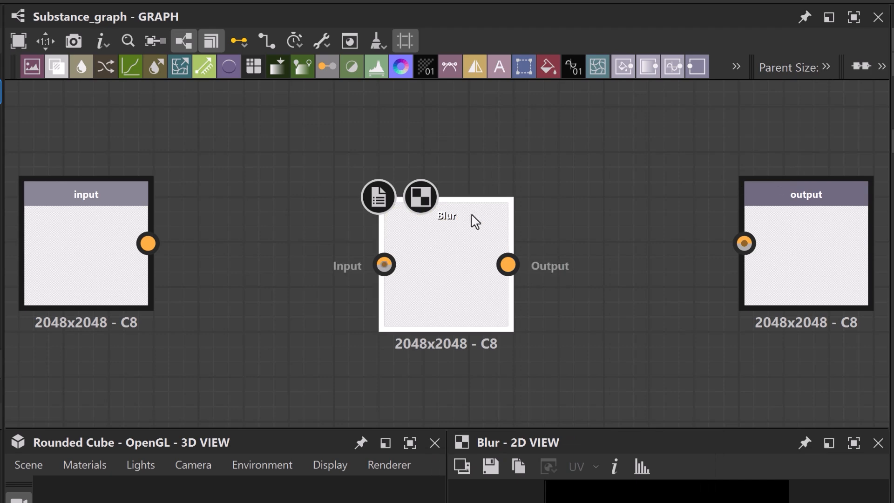
{"action": "left_click_drag", "start_coordinate": [457, 286], "coordinate": [435, 230]}
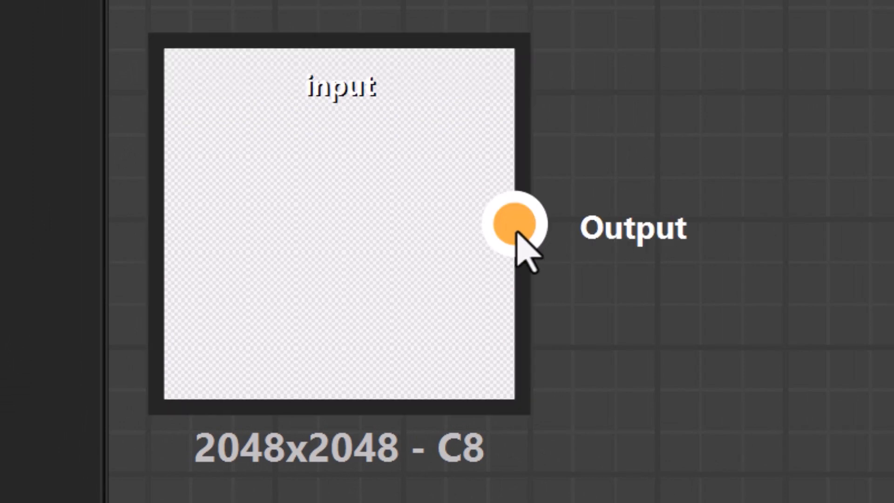
Connect the input node to the Blur node and the Blur node to the output node.
{"action": "left_click_drag", "start_coordinate": [515, 231], "coordinate": [893, 103]}
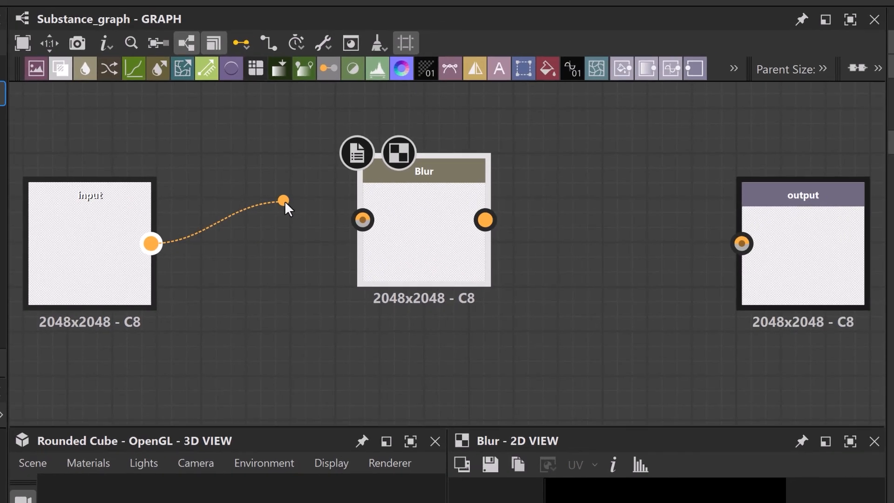
{"action": "left_click_drag", "start_coordinate": [284, 200], "coordinate": [356, 218]}
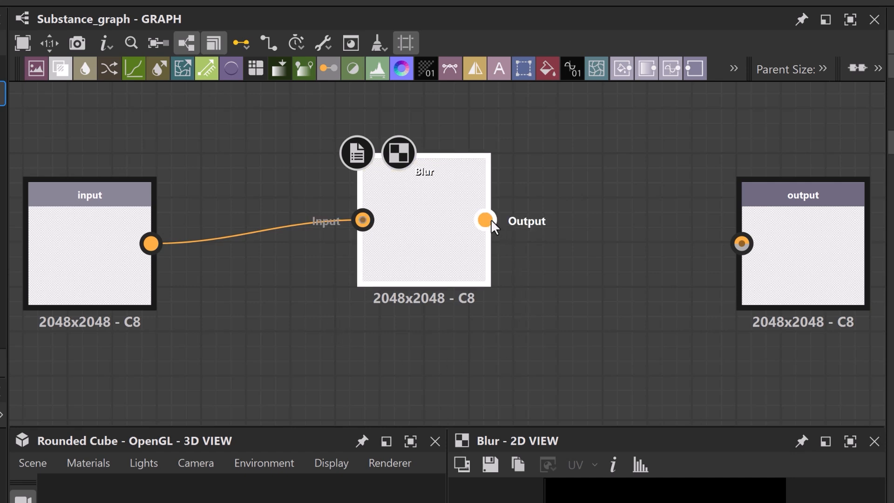
{"action": "left_click_drag", "start_coordinate": [490, 219], "coordinate": [733, 239]}
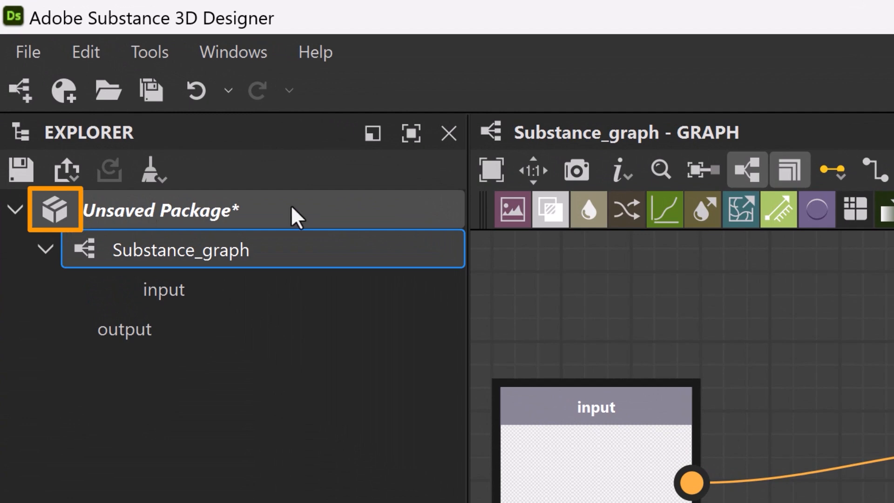
Import the preview-image file as a bitmap resource into the unsaved package.
{"action": "right_click", "coordinate": [296, 217]}
{"action": "mouse_move", "coordinate": [353, 266]}
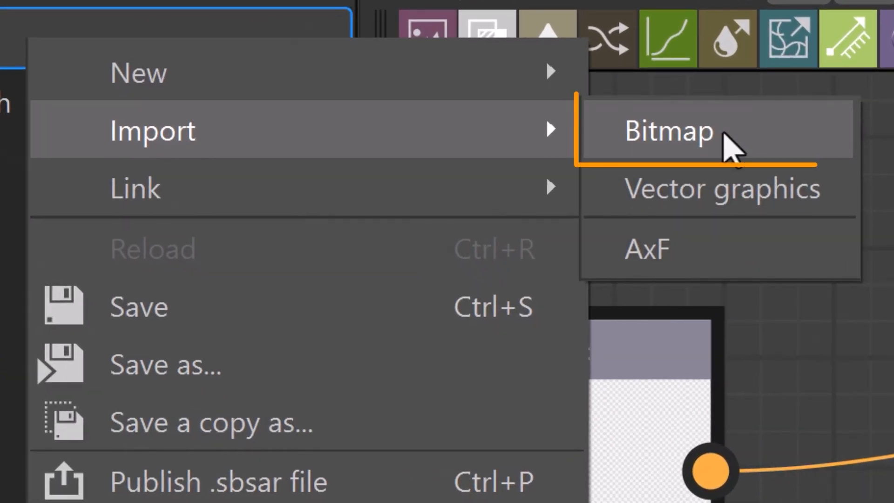
{"action": "left_click", "coordinate": [731, 146]}
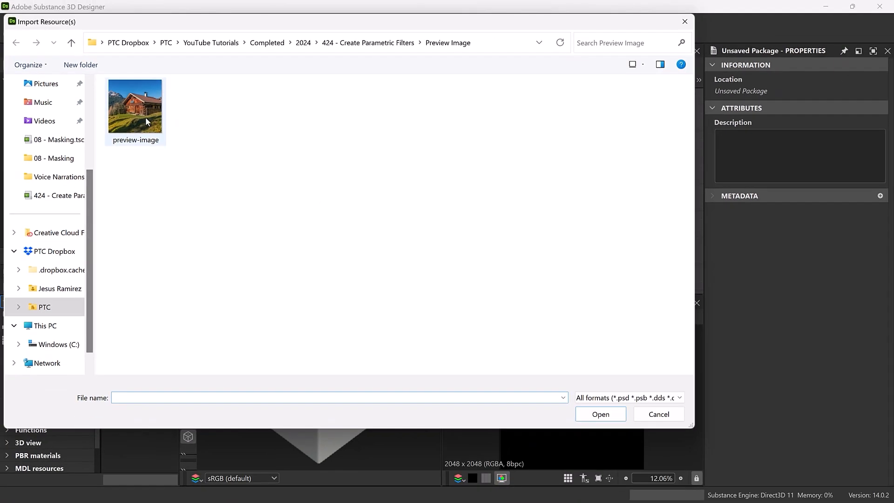
{"action": "left_click", "coordinate": [145, 121]}
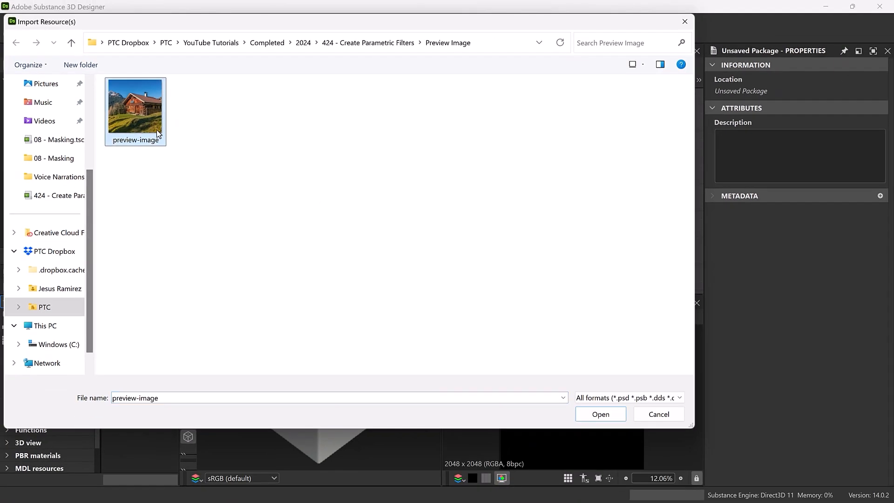
{"action": "left_click", "coordinate": [600, 415]}
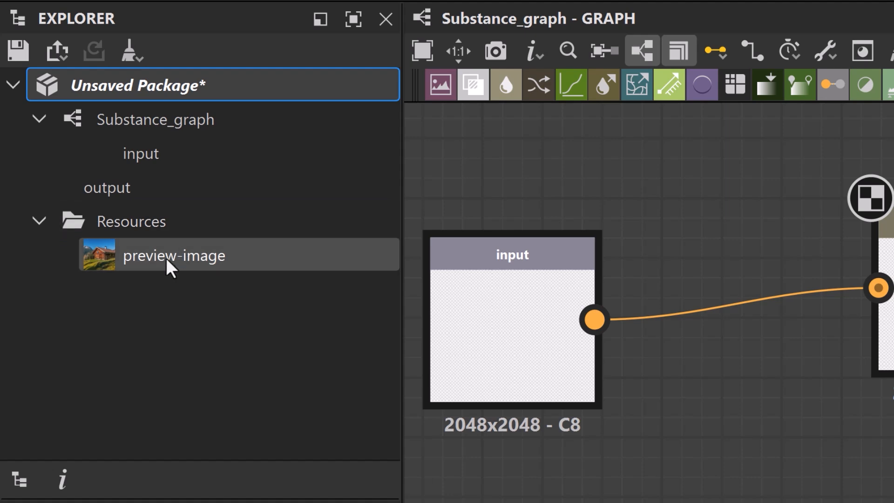
Assign the imported preview-image to the input node and show that node in the 2D view.
{"action": "left_click_drag", "start_coordinate": [120, 259], "coordinate": [541, 329]}
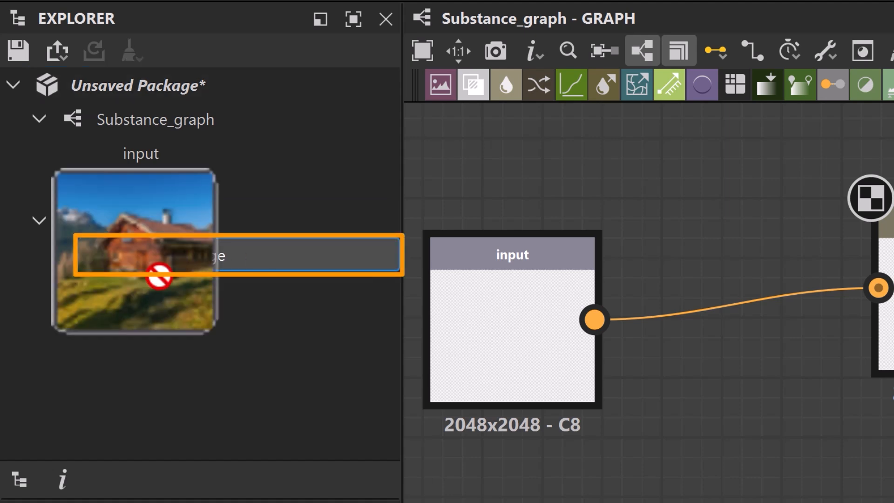
{"action": "left_click_drag", "start_coordinate": [476, 296], "coordinate": [476, 298]}
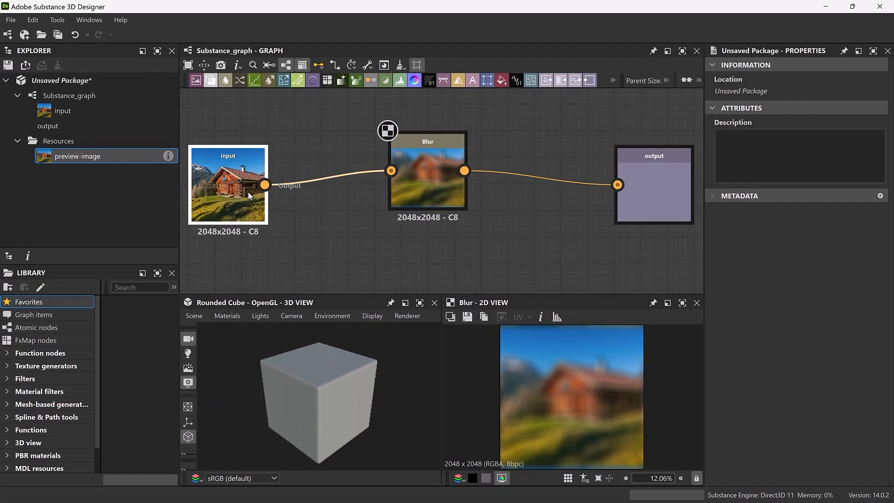
{"action": "double_click", "coordinate": [249, 195]}
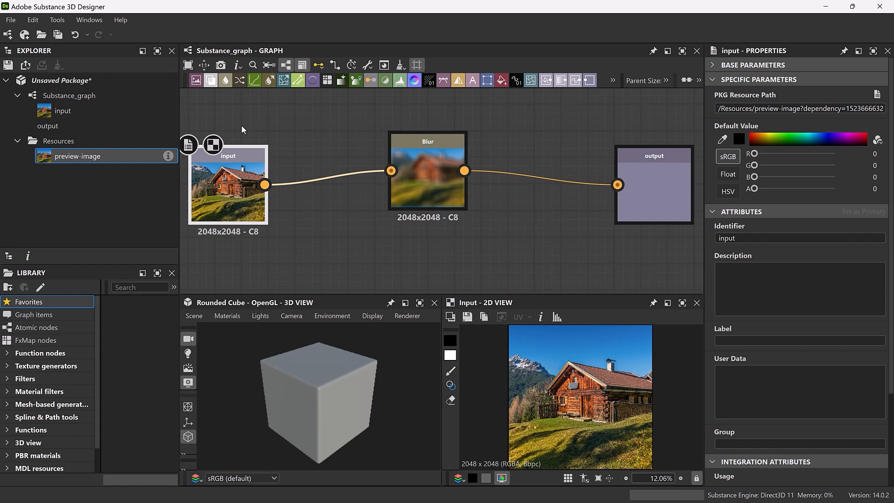
Show the output node in the 2D view and set the Blur node's Intensity to about 14.43.
{"action": "left_click", "coordinate": [437, 180]}
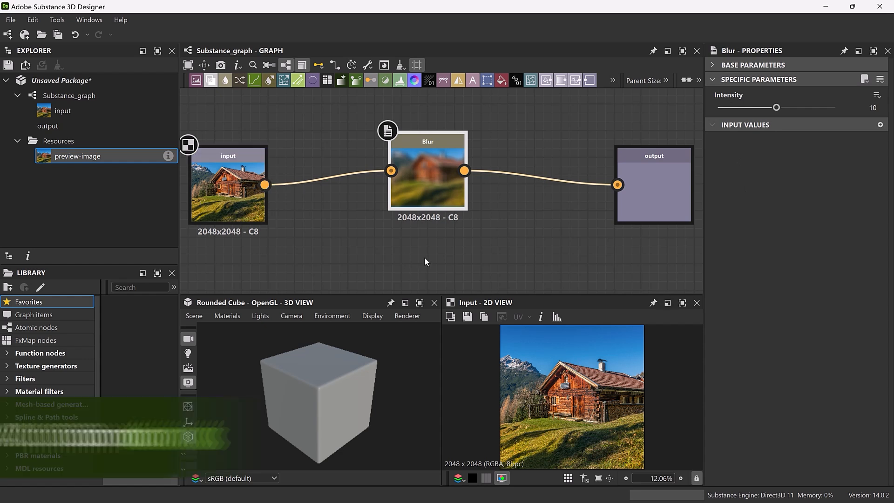
{"action": "left_click", "coordinate": [655, 192], "text": "alt"}
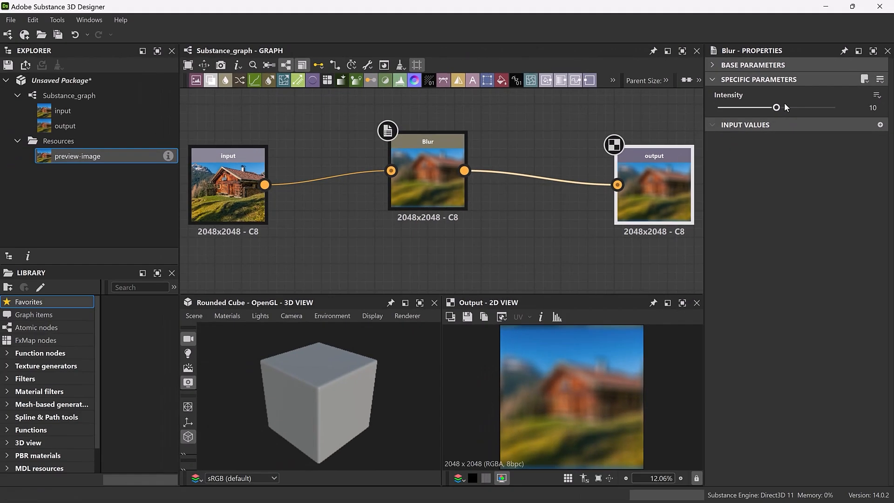
{"action": "left_click_drag", "start_coordinate": [391, 284], "coordinate": [504, 284]}
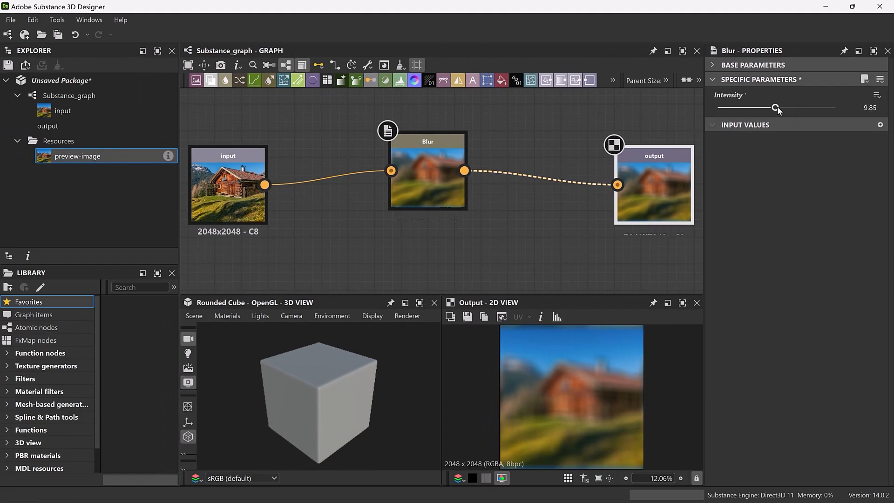
{"action": "left_click_drag", "start_coordinate": [802, 108], "coordinate": [803, 109]}
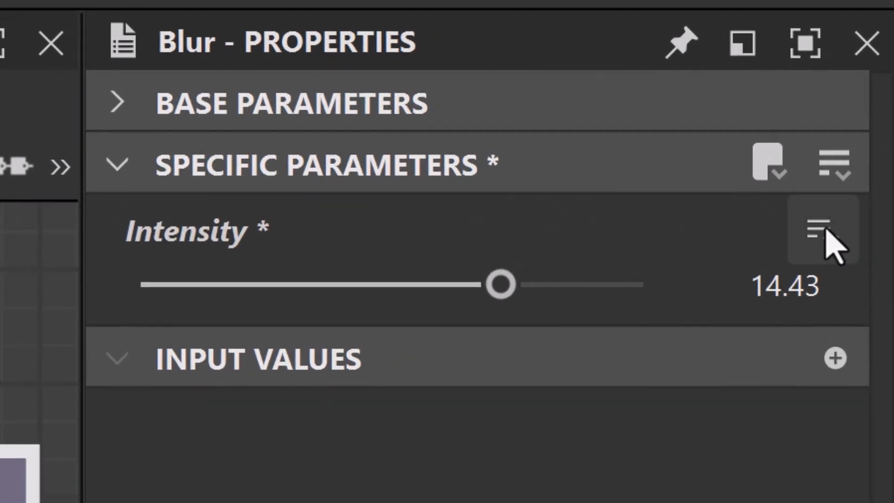
Expose the Blur node's Intensity as a new graph input with the label Blur Amount.
{"action": "left_click", "coordinate": [833, 244]}
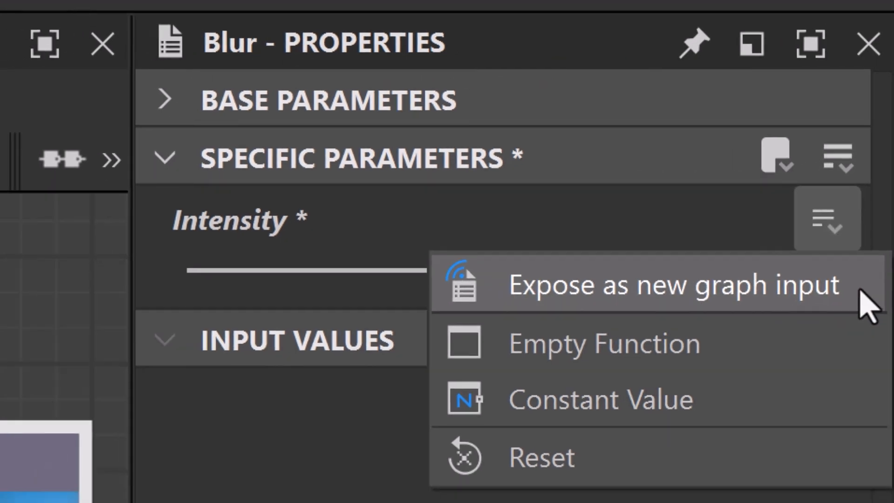
{"action": "left_click", "coordinate": [819, 310]}
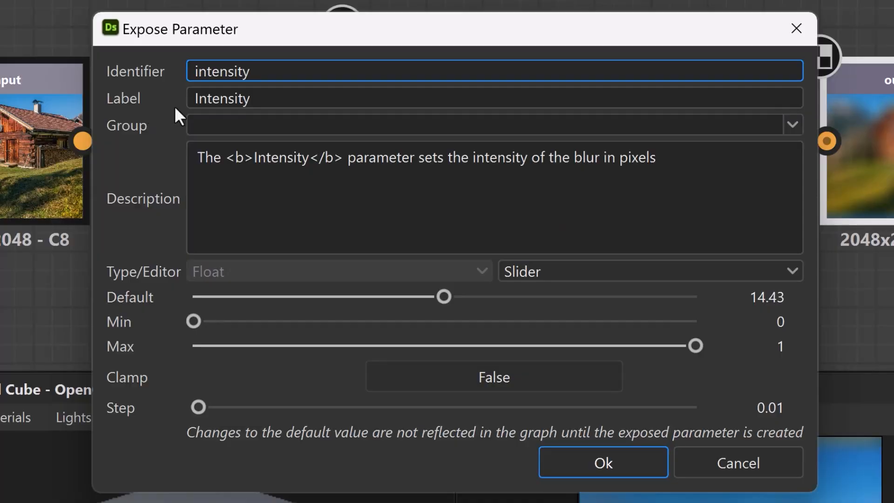
{"action": "left_click", "coordinate": [191, 97]}
{"action": "key", "text": "ctrl+a"}
{"action": "type", "text": "Blu"}
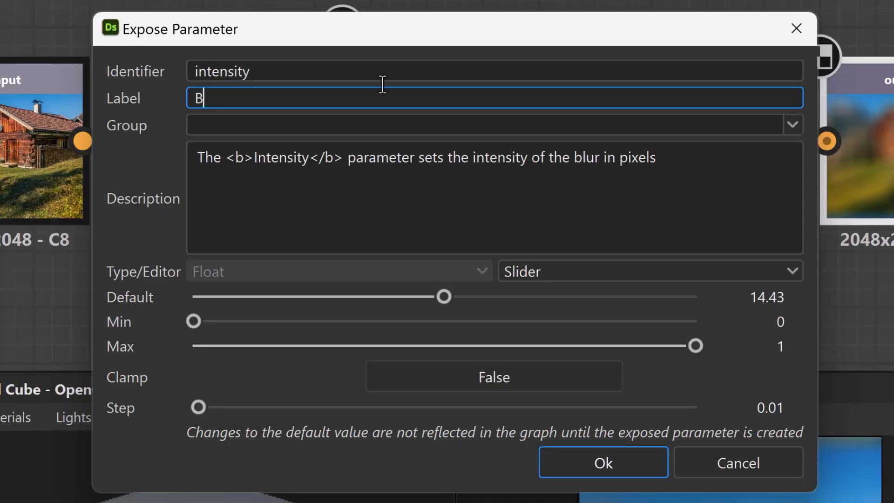
{"action": "type", "text": "r Amount"}
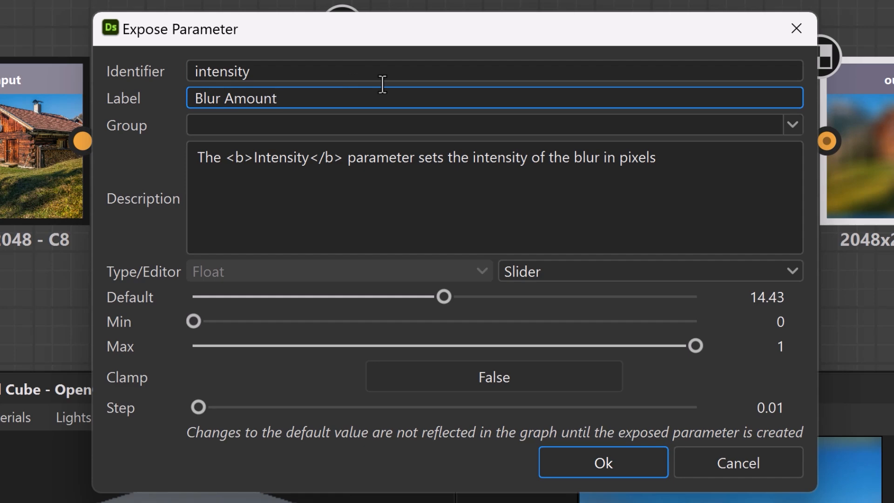
{"action": "left_click", "coordinate": [568, 461]}
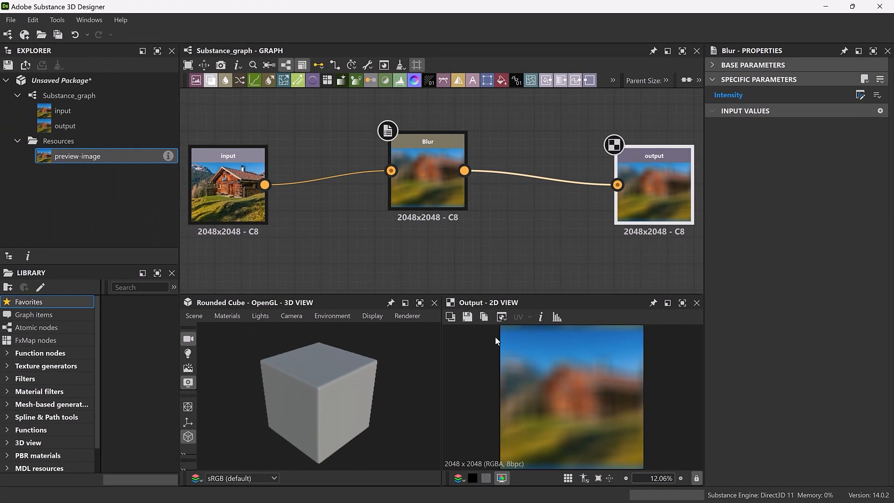
Change the graph's identifier to PTC_Blur in its attributes.
{"action": "left_click", "coordinate": [498, 272]}
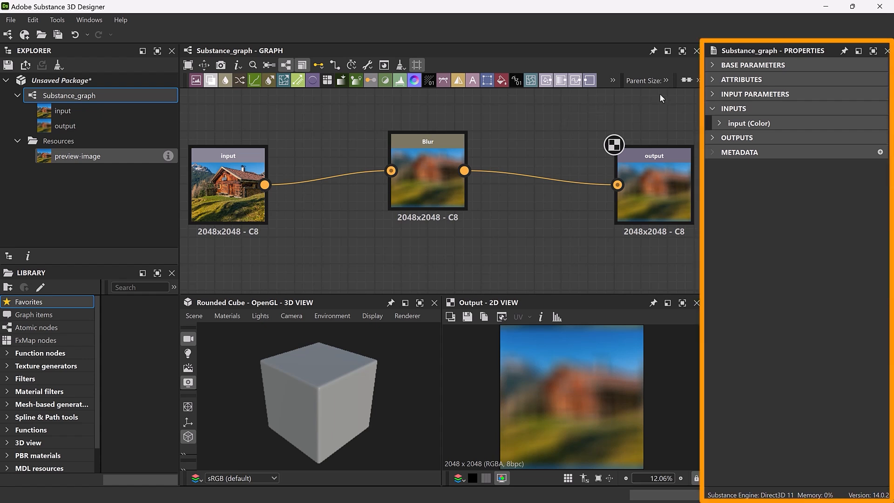
{"action": "left_click", "coordinate": [716, 80]}
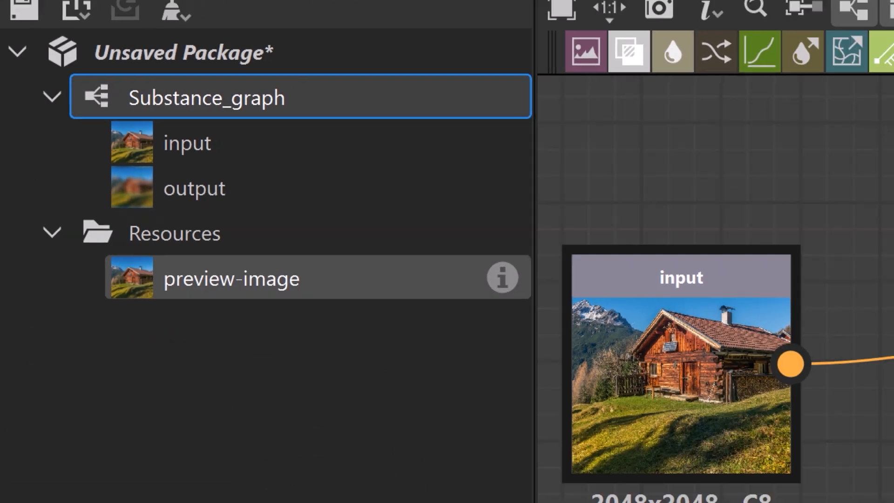
{"action": "double_click", "coordinate": [794, 103]}
{"action": "type", "text": "PT"}
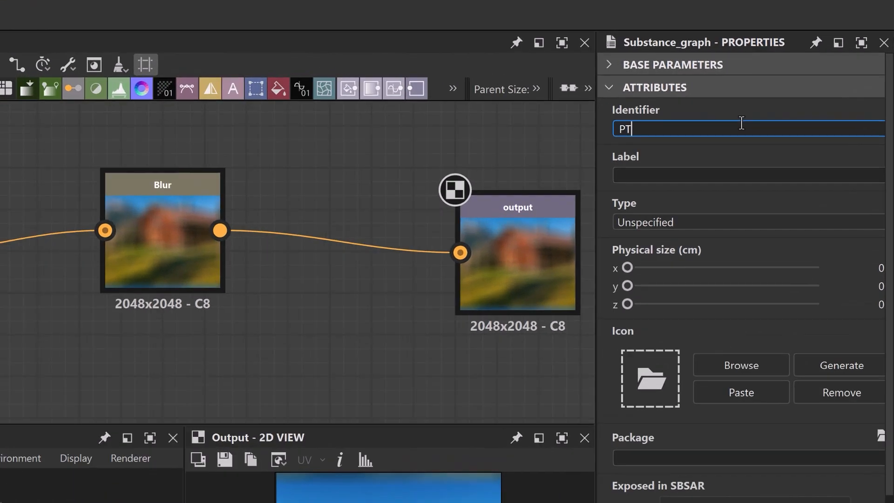
{"action": "type", "text": "C_Blur"}
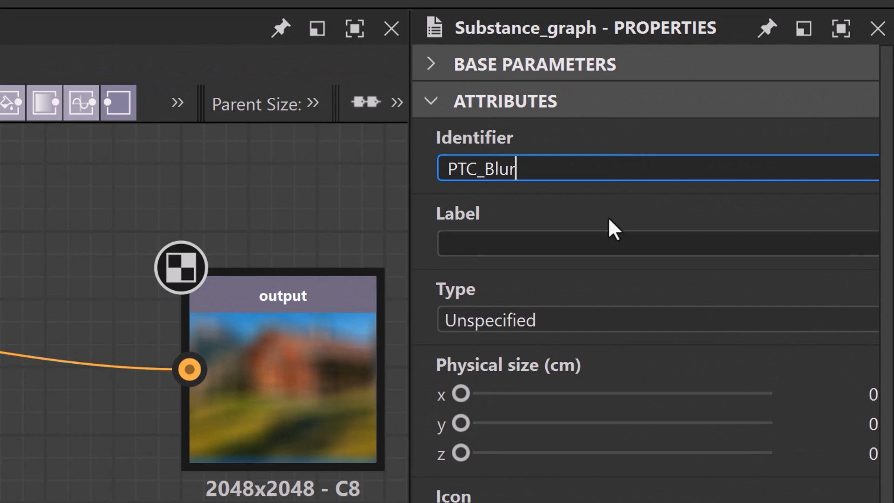
Label the graph PTC Blur and set its type to Filter.
{"action": "left_click", "coordinate": [599, 241]}
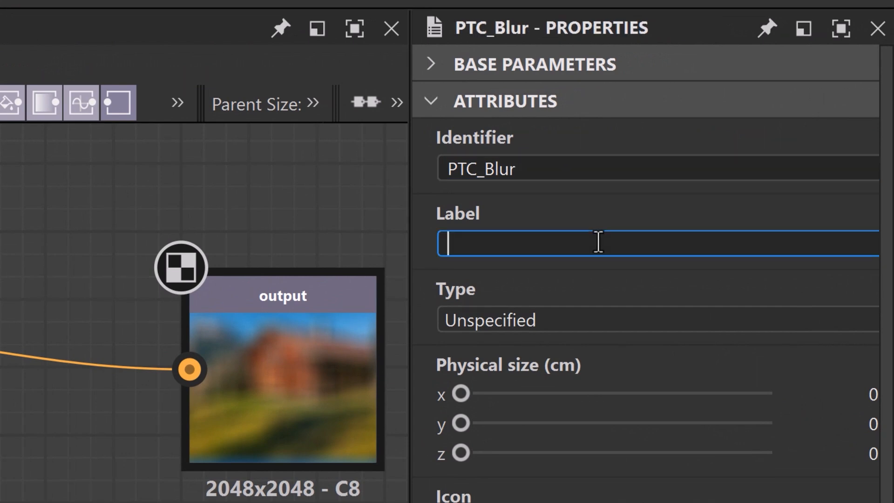
{"action": "type", "text": "PTC Blur"}
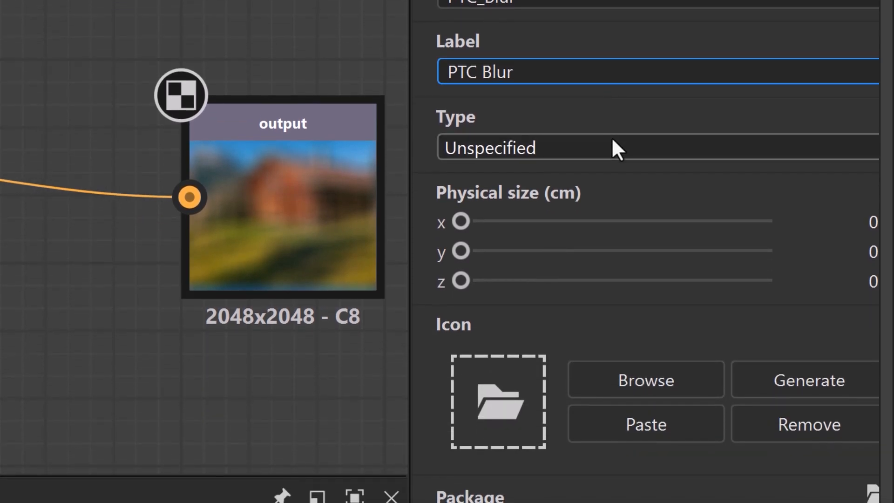
{"action": "left_click", "coordinate": [612, 139]}
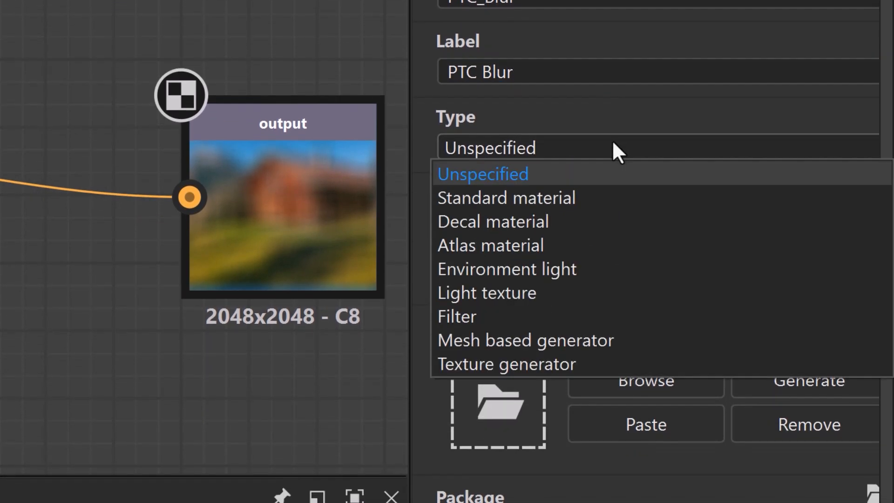
{"action": "left_click", "coordinate": [599, 311]}
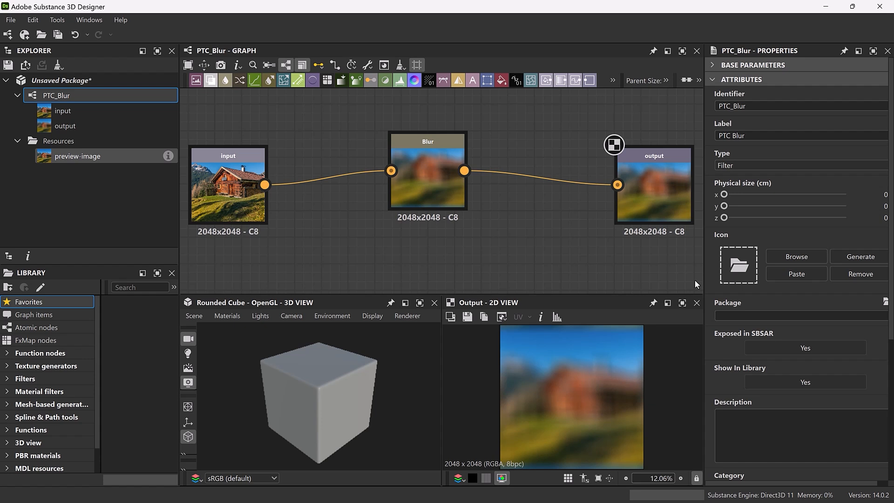
Save the package as PTC_Blur in .sbs format and open its .sbsar publish options.
{"action": "key", "text": "ctrl+s"}
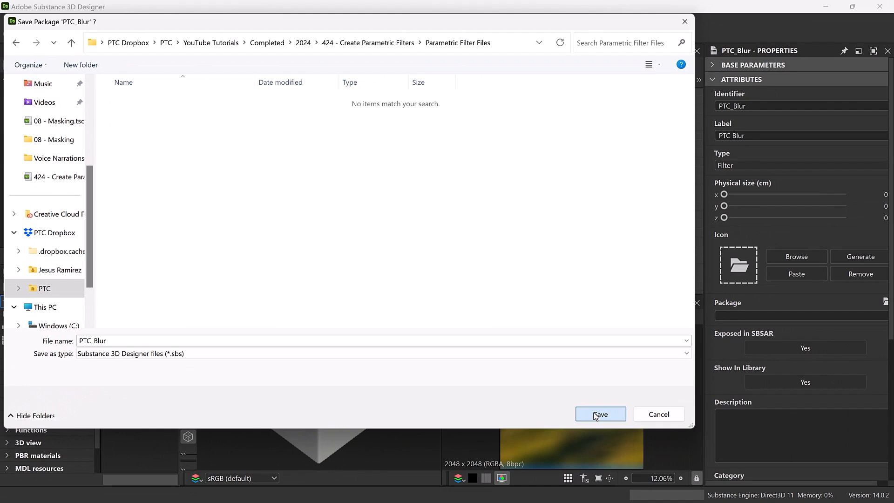
{"action": "left_click", "coordinate": [599, 415]}
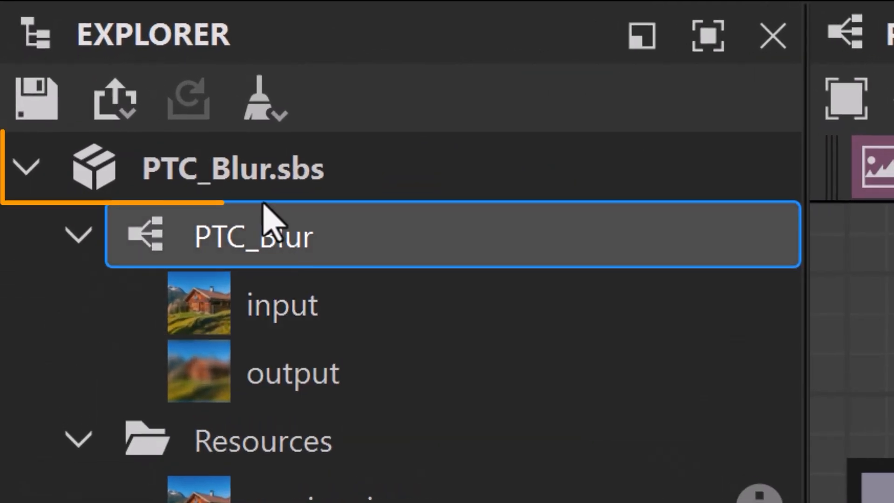
{"action": "left_click", "coordinate": [56, 85]}
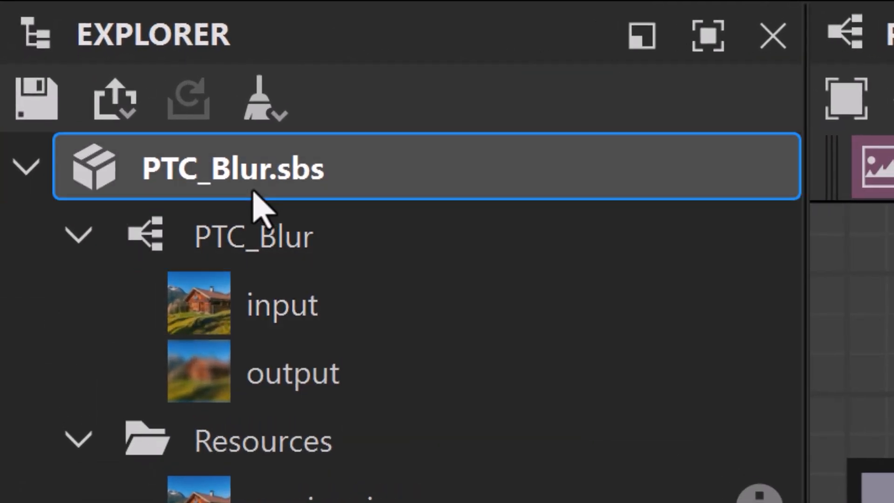
{"action": "left_click", "coordinate": [122, 125]}
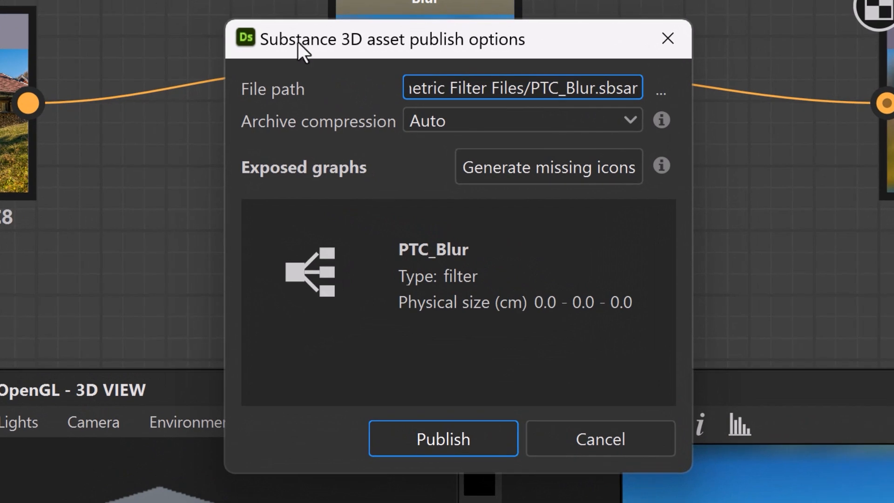
Name the asset file PTC Blur X and publish it as .sbsar in the Parametric Filter Files folder.
{"action": "left_click", "coordinate": [660, 93]}
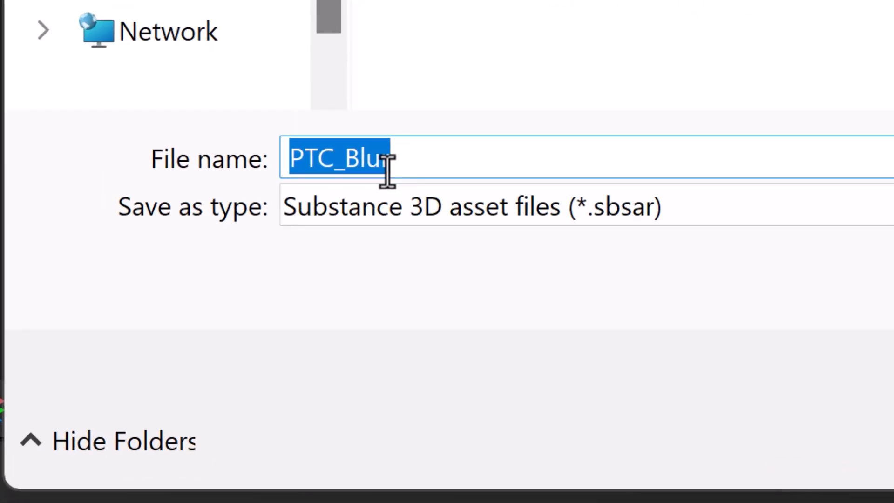
{"action": "left_click", "coordinate": [346, 154]}
{"action": "key", "text": "BackSpace"}
{"action": "left_click", "coordinate": [419, 160]}
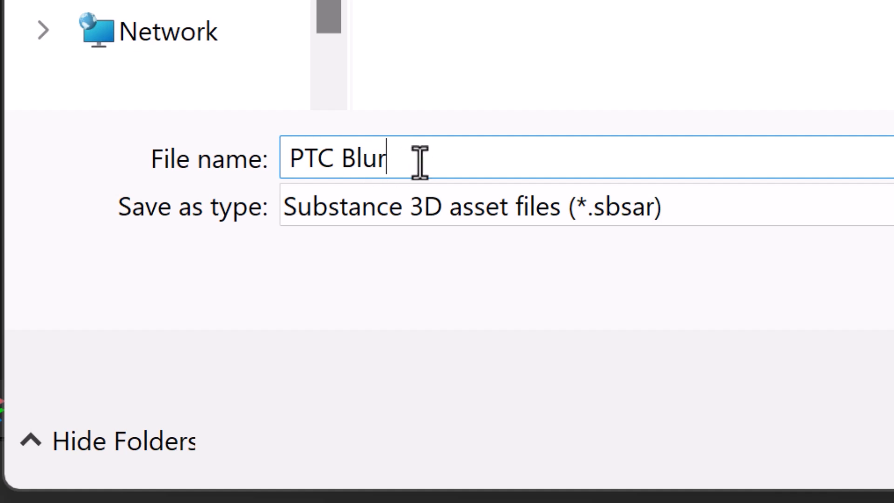
{"action": "type", "text": "X"}
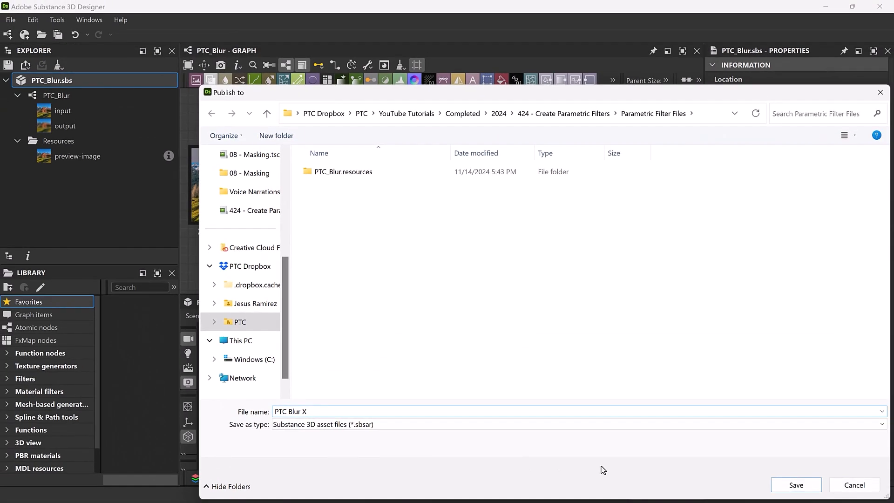
{"action": "left_click", "coordinate": [790, 484]}
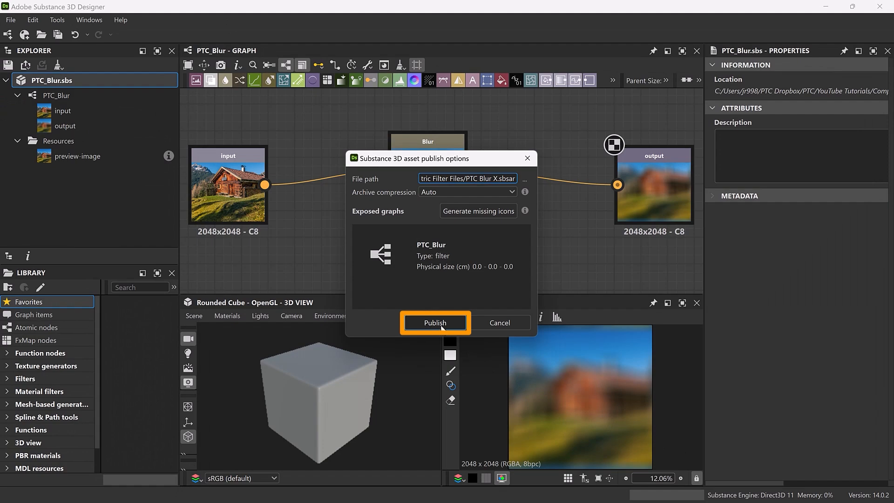
{"action": "left_click", "coordinate": [434, 322]}
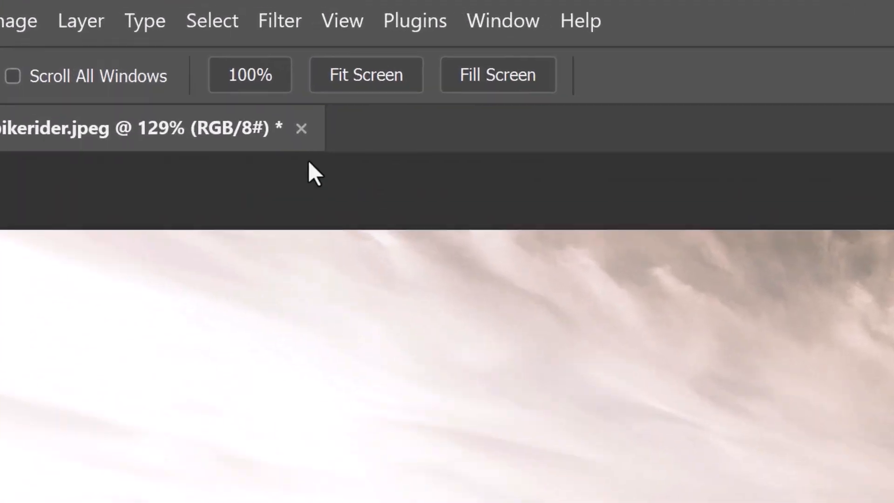
In Photoshop, import the published PTC Blur X archive from the Parametric Filter Files folder into the Parametric Filters.
{"action": "left_click", "coordinate": [179, 8]}
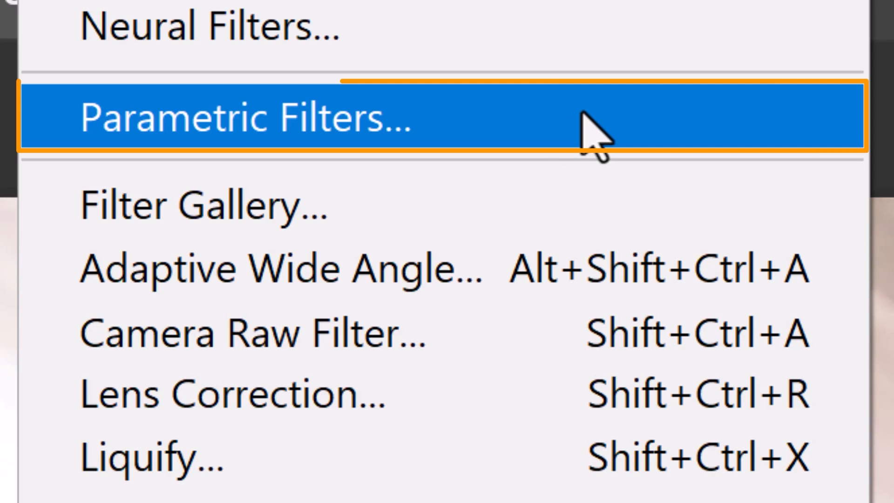
{"action": "left_click", "coordinate": [582, 114]}
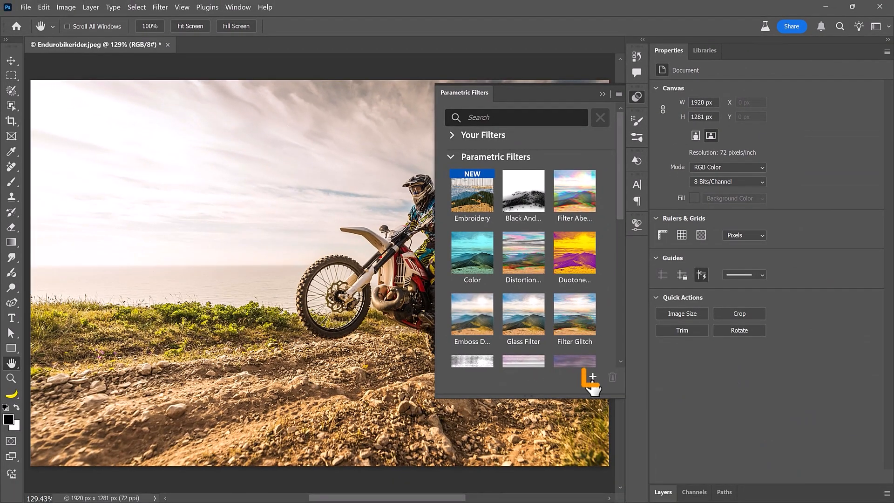
{"action": "left_click", "coordinate": [592, 378]}
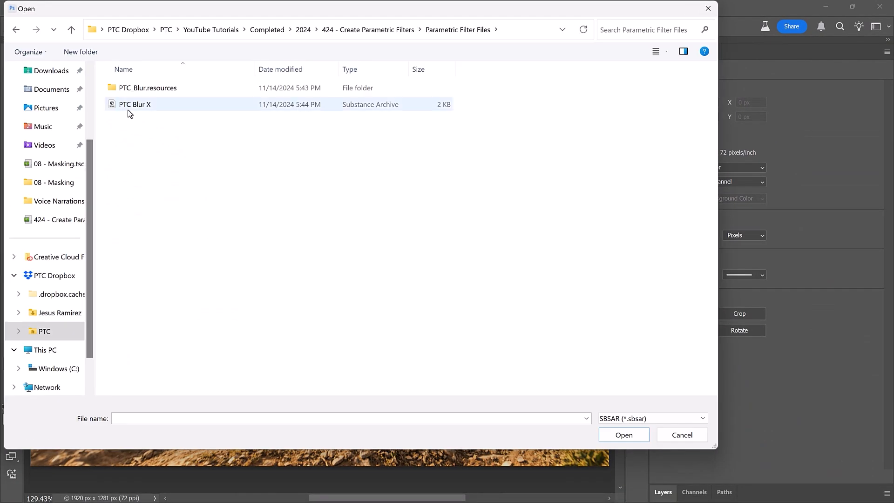
{"action": "left_click", "coordinate": [139, 105]}
{"action": "left_click", "coordinate": [613, 433]}
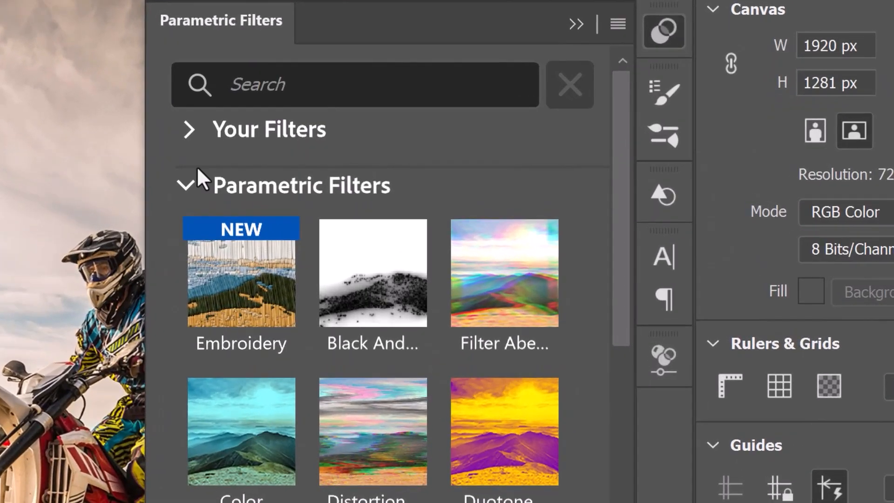
Apply PTC Blur X from Your Filters to the motocross photo, and test its Blur Amount at 0, 28.86 and the maximum.
{"action": "left_click", "coordinate": [451, 134]}
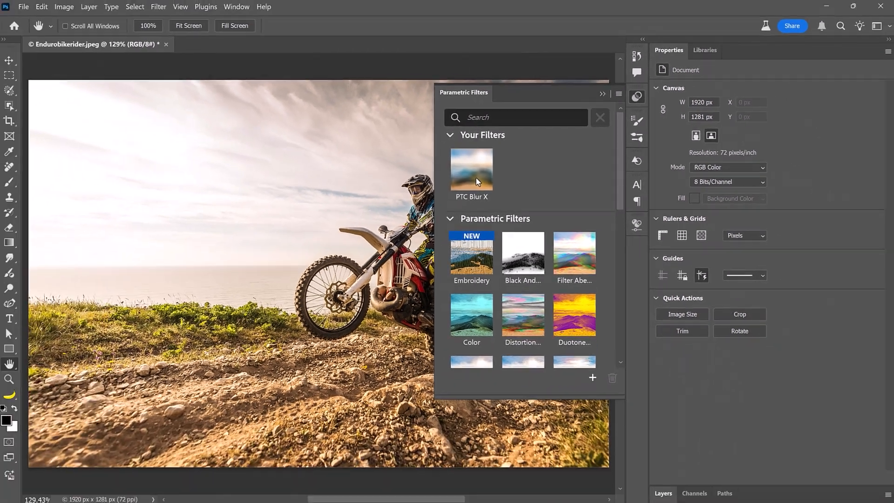
{"action": "left_click", "coordinate": [254, 242]}
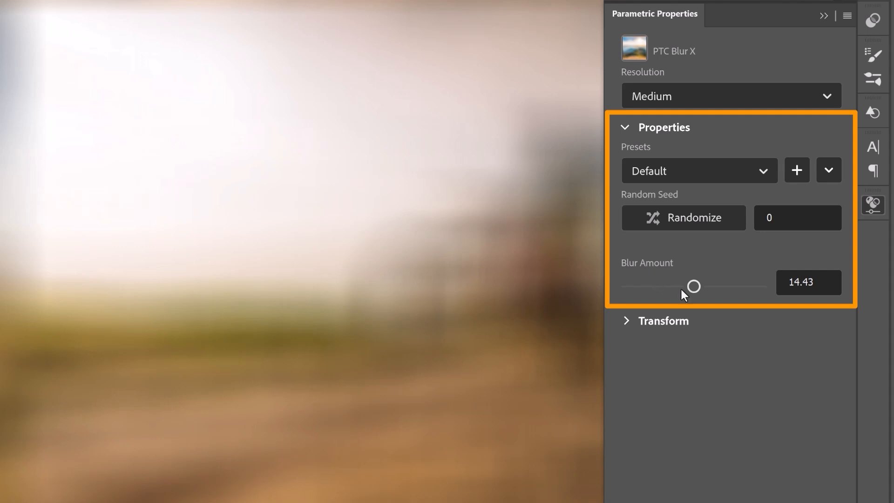
{"action": "left_click_drag", "start_coordinate": [692, 286], "coordinate": [610, 290]}
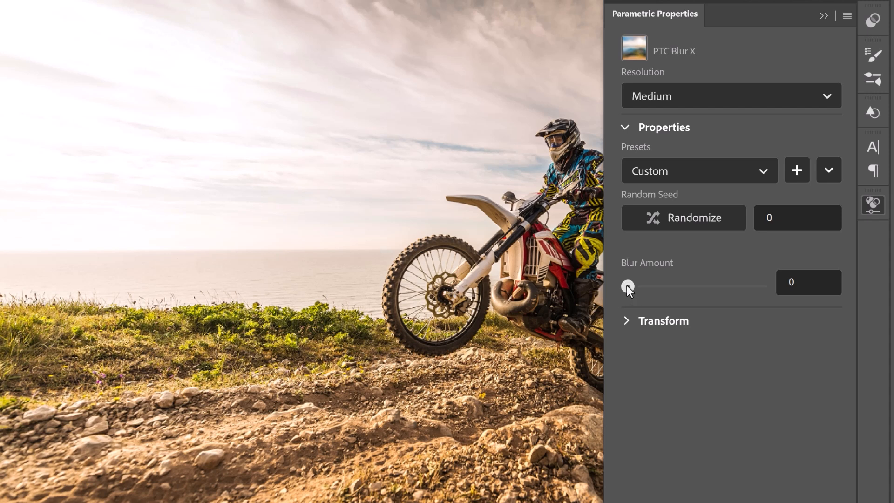
{"action": "left_click_drag", "start_coordinate": [627, 285], "coordinate": [780, 285]}
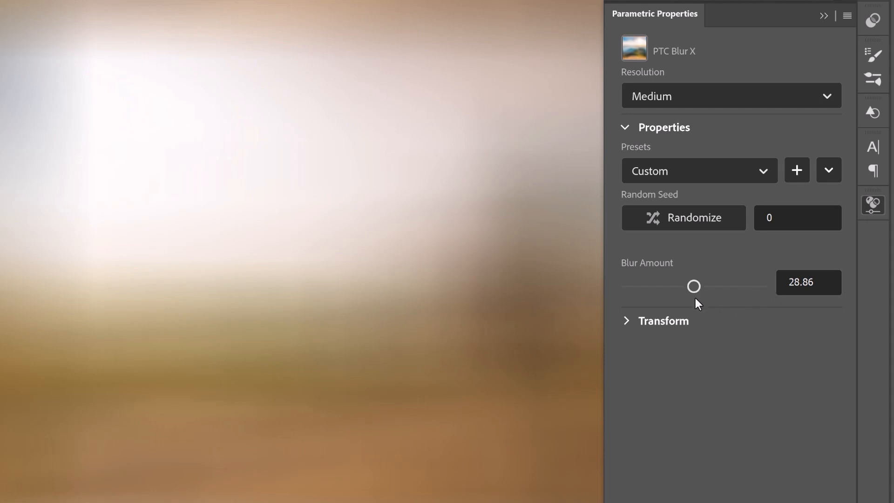
{"action": "left_click_drag", "start_coordinate": [692, 287], "coordinate": [817, 289]}
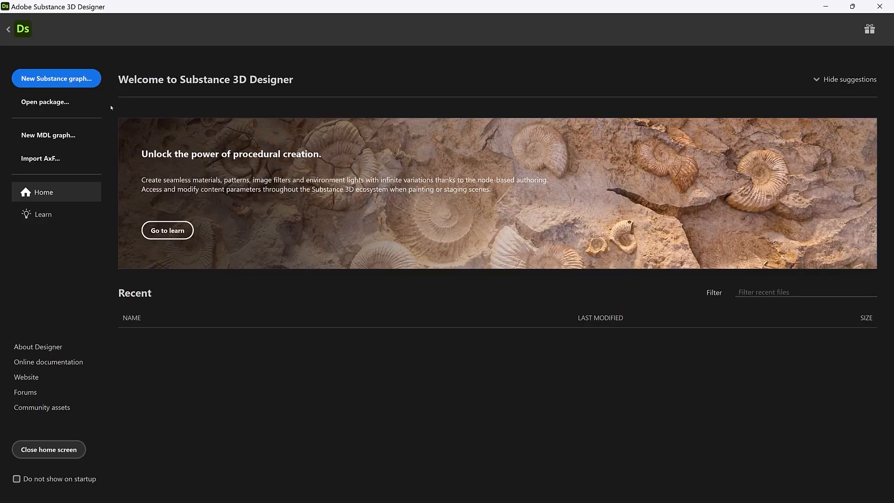
In Substance 3D Designer, create a new Substance graph from the Empty template, named ptc_retro.
{"action": "left_click", "coordinate": [85, 85]}
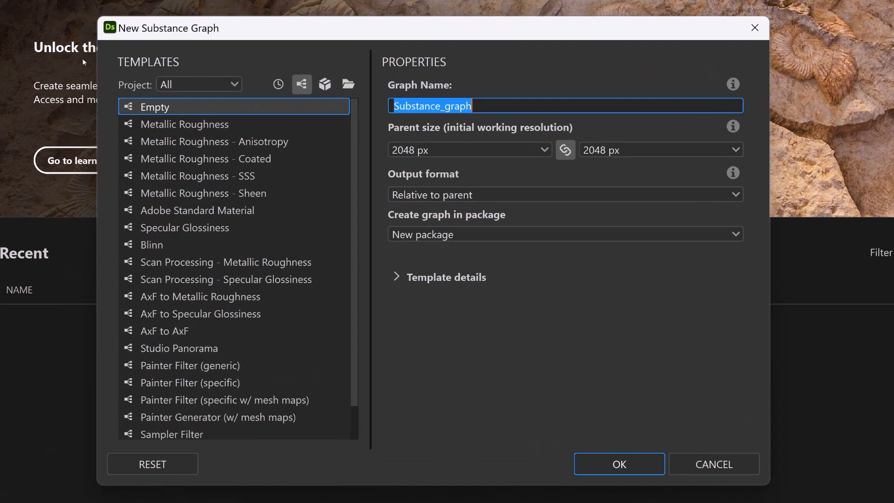
{"action": "left_click", "coordinate": [152, 108]}
{"action": "left_click_drag", "start_coordinate": [392, 105], "coordinate": [599, 98]}
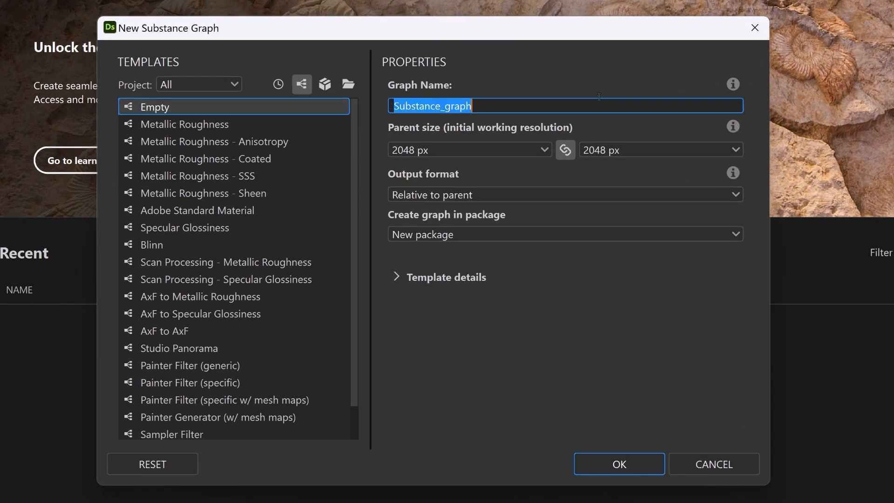
{"action": "key", "text": "BackSpace"}
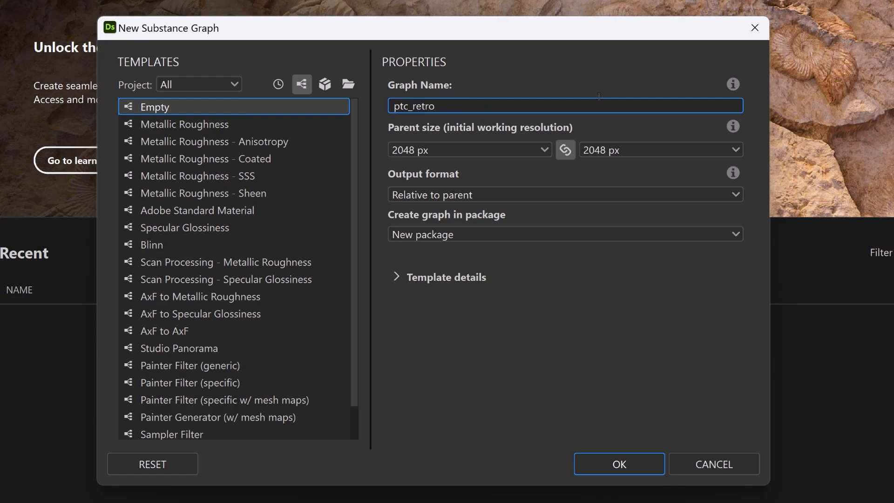
{"action": "left_click", "coordinate": [624, 472]}
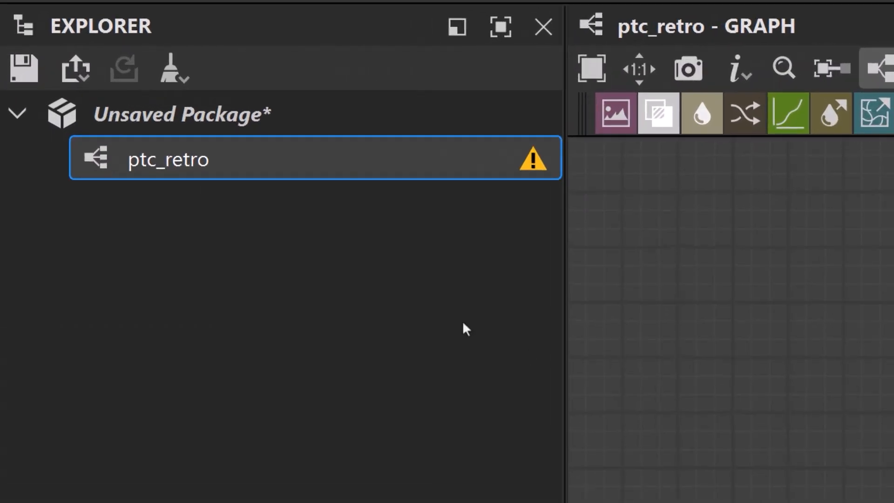
Save the unsaved package as ptc_retro in .sbs format in the Parametric Filter Files folder.
{"action": "left_click", "coordinate": [198, 120]}
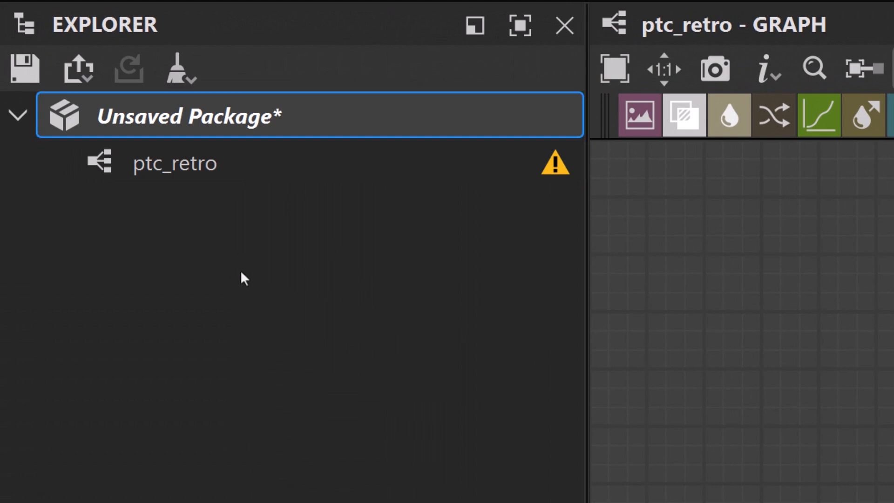
{"action": "key", "text": "ctrl+s"}
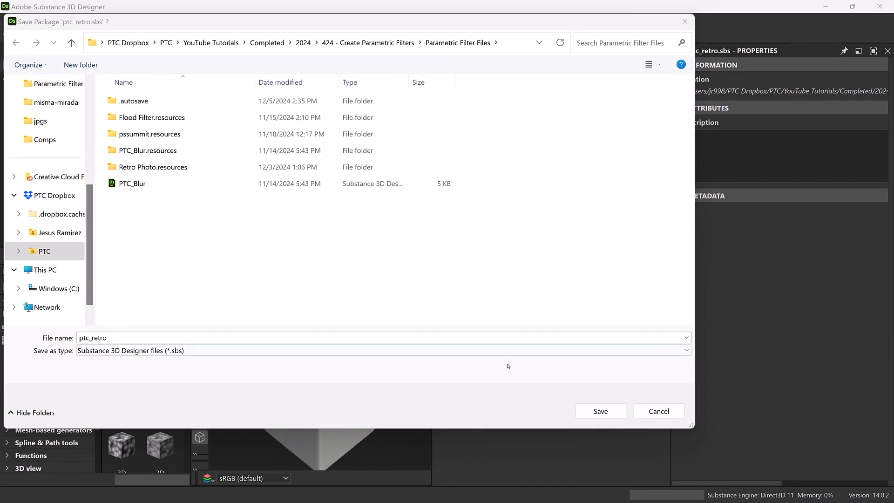
{"action": "left_click", "coordinate": [600, 412]}
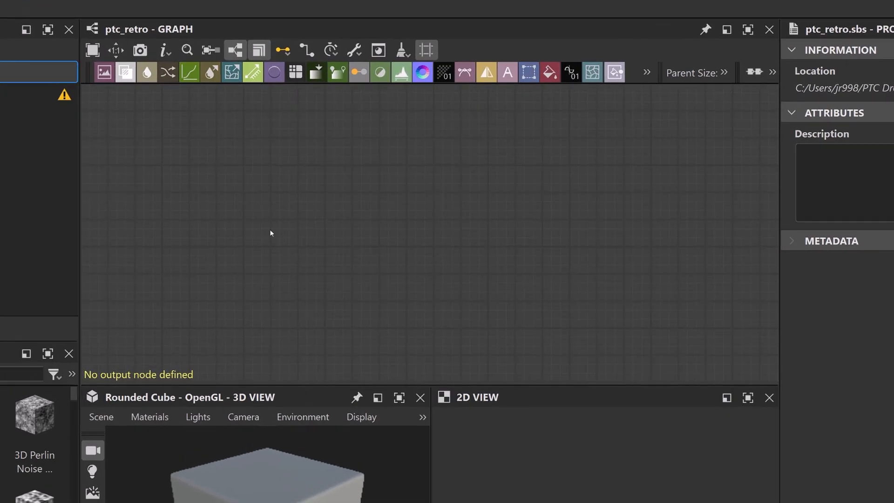
Add an Input Color node and an Output node to the ptc_retro graph.
{"action": "key", "text": "space"}
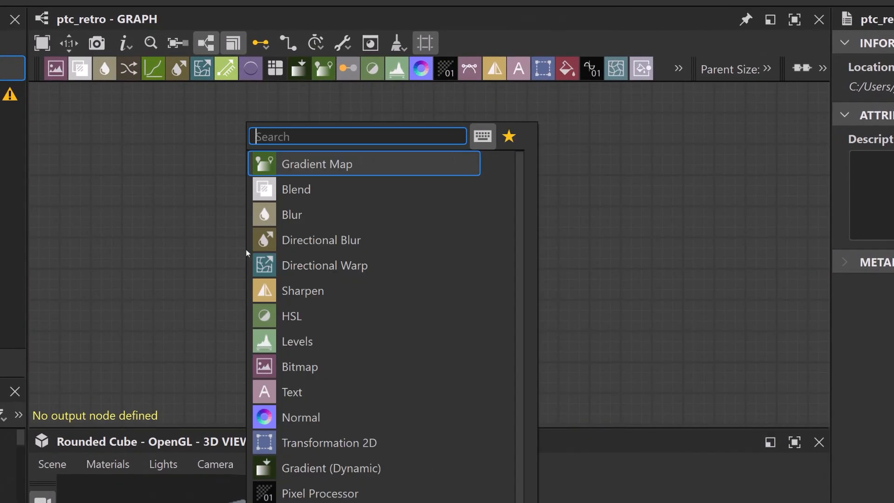
{"action": "type", "text": "inpu"}
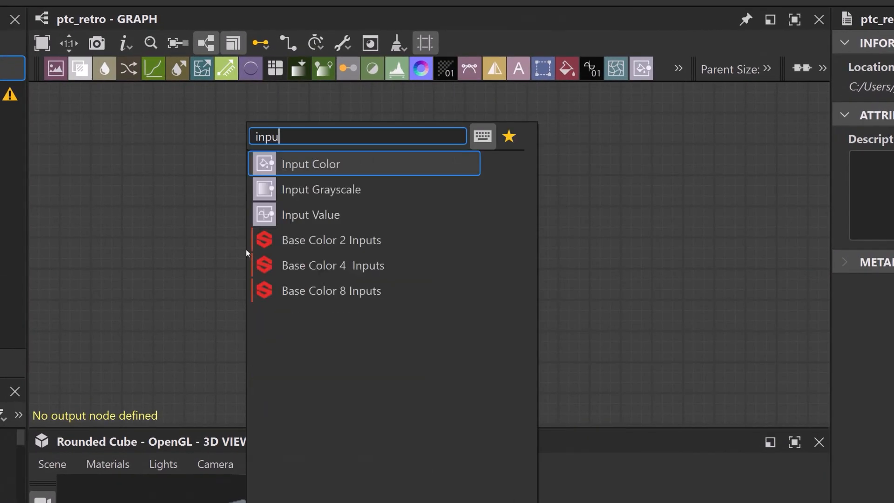
{"action": "key", "text": "Return"}
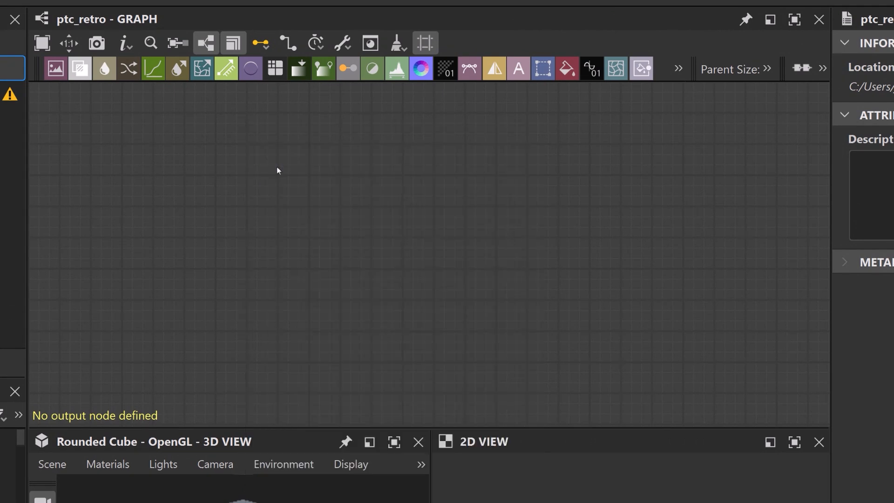
{"action": "key", "text": "space"}
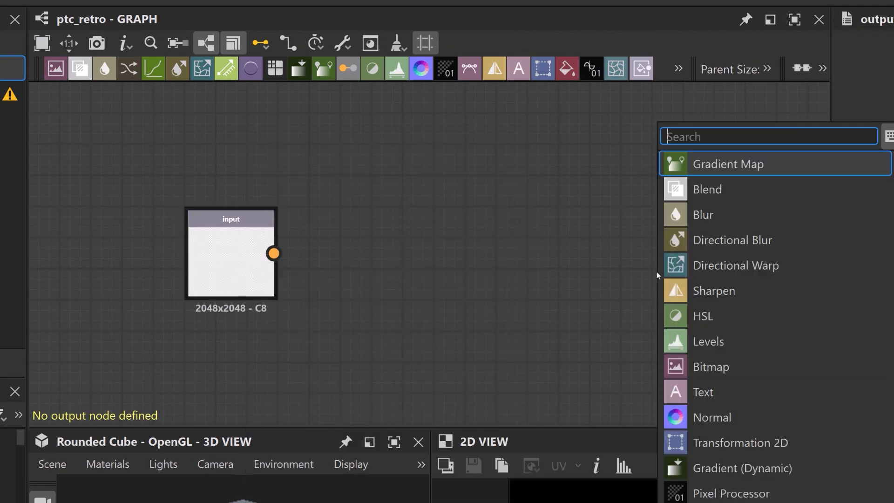
{"action": "type", "text": "ou"}
{"action": "key", "text": "Return"}
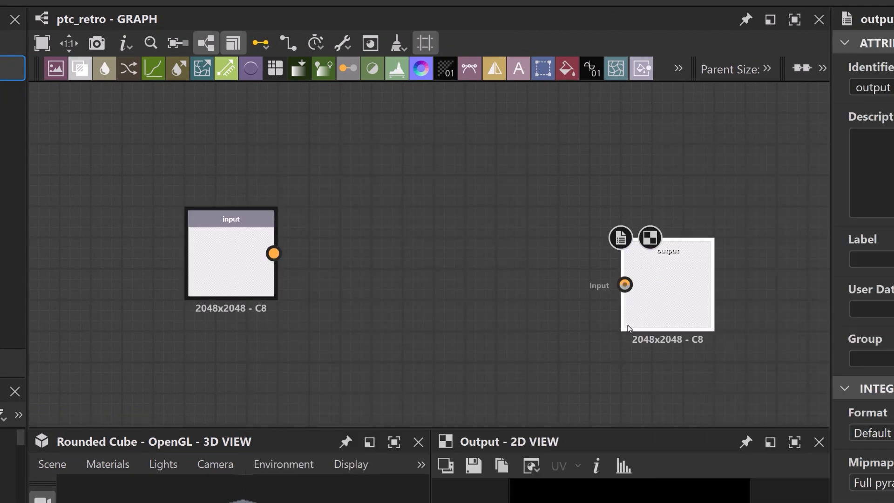
Space the output node well apart from the input node on the same row, leaving room for filter nodes between them.
{"action": "left_click_drag", "start_coordinate": [638, 327], "coordinate": [813, 295]}
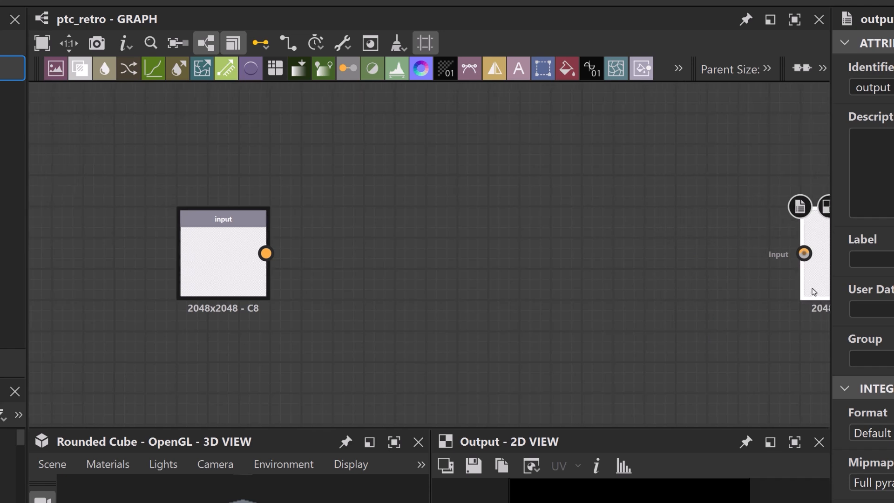
{"action": "middle_click_drag", "start_coordinate": [717, 278], "coordinate": [691, 277]}
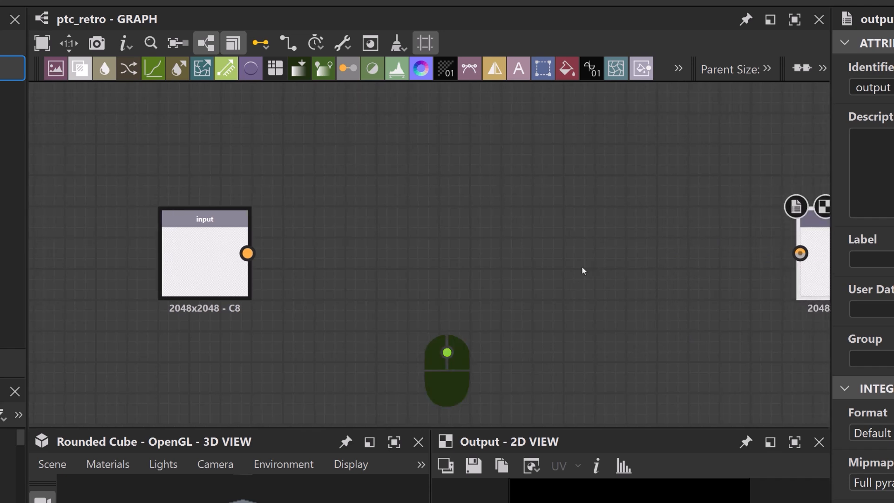
{"action": "scroll", "coordinate": [582, 270], "scroll_direction": "down", "scroll_amount": 2}
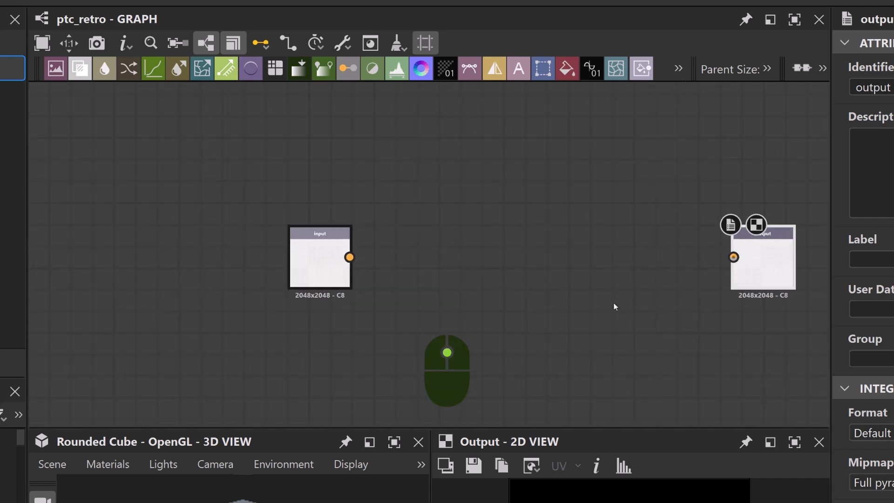
{"action": "middle_click_drag", "start_coordinate": [626, 300], "coordinate": [518, 286]}
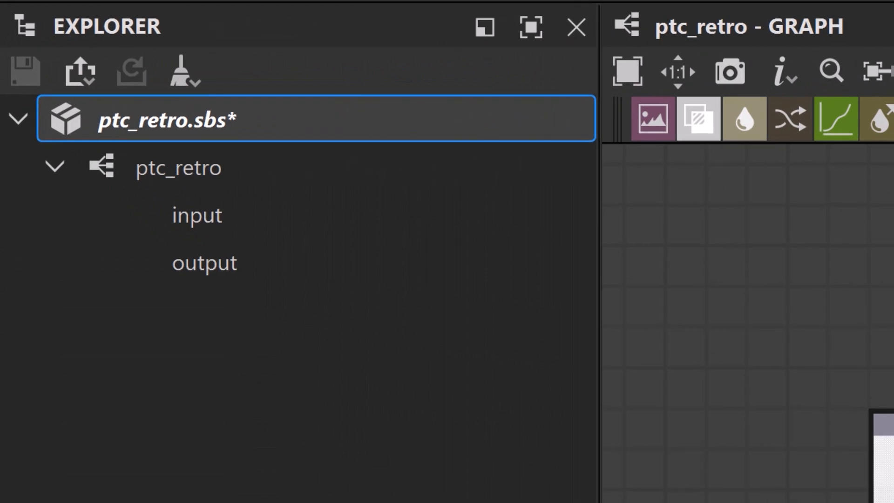
Import the preview-image bitmap into the ptc_retro package and assign it to the input node as its preview.
{"action": "right_click", "coordinate": [107, 135]}
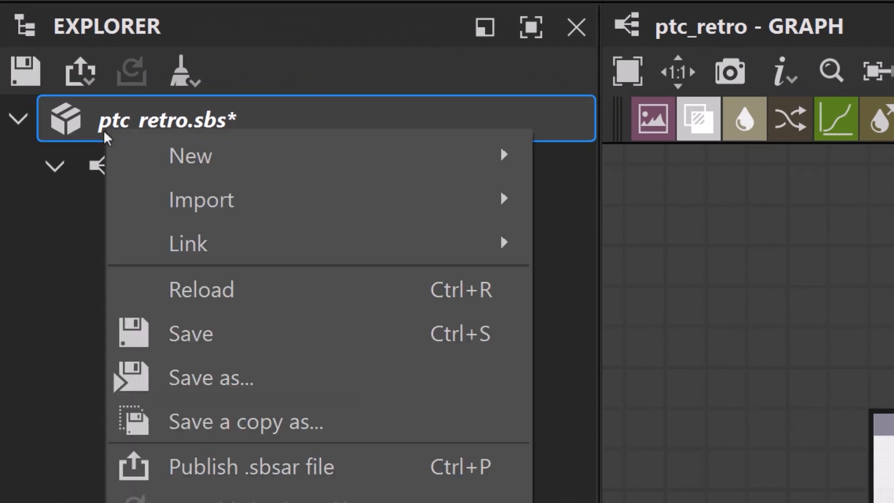
{"action": "mouse_move", "coordinate": [401, 207]}
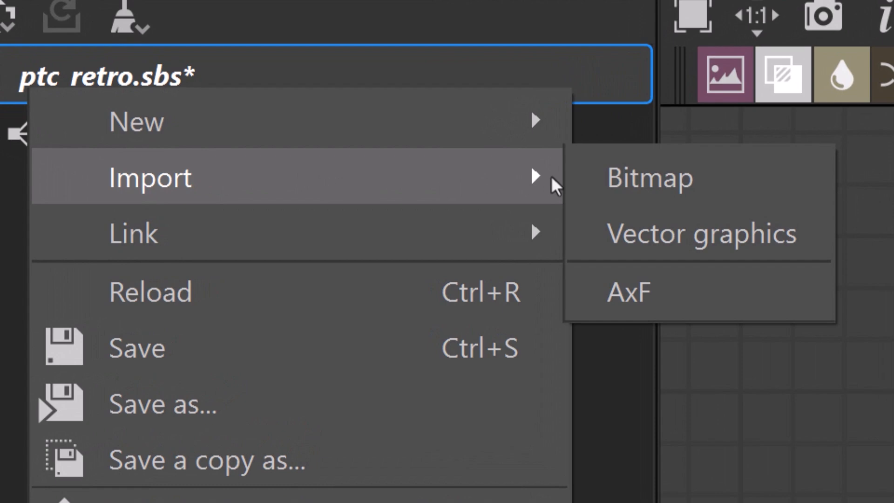
{"action": "left_click", "coordinate": [637, 183]}
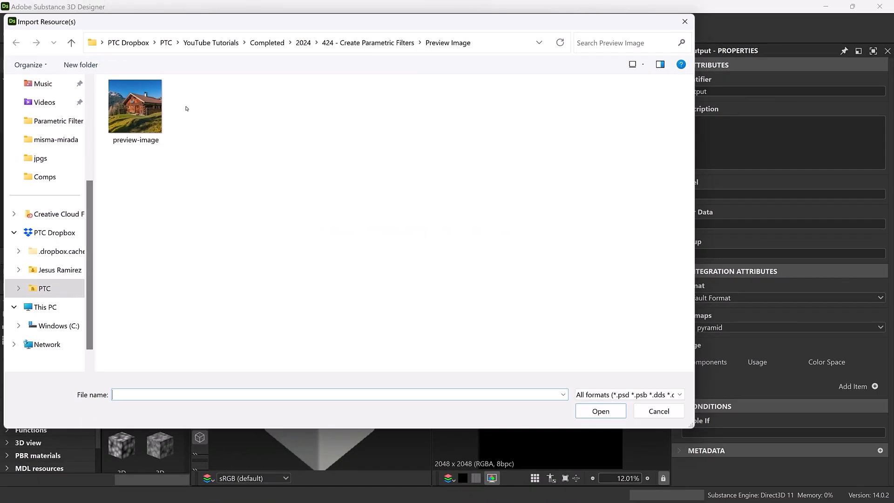
{"action": "double_click", "coordinate": [139, 112]}
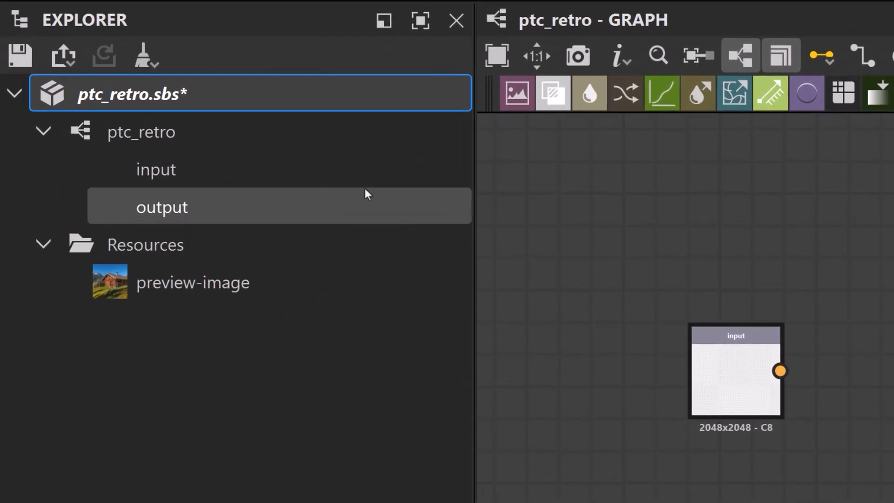
{"action": "left_click_drag", "start_coordinate": [364, 188], "coordinate": [748, 383]}
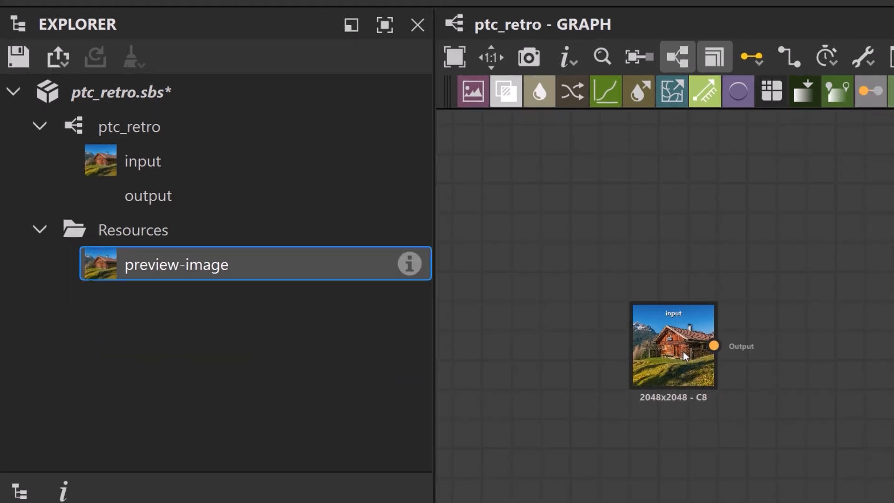
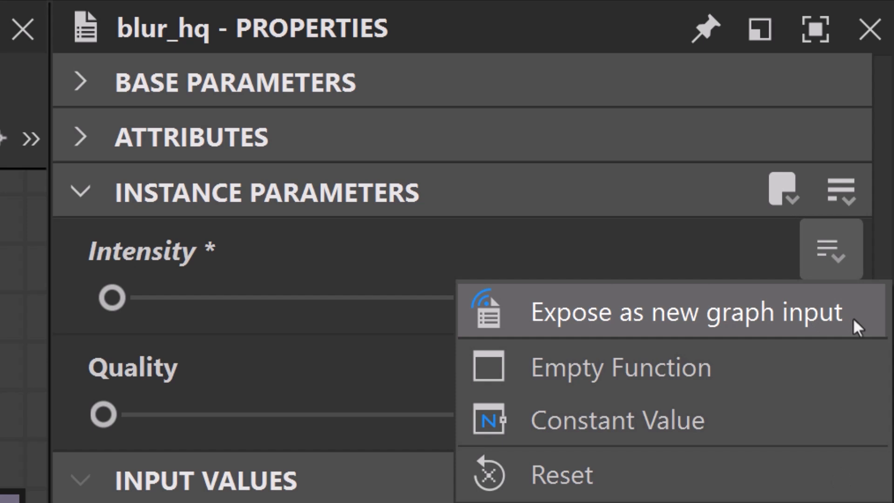
Expose the Blur HQ node's Intensity as a new graph input labelled "Blur Intensity".
{"action": "left_click", "coordinate": [852, 316]}
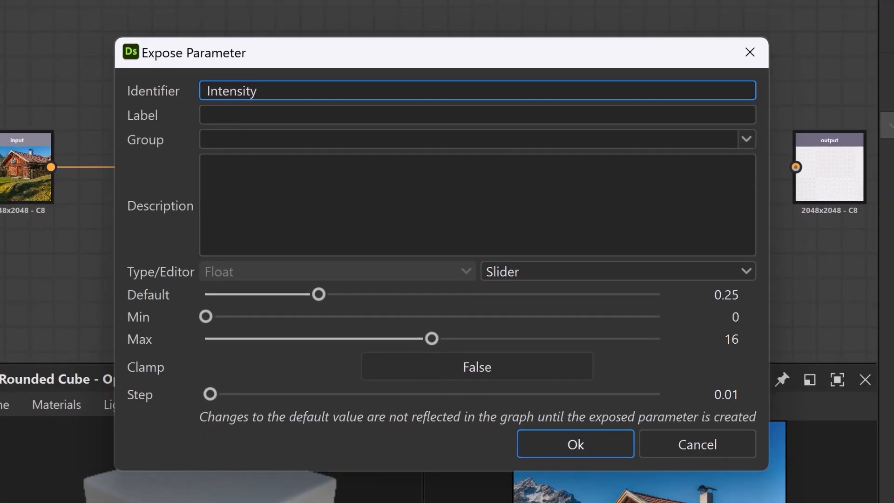
{"action": "left_click", "coordinate": [268, 117]}
{"action": "type", "text": "Blur"}
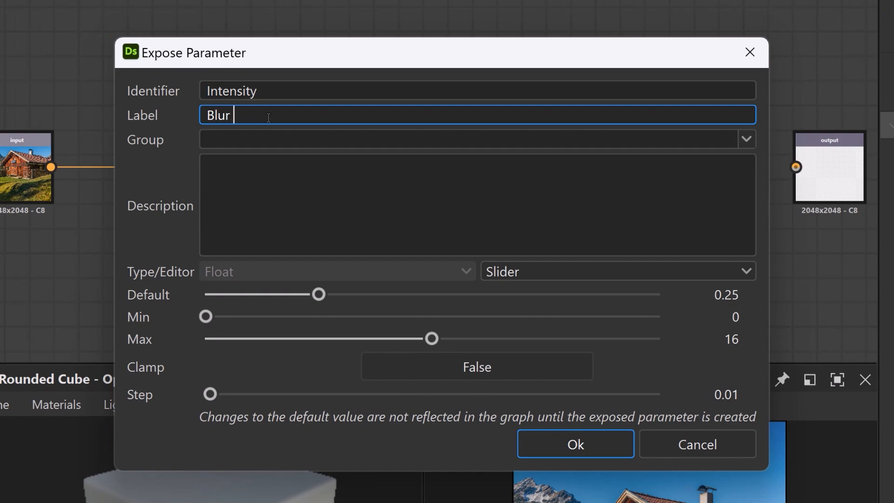
{"action": "type", "text": " Intensity"}
{"action": "key", "text": "Return"}
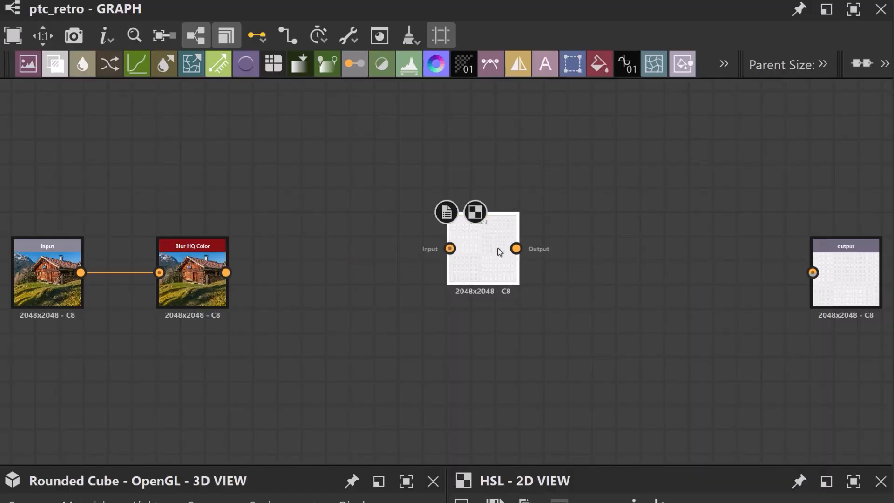
Place the HSL node after Blur HQ Color and set its Hue to 0.52 and Saturation to 0.4.
{"action": "left_click_drag", "start_coordinate": [499, 252], "coordinate": [354, 277]}
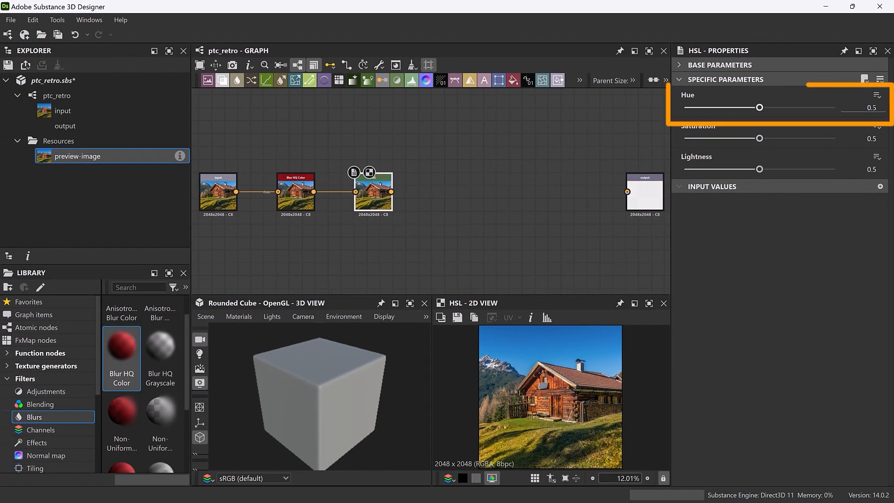
{"action": "left_click_drag", "start_coordinate": [877, 108], "coordinate": [854, 109]}
{"action": "type", "text": ".5"}
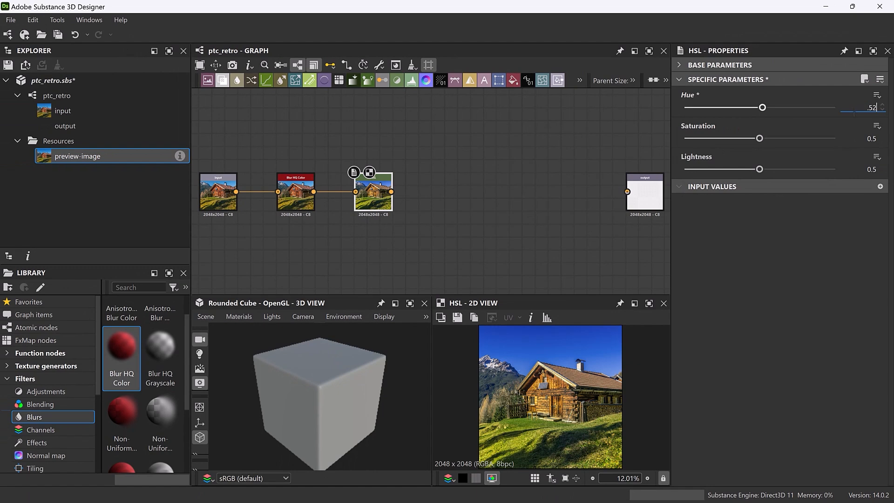
{"action": "type", "text": "4"}
{"action": "key", "text": "Return"}
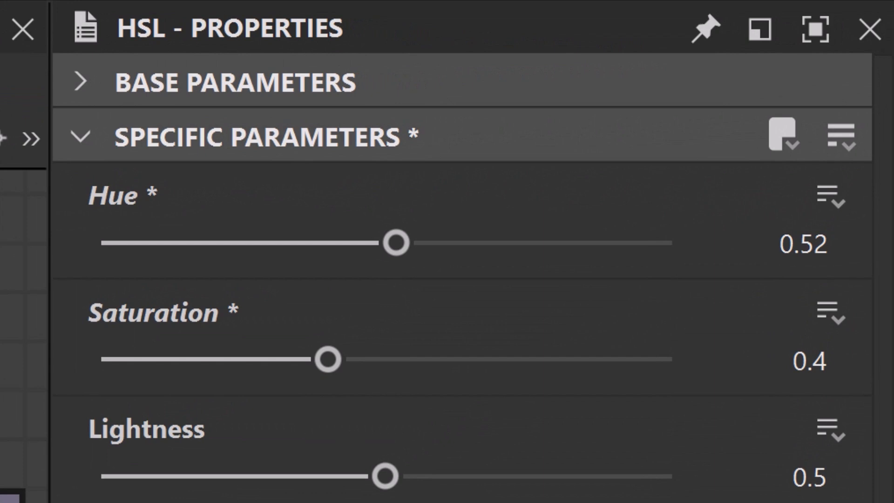
Expose the HSL node's Hue and Saturation as new graph inputs, keeping the suggested parameter settings.
{"action": "left_click", "coordinate": [831, 196]}
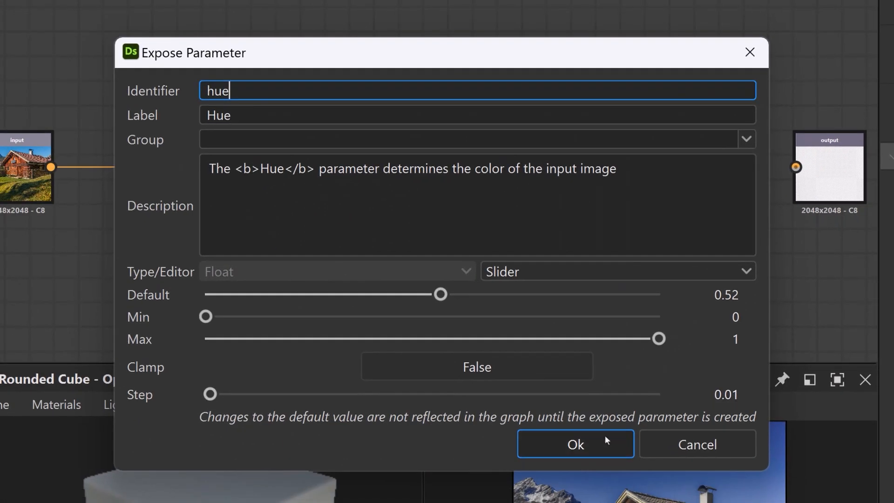
{"action": "left_click", "coordinate": [604, 437]}
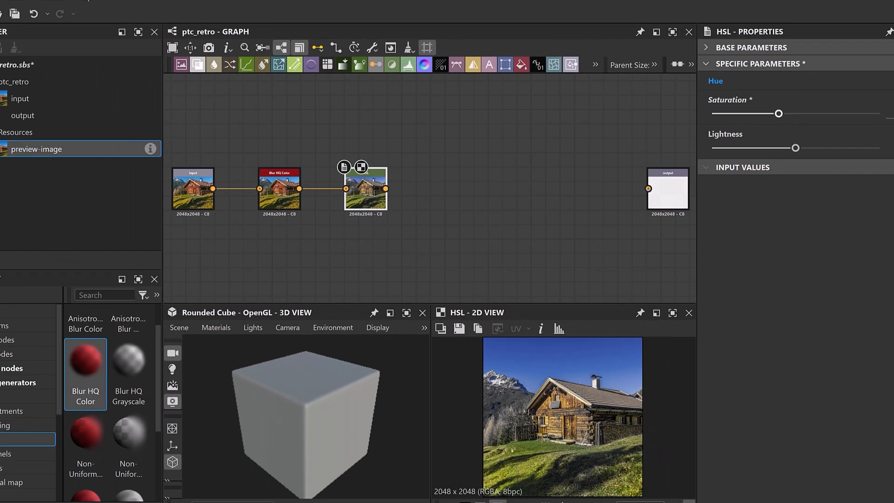
{"action": "left_click", "coordinate": [891, 100]}
{"action": "left_click", "coordinate": [858, 104]}
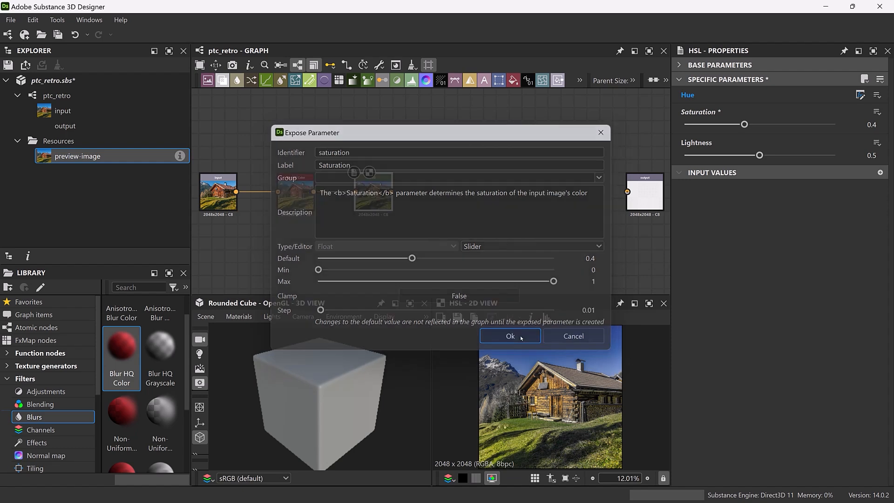
{"action": "left_click", "coordinate": [510, 336]}
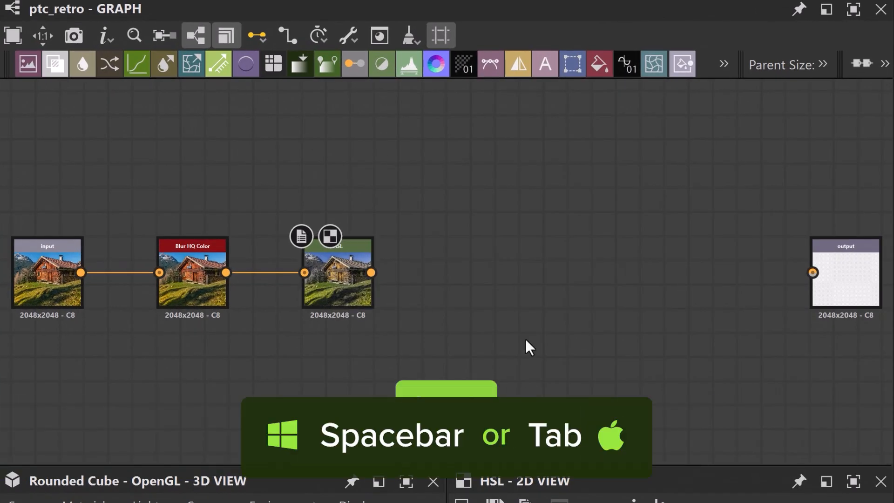
Add a Blue Noise Fast node to the graph and place it above the input node.
{"action": "key", "text": "space"}
{"action": "type", "text": "blue no"}
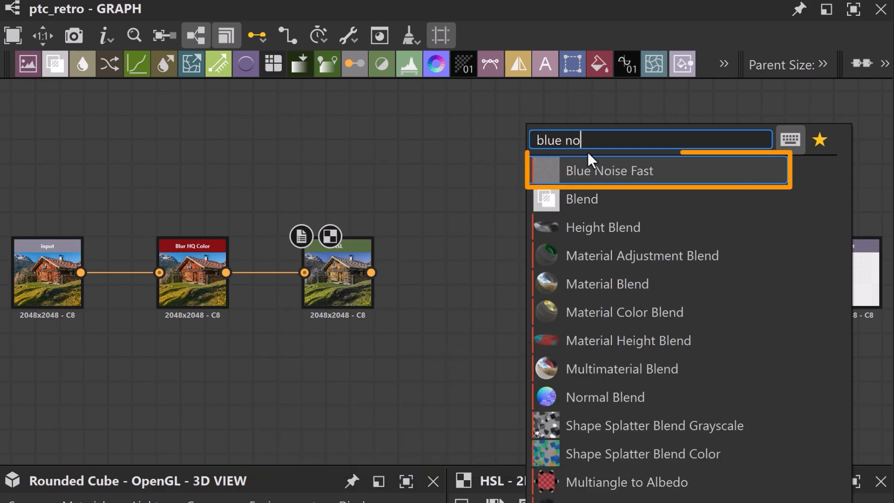
{"action": "left_click", "coordinate": [597, 164]}
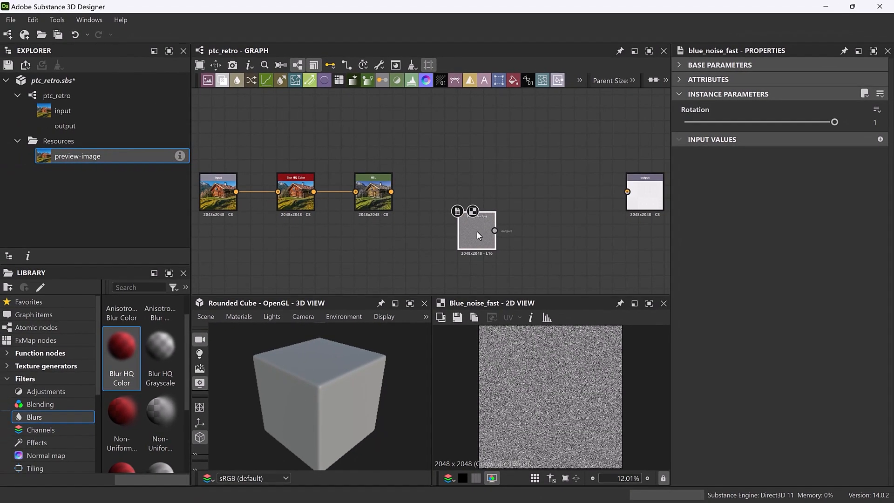
{"action": "left_click_drag", "start_coordinate": [476, 231], "coordinate": [222, 119]}
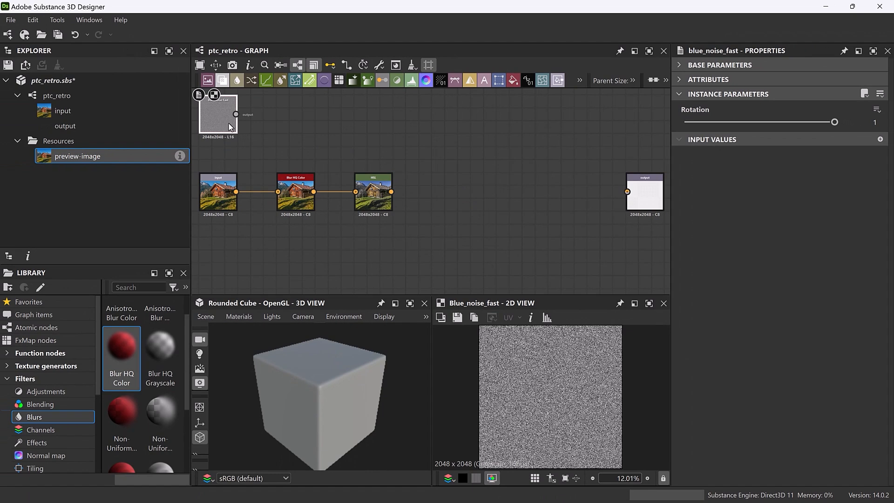
{"action": "middle_click_drag", "start_coordinate": [282, 145], "coordinate": [286, 179]}
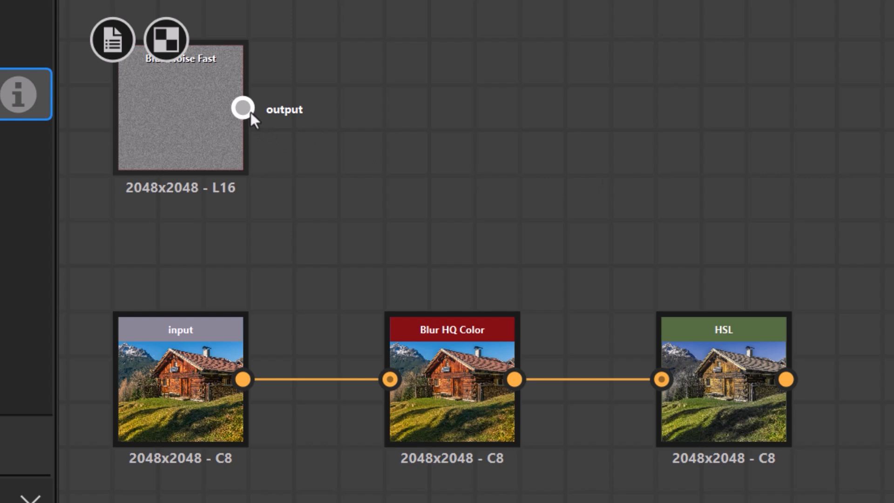
Try to connect the grayscale Blue Noise Fast output to the HSL node's color input.
{"action": "left_click_drag", "start_coordinate": [248, 105], "coordinate": [663, 390]}
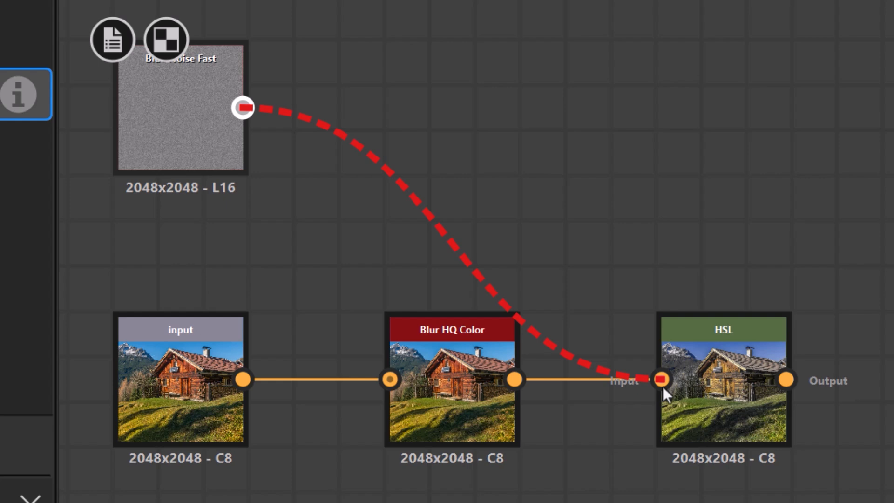
{"action": "left_click_drag", "start_coordinate": [663, 386], "coordinate": [578, 266]}
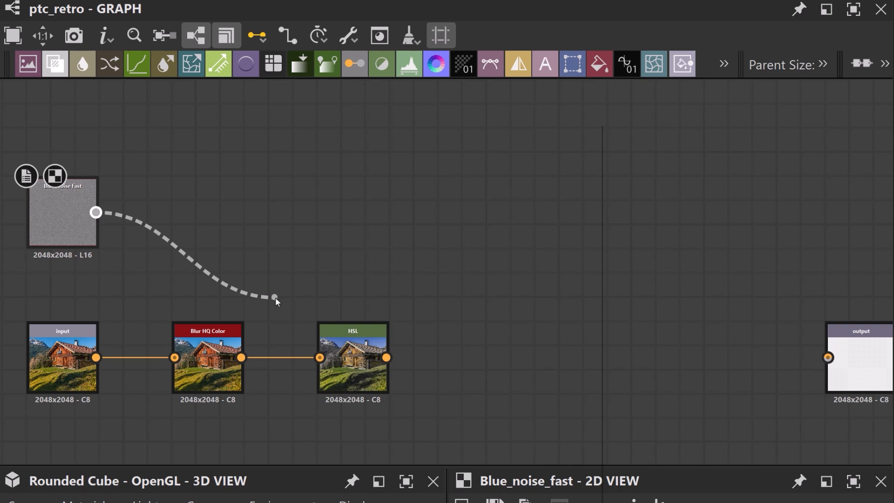
{"action": "left_click_drag", "start_coordinate": [275, 296], "coordinate": [265, 272]}
Add an RGBA Merge node and place it just after the Blue Noise Fast node.
{"action": "key", "text": "space"}
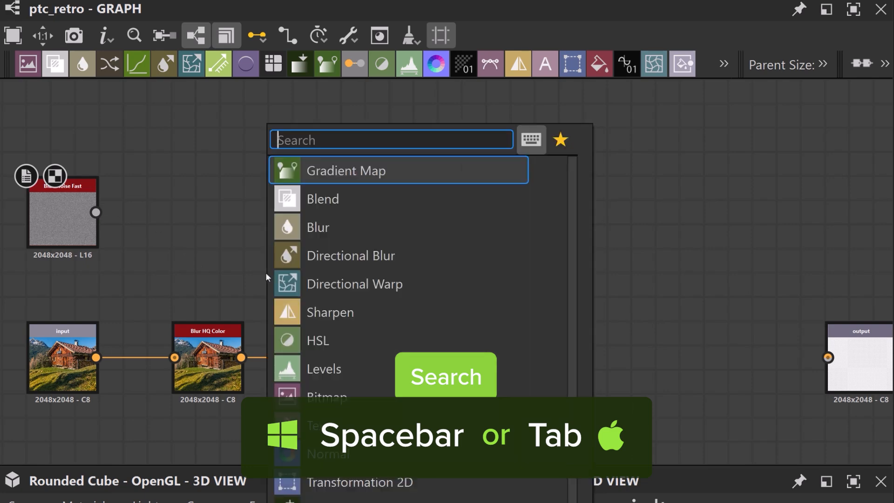
{"action": "type", "text": "RGBA"}
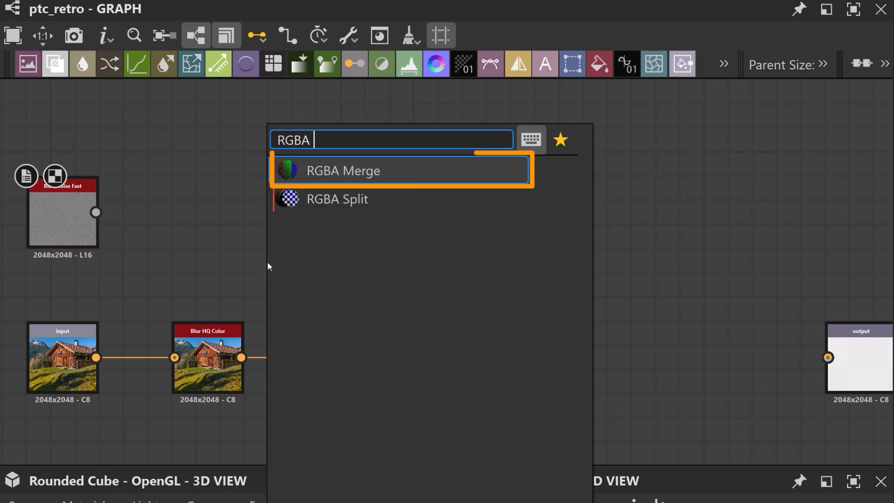
{"action": "left_click", "coordinate": [305, 174]}
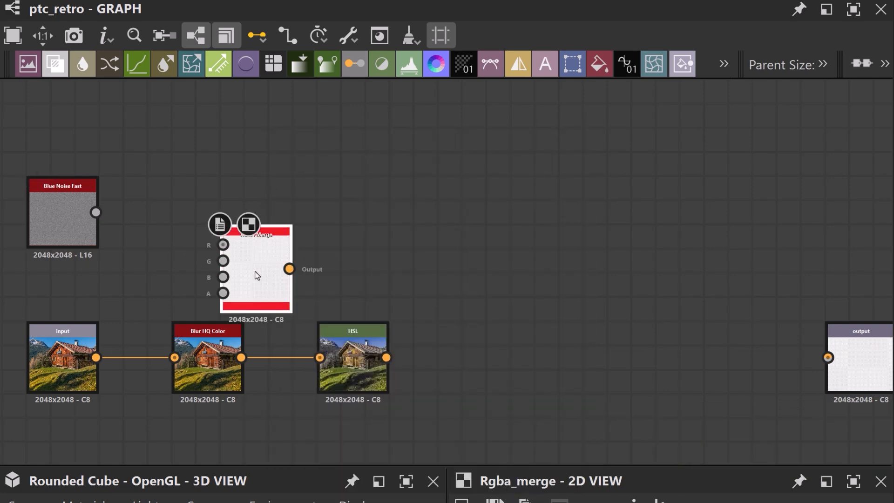
{"action": "left_click_drag", "start_coordinate": [257, 276], "coordinate": [186, 214]}
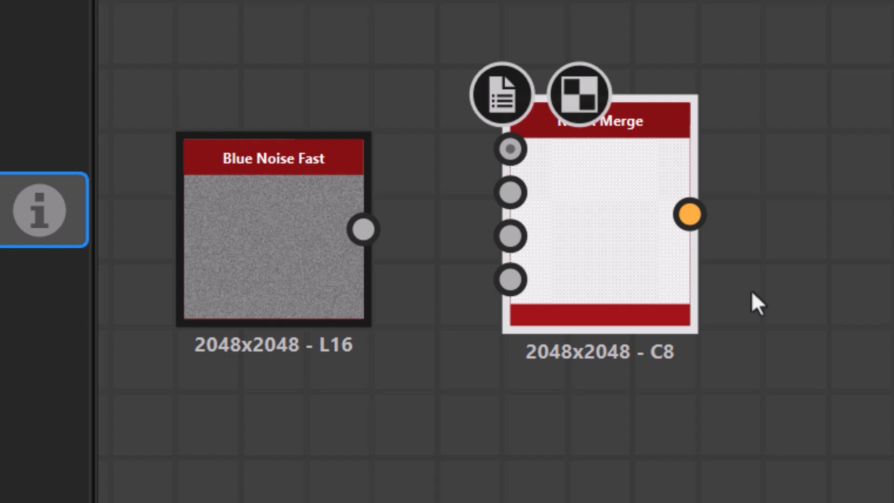
Connect the Blue Noise Fast output to the R, G and B inputs of the RGBA Merge node.
{"action": "left_click_drag", "start_coordinate": [363, 230], "coordinate": [510, 149]}
{"action": "left_click_drag", "start_coordinate": [493, 185], "coordinate": [508, 192]}
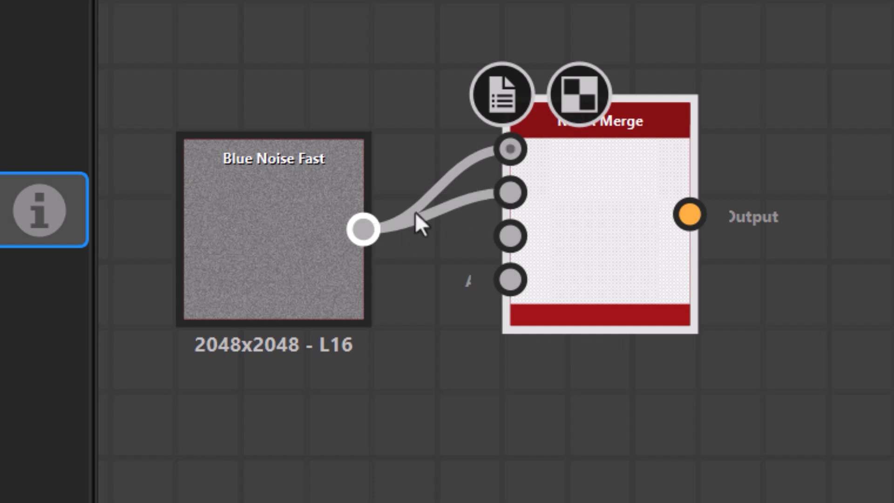
{"action": "left_click_drag", "start_coordinate": [363, 229], "coordinate": [510, 237]}
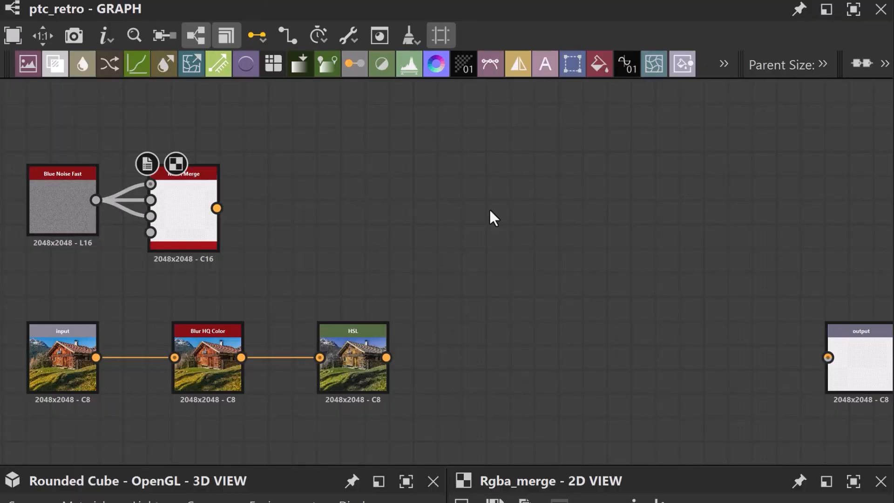
Add a Uniform Color node, switch its color mode to Grayscale and set its output color to white.
{"action": "key", "text": "space"}
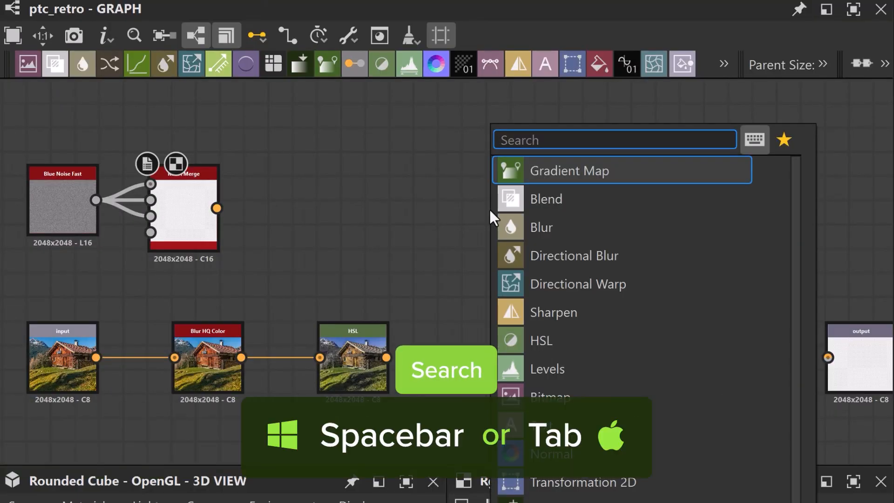
{"action": "type", "text": "uni"}
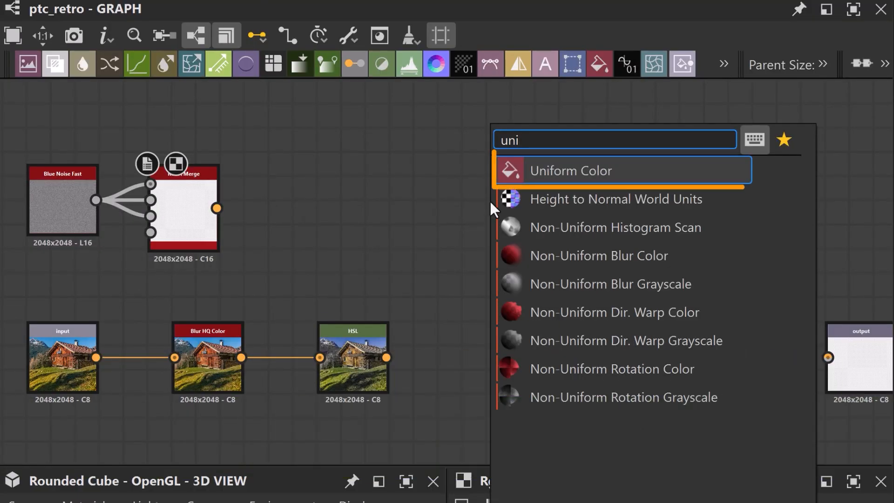
{"action": "key", "text": "Return"}
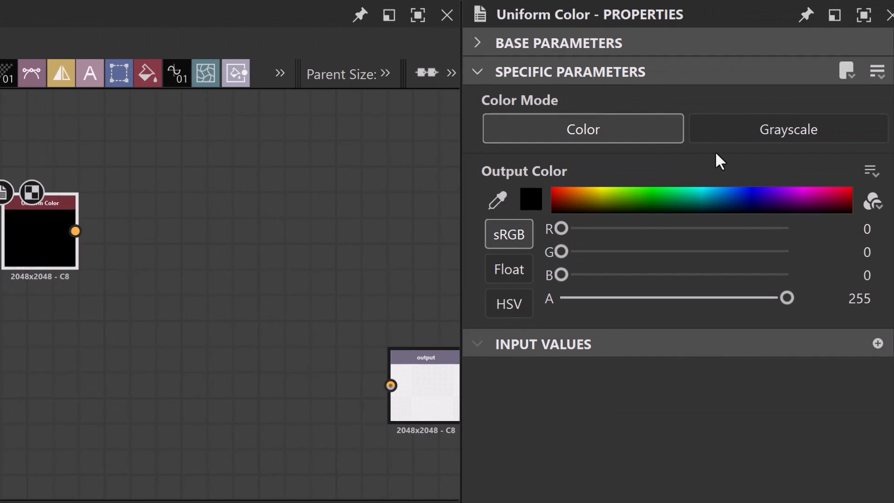
{"action": "left_click", "coordinate": [764, 135]}
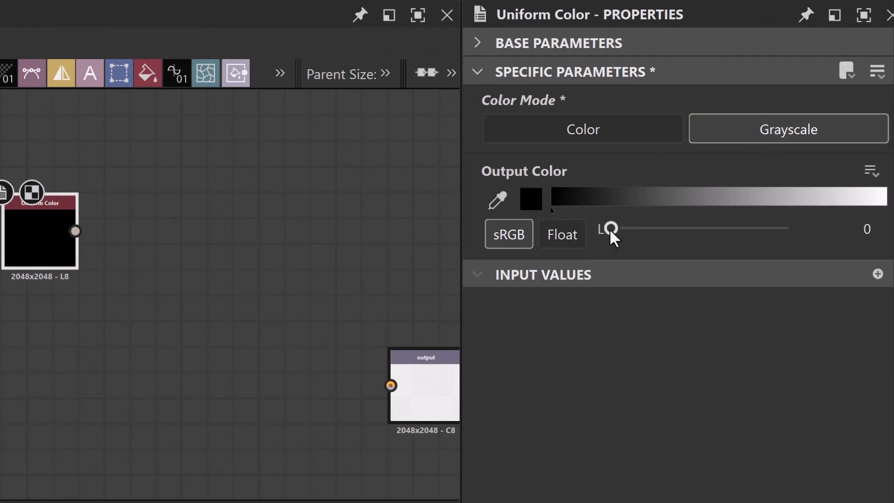
{"action": "left_click_drag", "start_coordinate": [610, 228], "coordinate": [812, 235]}
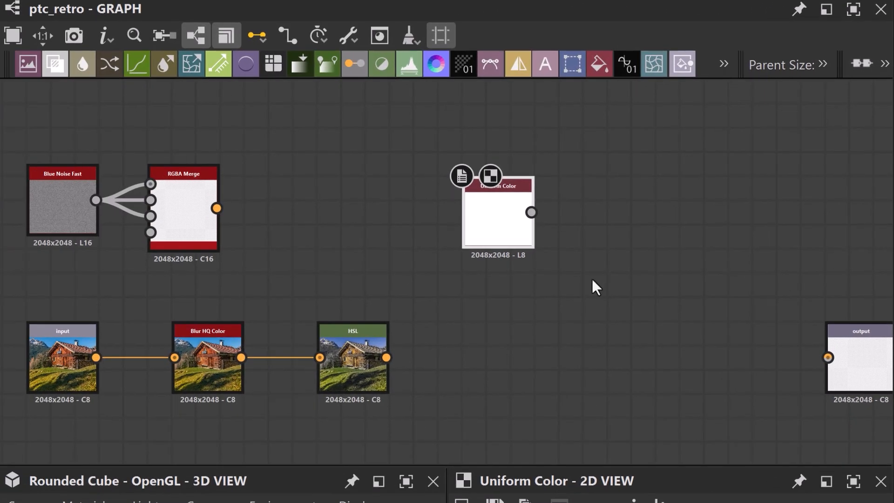
Move the Blue Noise Fast and RGBA Merge nodes up together and place Uniform Color between Blue Noise Fast and the input node.
{"action": "left_click_drag", "start_coordinate": [278, 266], "coordinate": [54, 134]}
{"action": "left_click", "coordinate": [123, 166]}
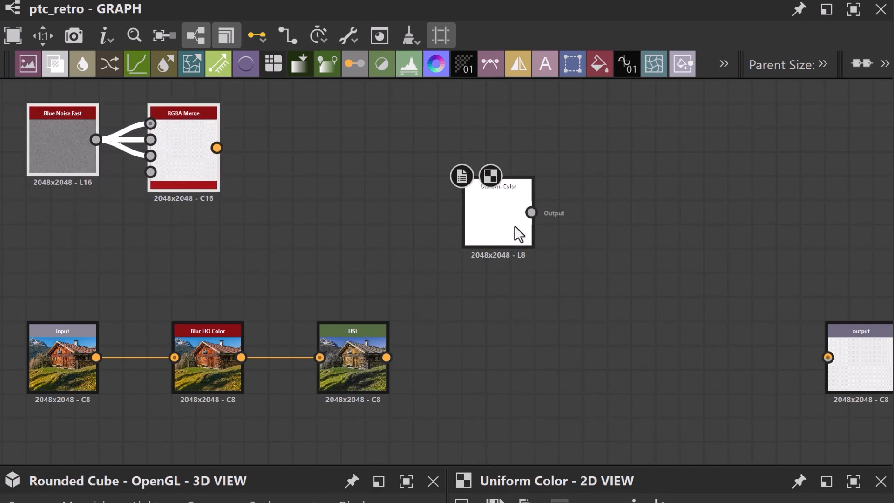
{"action": "left_click_drag", "start_coordinate": [519, 233], "coordinate": [82, 278]}
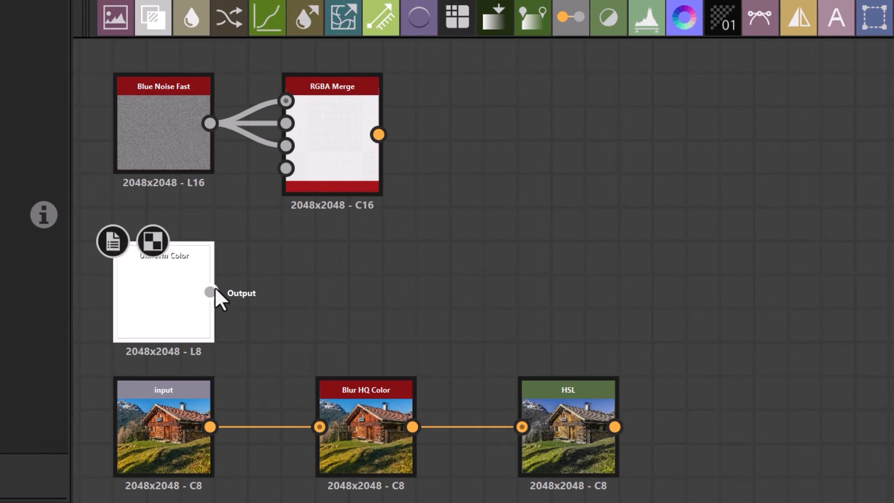
Connect the Uniform Color output to RGBA Merge's A input and show the merged result in the 2D view.
{"action": "left_click_drag", "start_coordinate": [213, 290], "coordinate": [245, 218]}
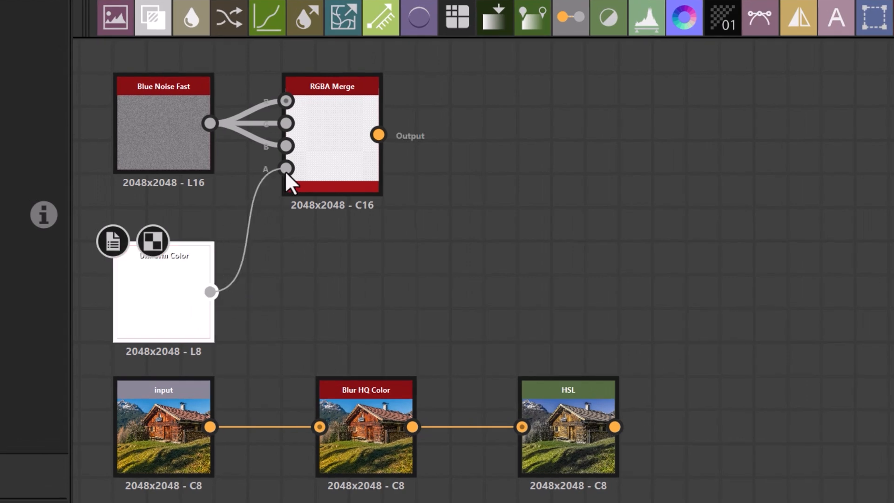
{"action": "left_click", "coordinate": [335, 164]}
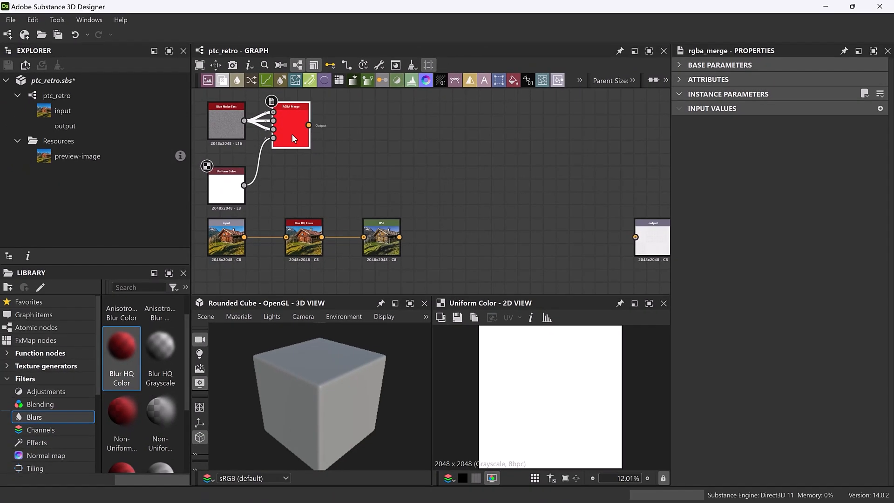
{"action": "double_click", "coordinate": [292, 134]}
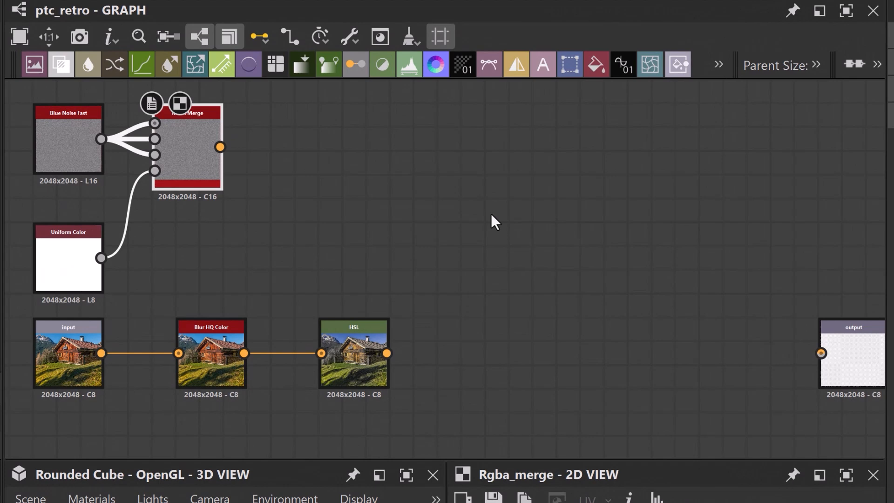
Add a Blend node and place it between the HSL and output nodes.
{"action": "key", "text": "space"}
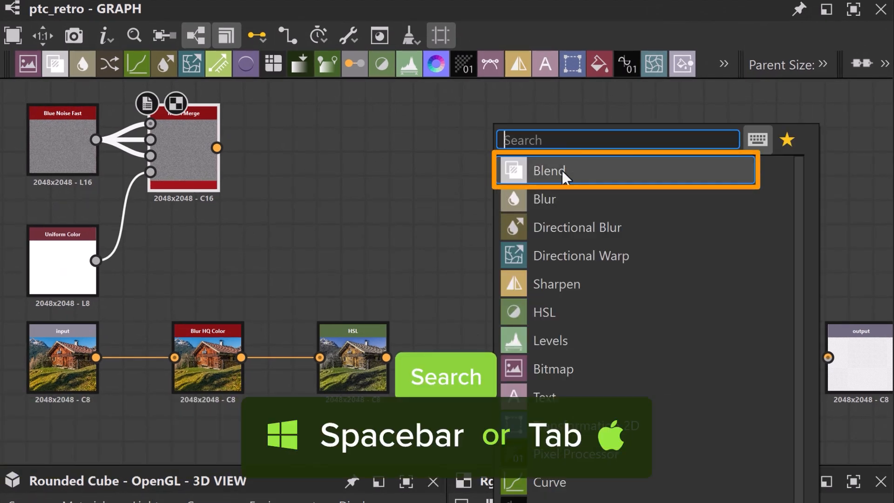
{"action": "left_click", "coordinate": [539, 172]}
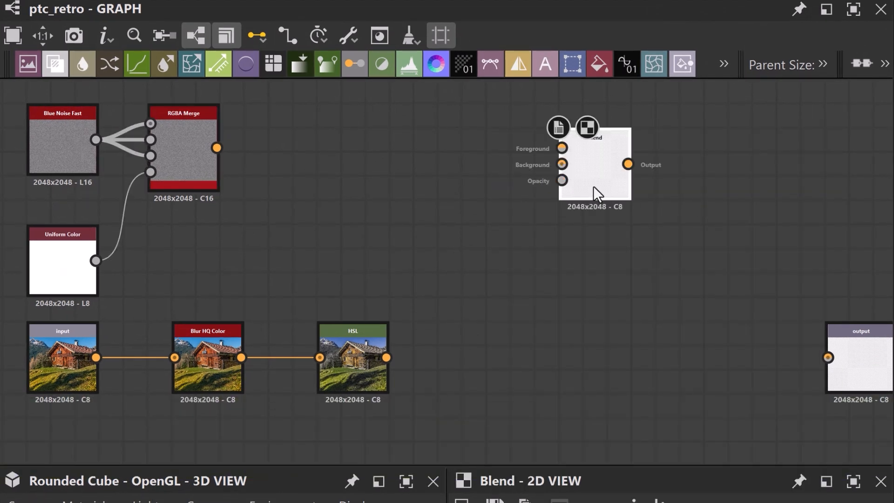
{"action": "left_click_drag", "start_coordinate": [594, 188], "coordinate": [542, 380]}
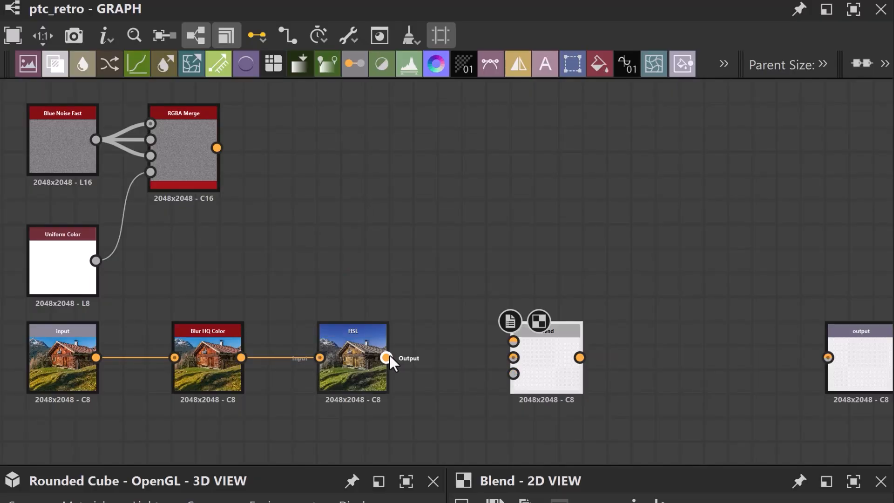
Connect the HSL output to Blend's background input and the RGBA Merge output to Blend's foreground input.
{"action": "left_click_drag", "start_coordinate": [386, 358], "coordinate": [513, 358]}
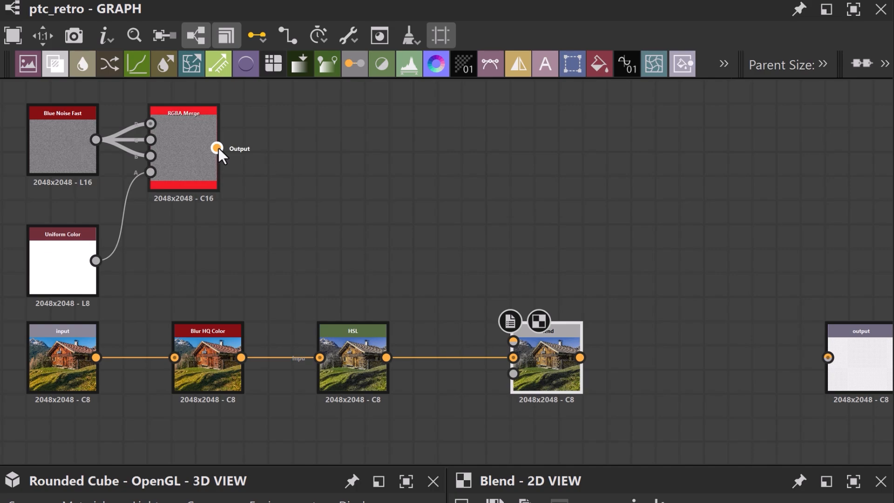
{"action": "left_click_drag", "start_coordinate": [217, 148], "coordinate": [513, 343]}
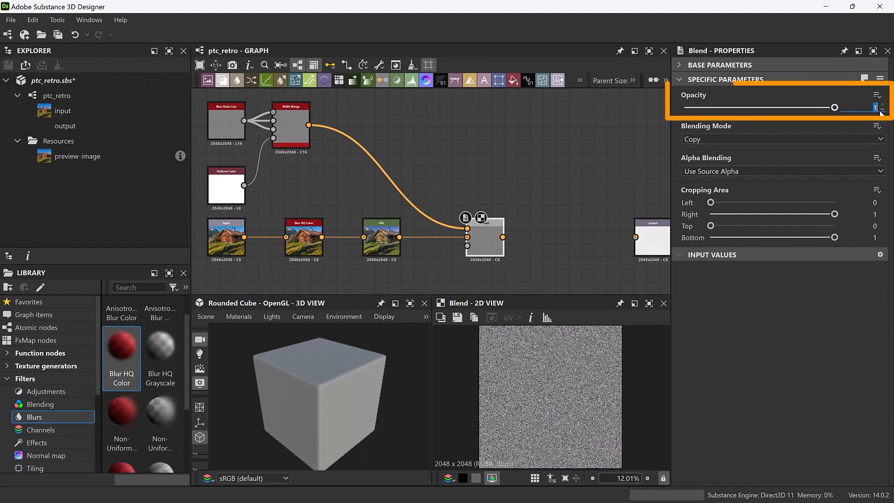
Set the Blend node's opacity to 0.25 and its blending mode to Soft Light.
{"action": "left_click", "coordinate": [880, 113]}
{"action": "type", "text": ".25"}
{"action": "key", "text": "Return"}
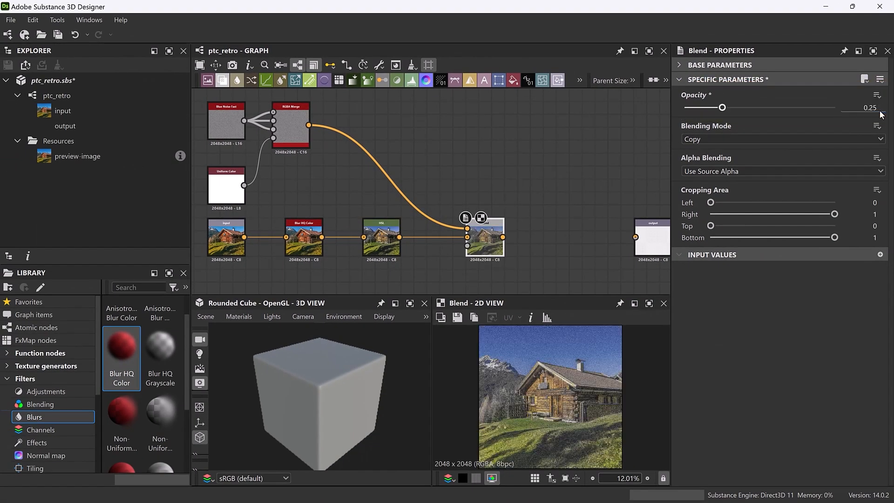
{"action": "left_click", "coordinate": [841, 138]}
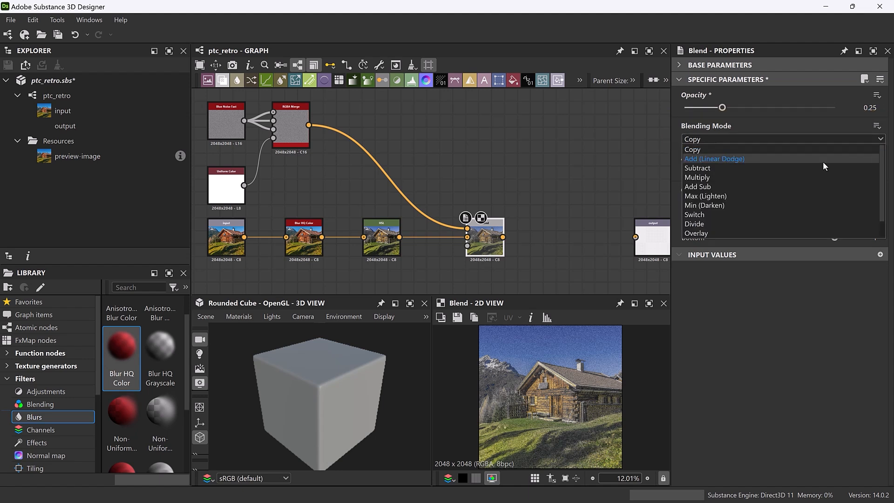
{"action": "left_click", "coordinate": [811, 233]}
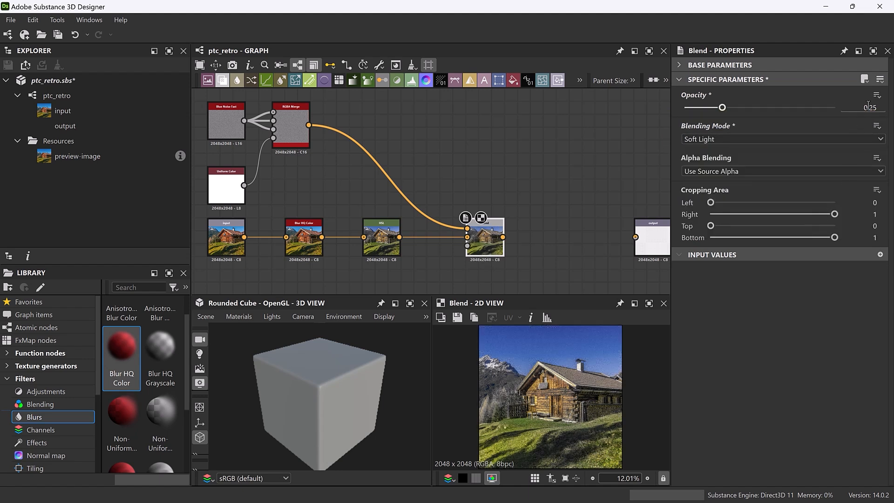
Expose the Blend node's Opacity as a new graph input labelled Grain Opacity.
{"action": "left_click", "coordinate": [876, 95]}
{"action": "left_click", "coordinate": [801, 111]}
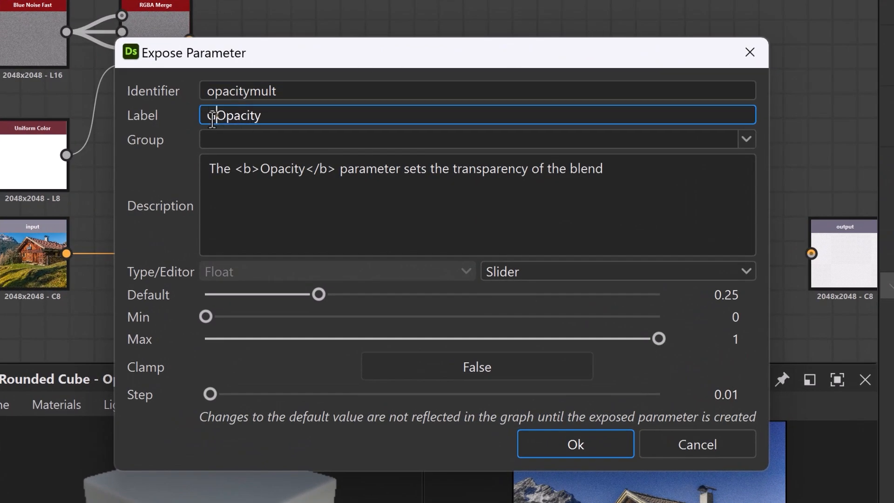
{"action": "type", "text": "rain"}
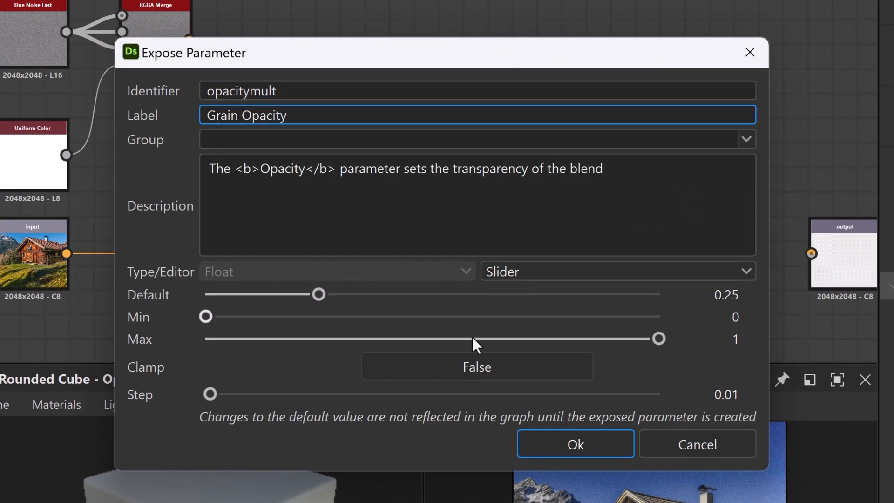
{"action": "left_click", "coordinate": [565, 445]}
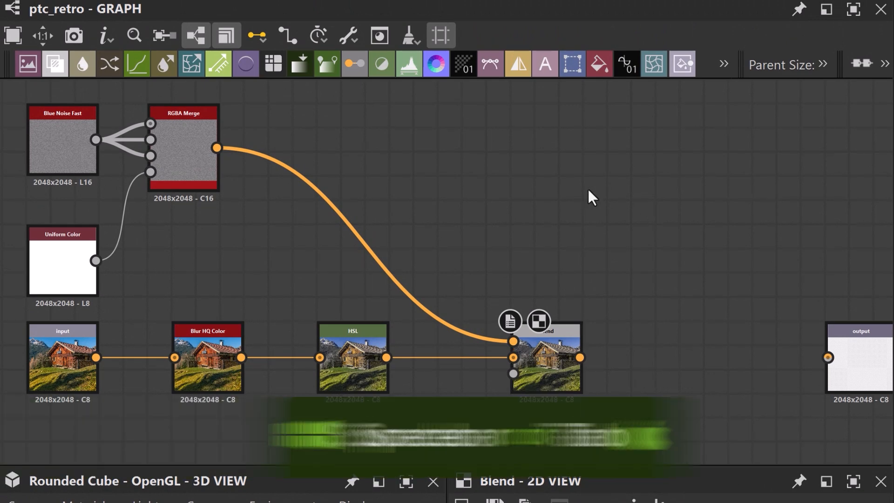
Add a Grunge Rust Fine node in the empty area above the Blend node.
{"action": "key", "text": "space"}
{"action": "type", "text": "Grunge"}
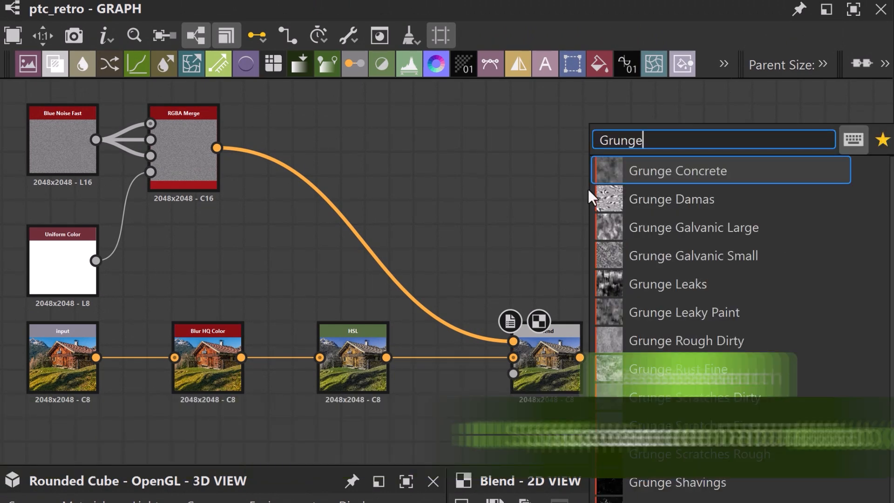
{"action": "type", "text": " rust fin"}
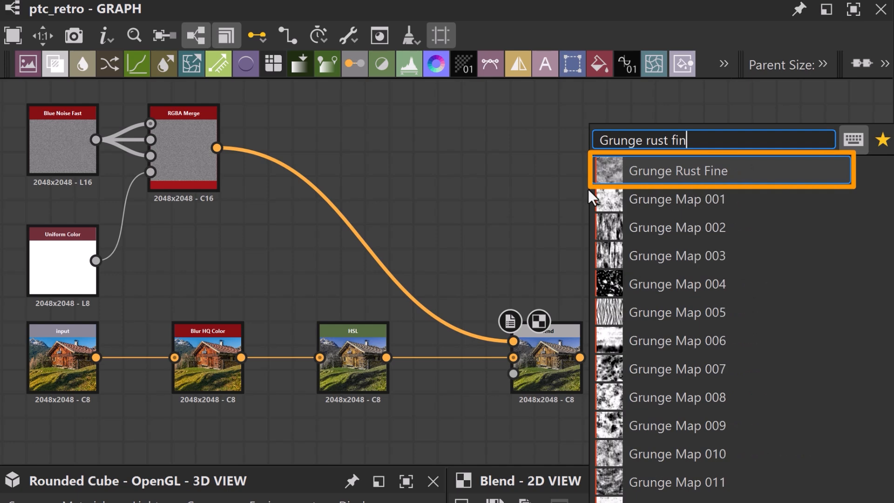
{"action": "key", "text": "Return"}
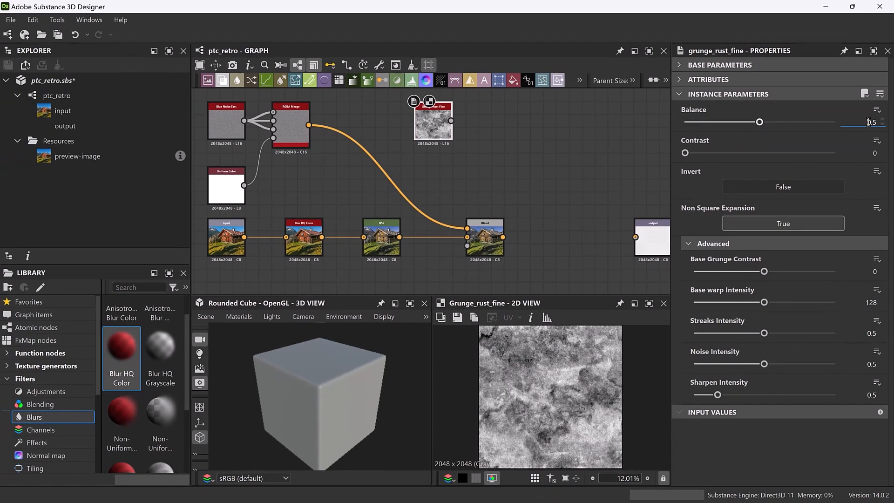
Set both the Balance and the Contrast of the Grunge Rust Fine node to 0.25.
{"action": "type", "text": "0.25"}
{"action": "left_click", "coordinate": [873, 153]}
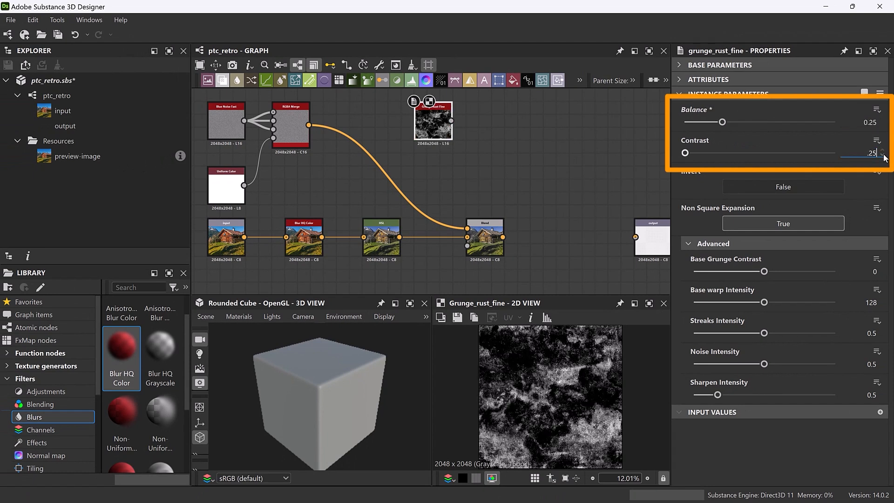
{"action": "type", "text": ".25"}
{"action": "key", "text": "Return"}
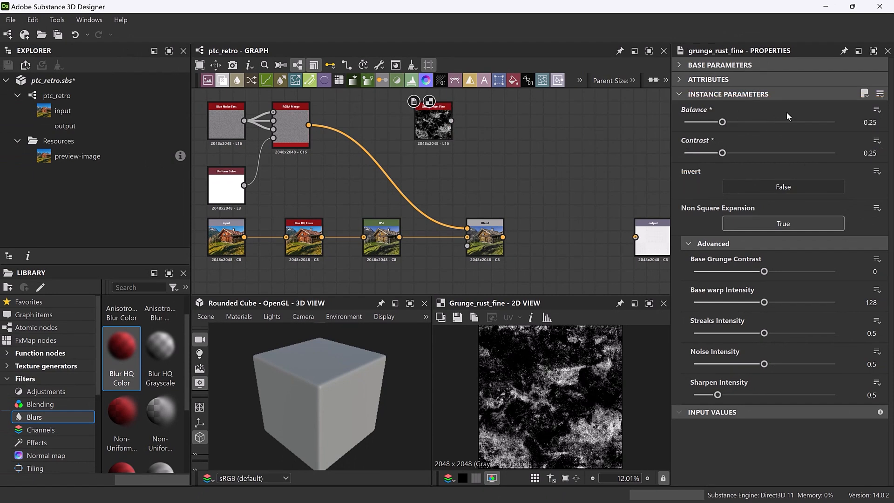
Expose the Grunge Rust Fine node's Balance as a new graph input labelled Grunge Amount.
{"action": "left_click", "coordinate": [877, 110]}
{"action": "left_click", "coordinate": [810, 124]}
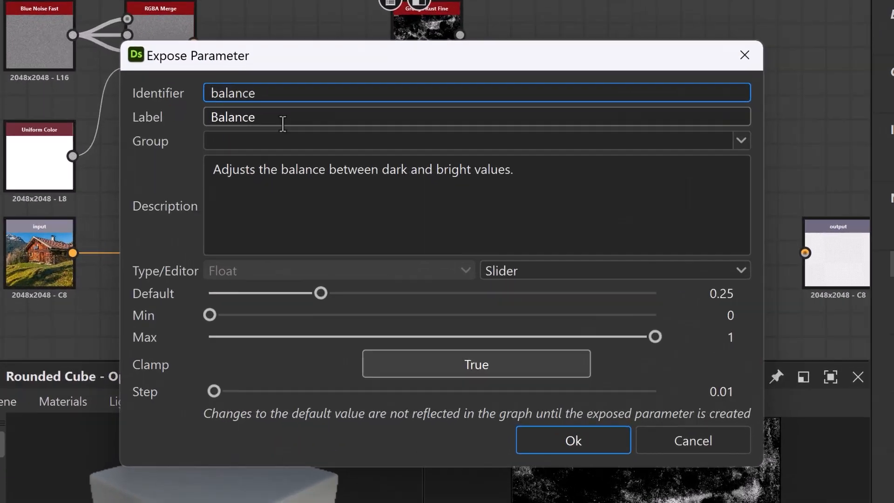
{"action": "double_click", "coordinate": [283, 123]}
{"action": "type", "text": "Grunge A"}
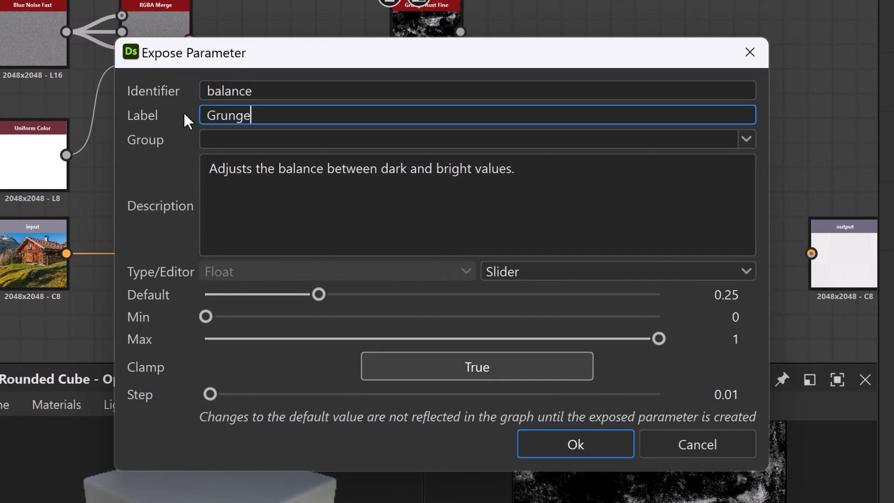
{"action": "type", "text": "mount"}
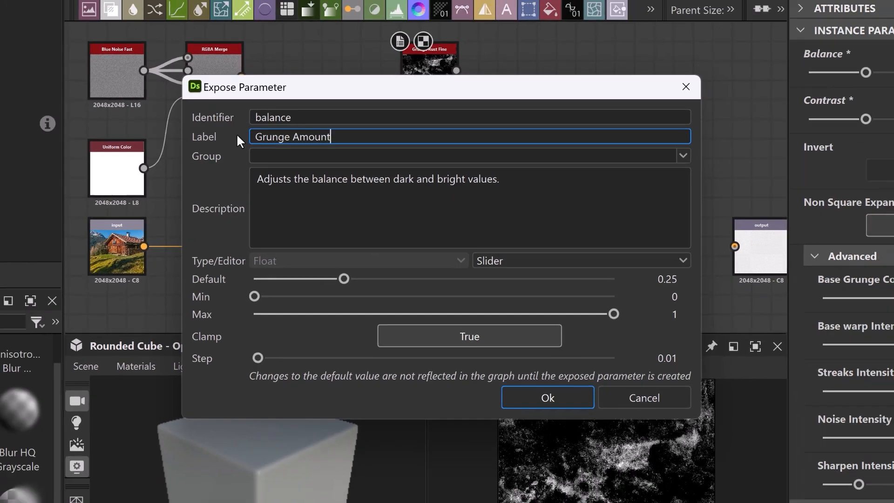
{"action": "key", "text": "Return"}
Expose the Grunge Rust Fine node's Contrast as a new graph input labelled Grunge Contrast.
{"action": "left_click", "coordinate": [877, 126]}
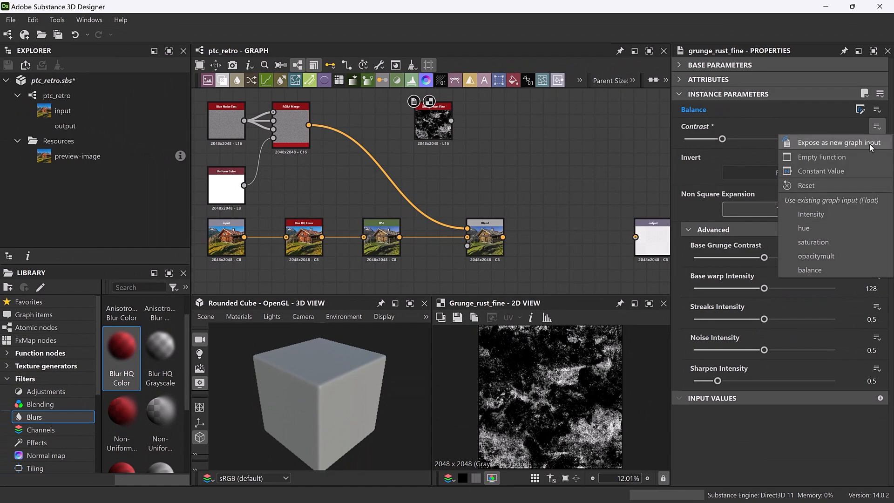
{"action": "left_click", "coordinate": [871, 142]}
{"action": "left_click", "coordinate": [296, 155]}
{"action": "type", "text": "Grunge Contrast"}
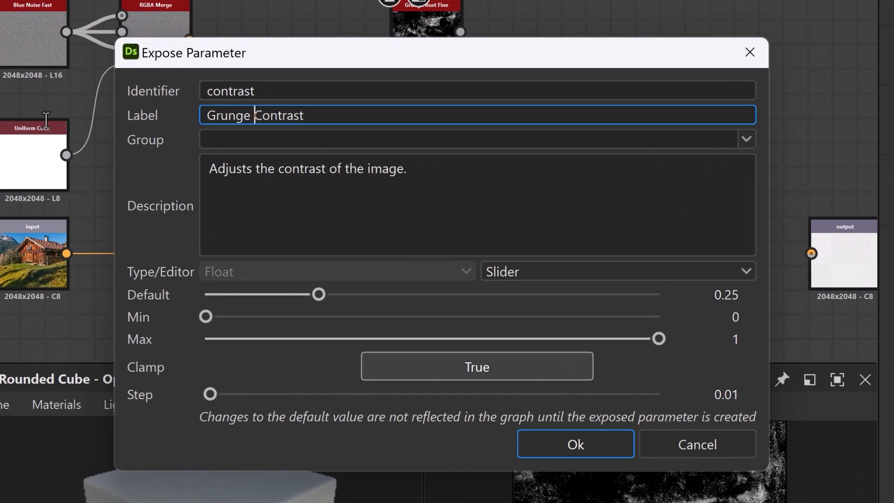
{"action": "key", "text": "Return"}
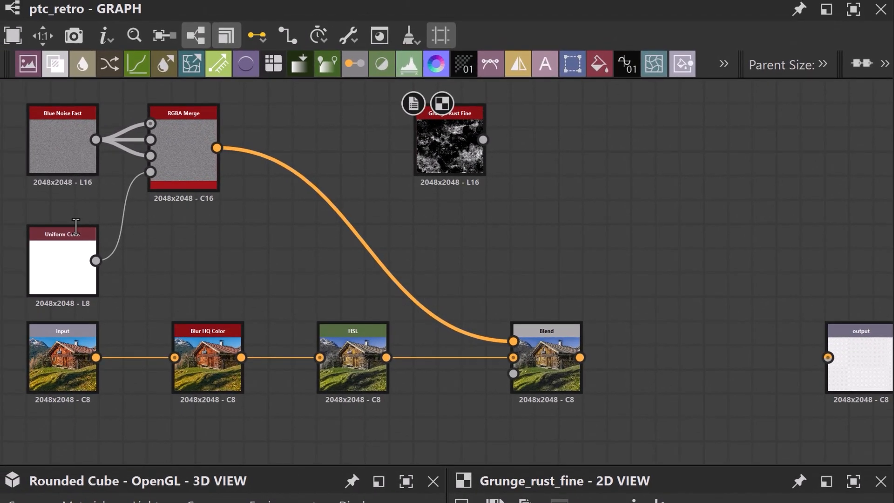
Add a Gradient Map node beside Grunge Rust Fine and connect the grunge output to its input.
{"action": "key", "text": "space"}
{"action": "type", "text": "gradien"}
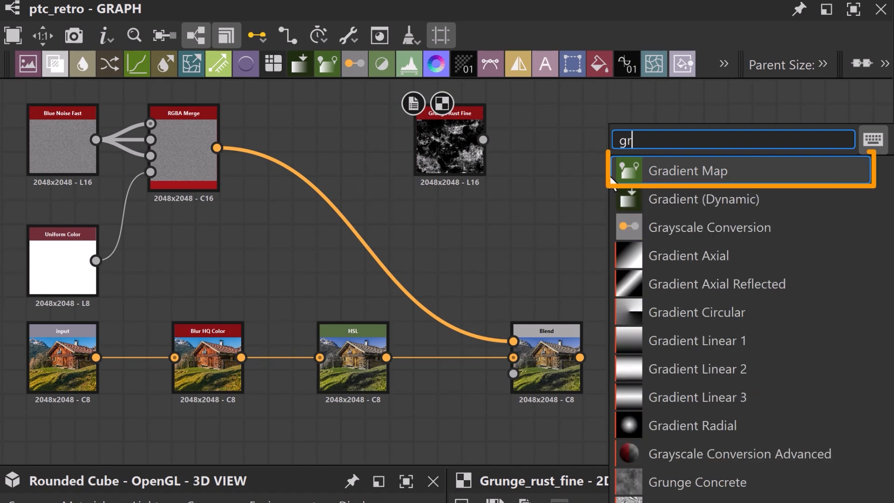
{"action": "left_click", "coordinate": [741, 176]}
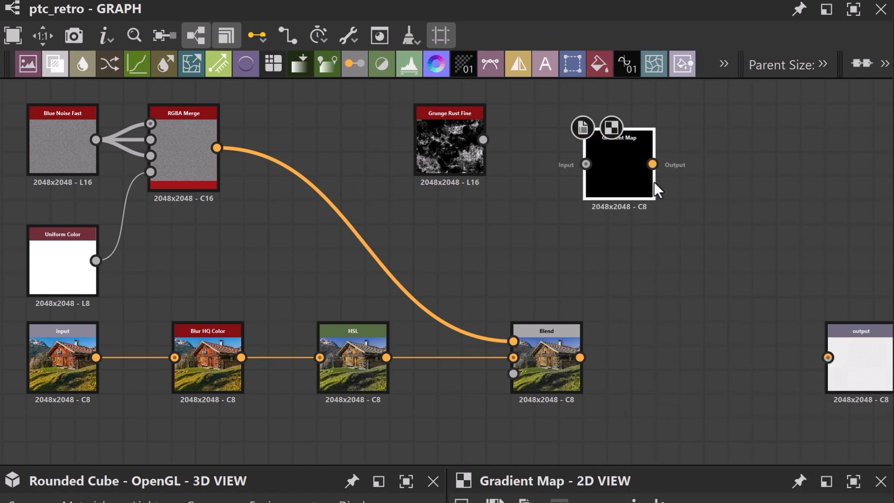
{"action": "mouse_move", "coordinate": [615, 175]}
{"action": "left_mouse_down"}
{"action": "mouse_move", "coordinate": [606, 174]}
{"action": "mouse_move", "coordinate": [620, 175]}
{"action": "left_mouse_up"}
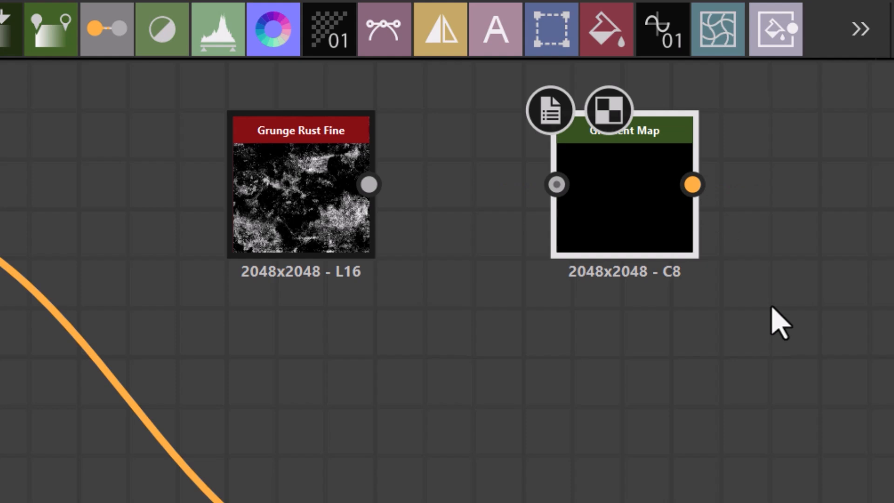
{"action": "left_click_drag", "start_coordinate": [370, 185], "coordinate": [557, 185]}
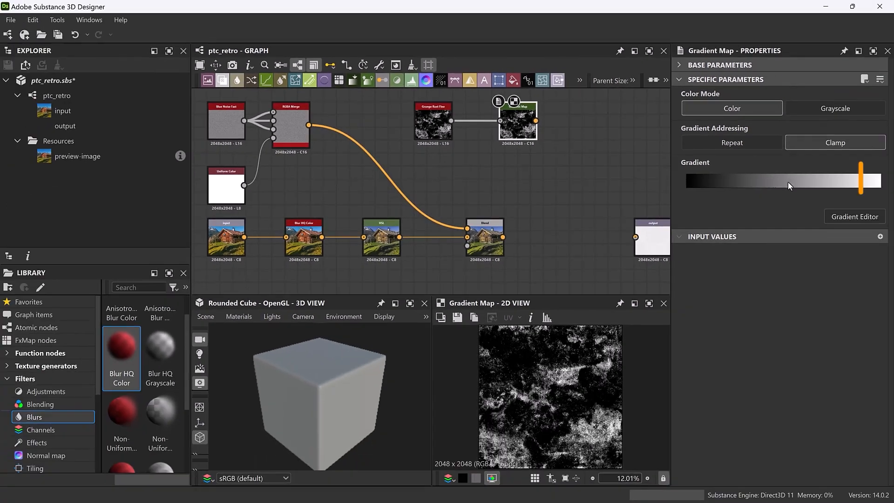
Change the white end of the Gradient Map's gradient to red, #ff0000.
{"action": "double_click", "coordinate": [877, 188]}
{"action": "left_click_drag", "start_coordinate": [639, 263], "coordinate": [657, 248]}
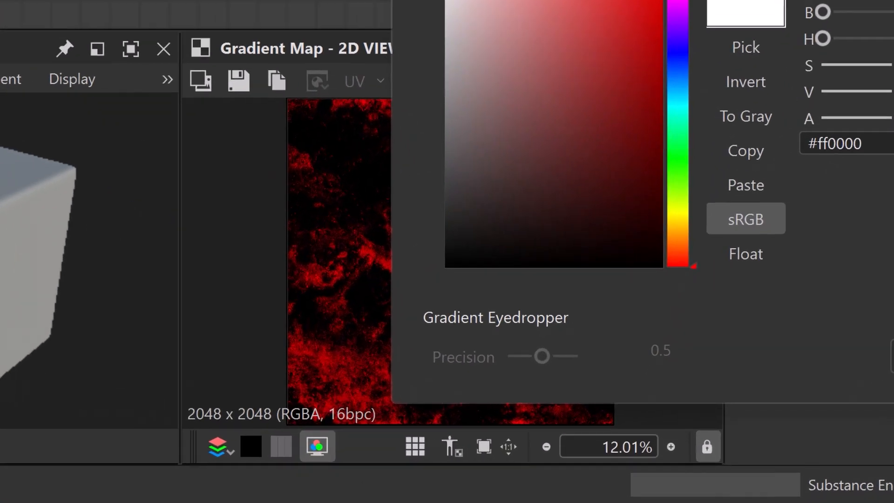
{"action": "left_click", "coordinate": [816, 105]}
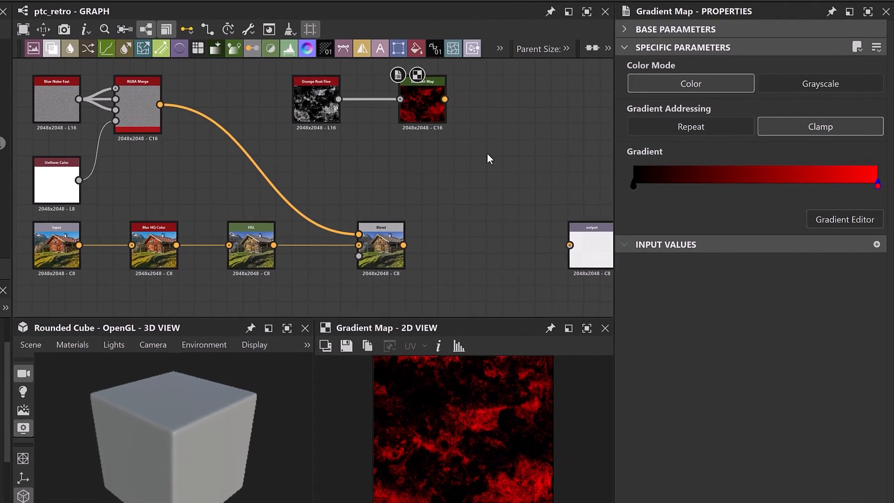
Add a second HSL node after Gradient Map and connect the Gradient Map output to its input.
{"action": "key", "text": "space"}
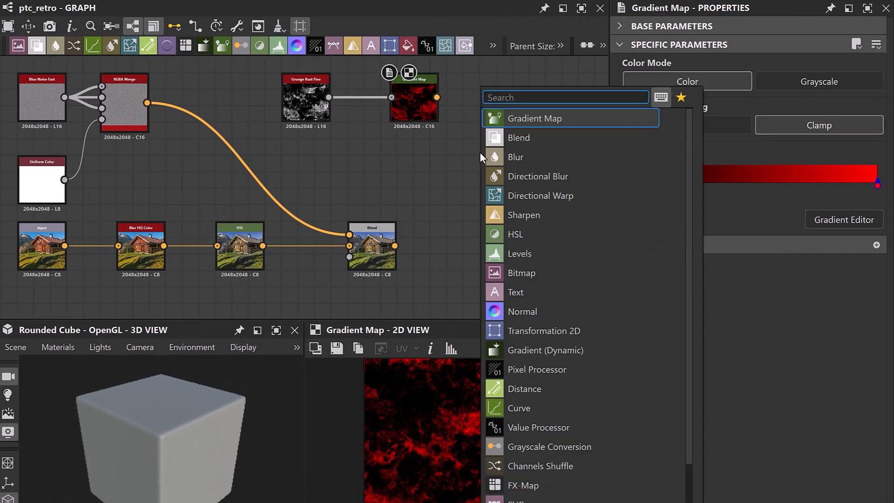
{"action": "type", "text": "hs"}
{"action": "key", "text": "Return"}
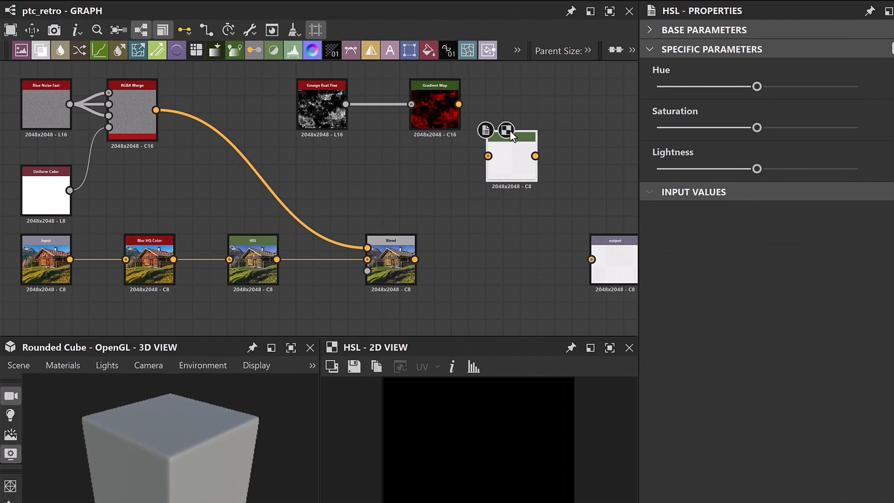
{"action": "left_click_drag", "start_coordinate": [510, 132], "coordinate": [537, 82]}
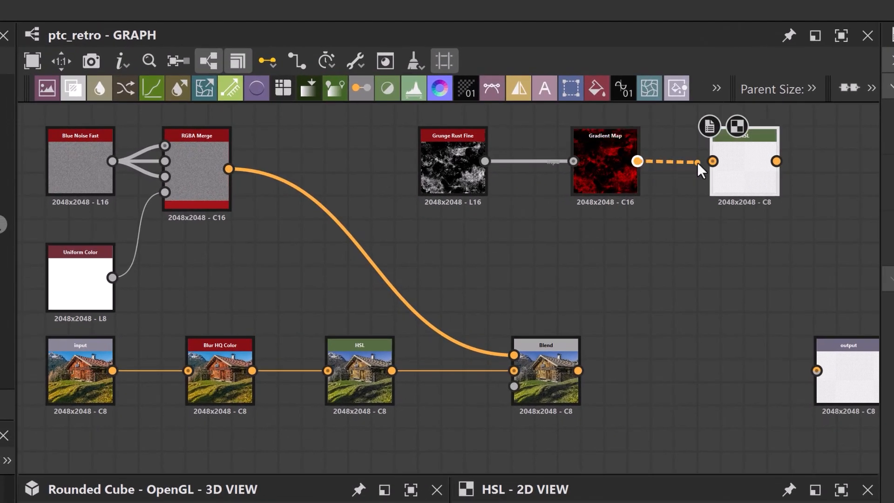
{"action": "left_click_drag", "start_coordinate": [697, 162], "coordinate": [712, 161]}
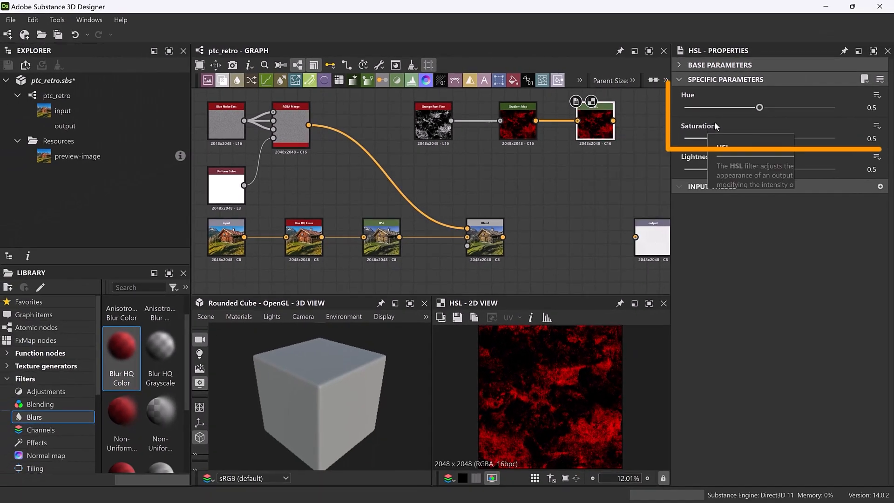
Set the new HSL node's Hue to 0.05 and its Saturation to 0.17.
{"action": "left_click_drag", "start_coordinate": [759, 107], "coordinate": [692, 108]}
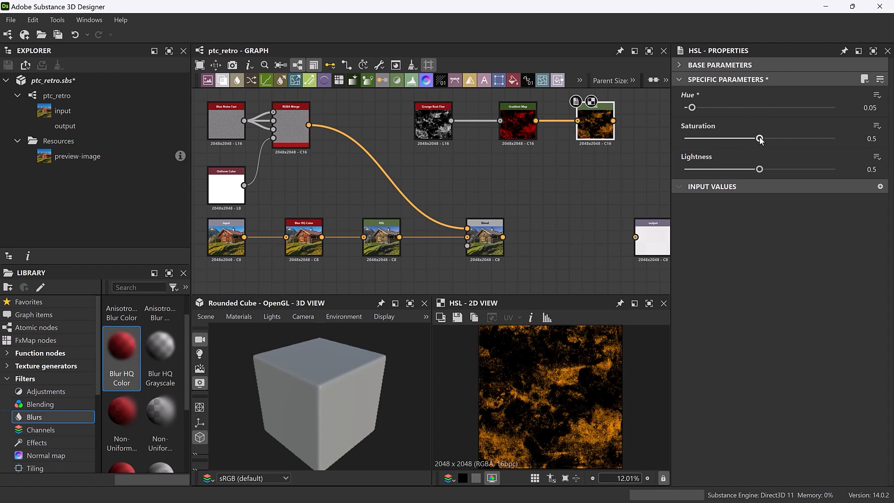
{"action": "left_click_drag", "start_coordinate": [759, 138], "coordinate": [711, 141]}
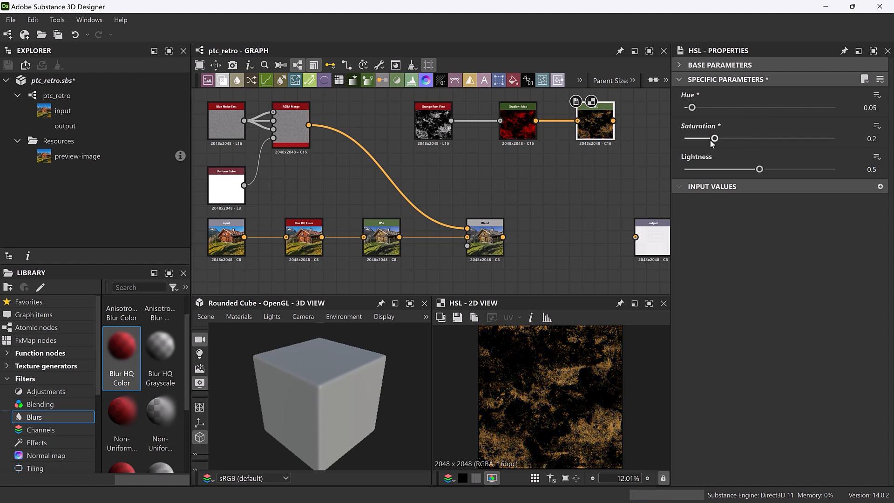
Expose the new HSL node's Hue as a new graph input labelled Grunge Color.
{"action": "left_click", "coordinate": [876, 96]}
{"action": "left_click", "coordinate": [856, 112]}
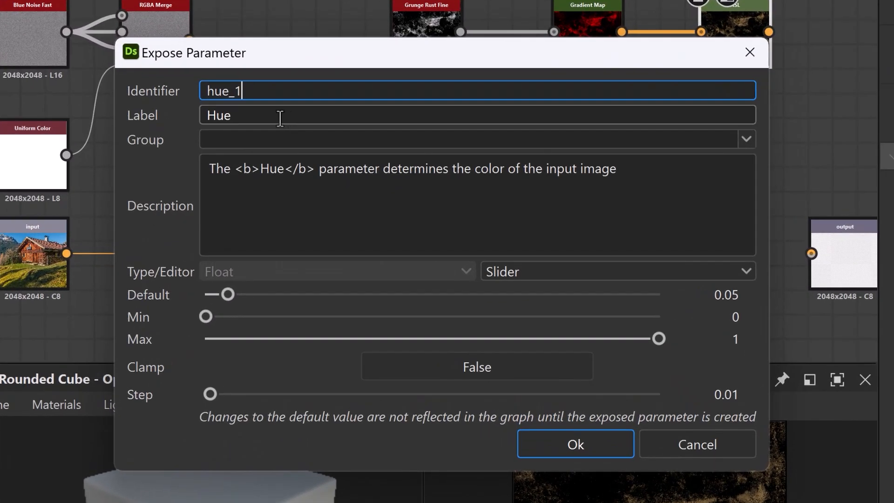
{"action": "key", "text": "Tab"}
{"action": "type", "text": "Grunge Co"}
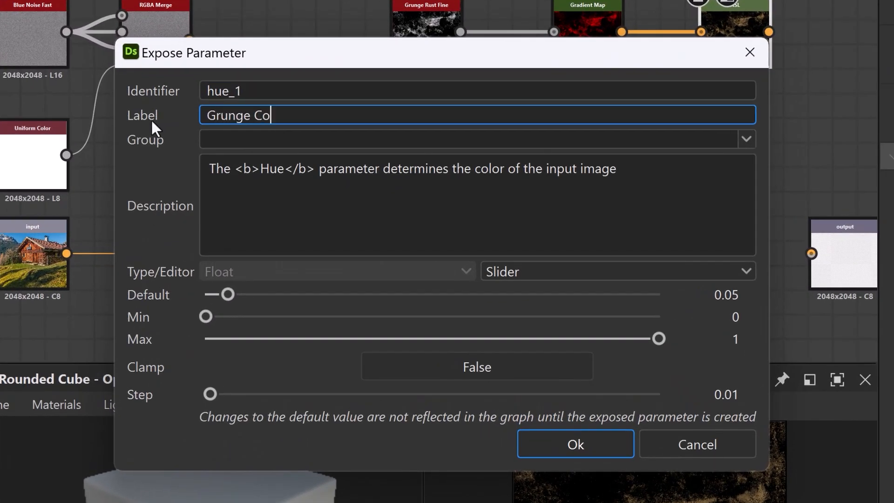
{"action": "type", "text": "lor"}
{"action": "key", "text": "Return"}
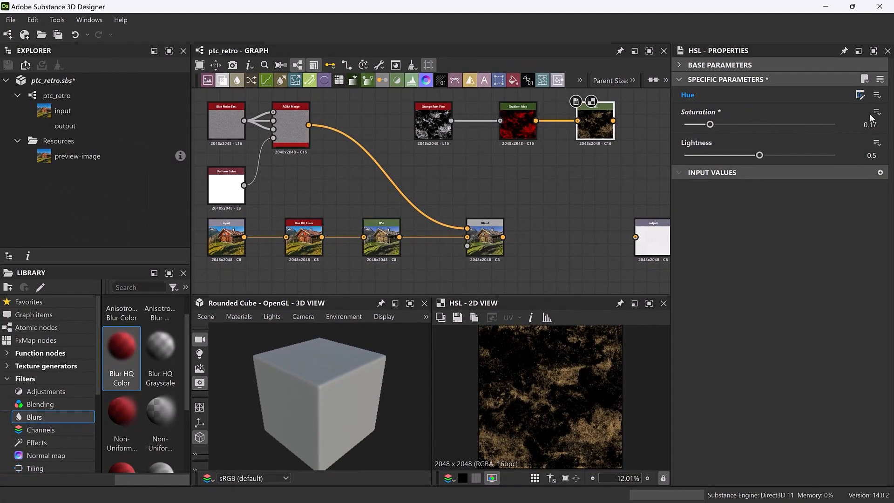
Expose the new HSL node's Saturation as a new graph input labelled Grunge Saturation.
{"action": "left_click", "coordinate": [877, 112]}
{"action": "left_click", "coordinate": [833, 125]}
{"action": "key", "text": "Tab"}
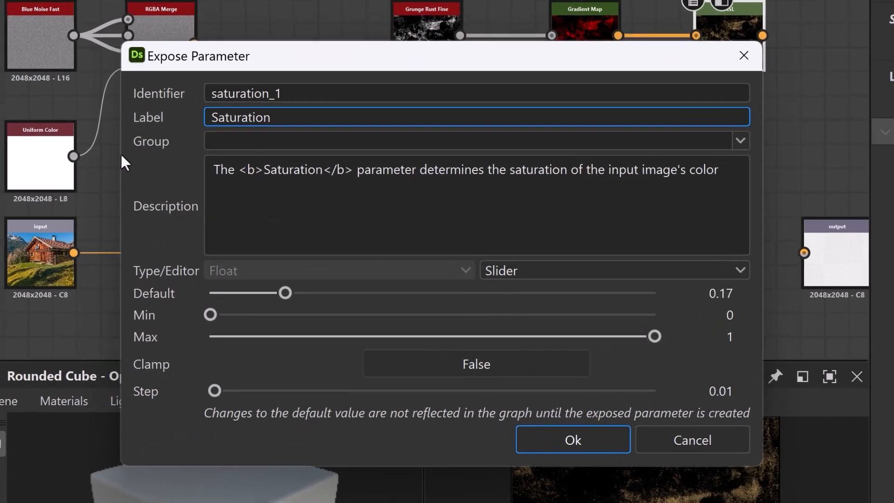
{"action": "key", "text": "Home"}
{"action": "type", "text": "Grunge"}
{"action": "key", "text": "Return"}
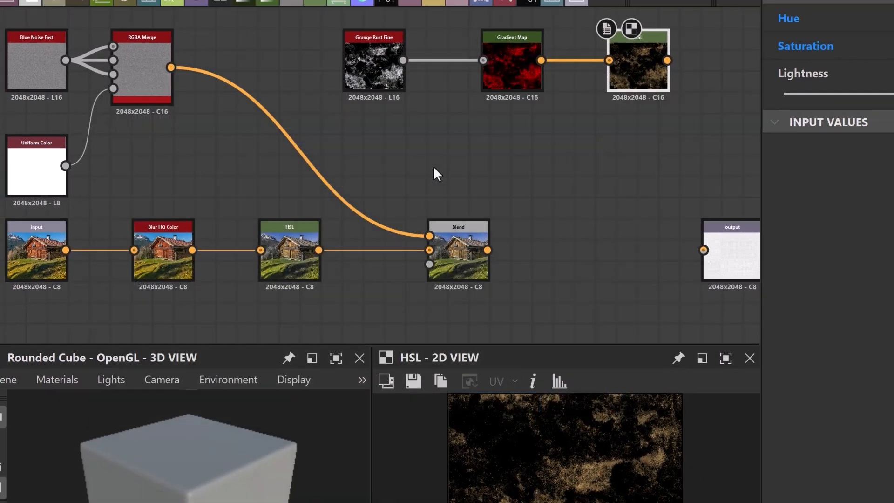
Add a second Blend node before the output, with the first Blend as its background and the grunge HSL as its foreground.
{"action": "key", "text": "space"}
{"action": "left_click", "coordinate": [542, 106]}
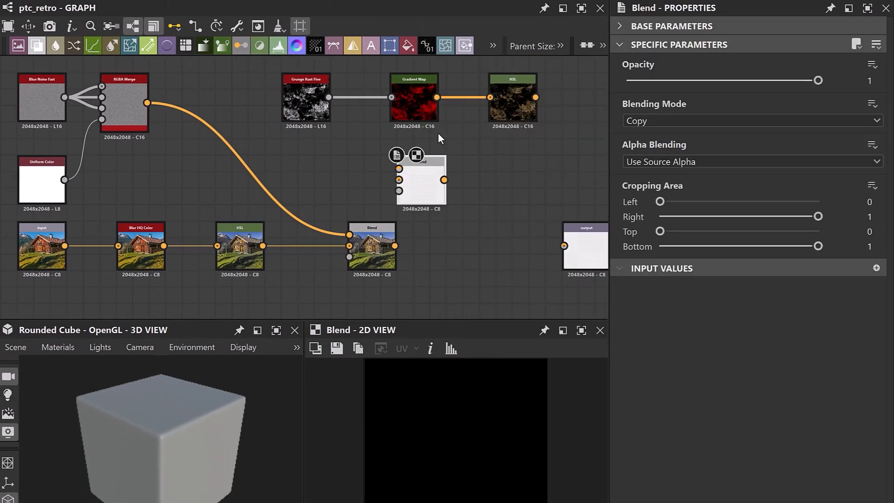
{"action": "left_click_drag", "start_coordinate": [420, 180], "coordinate": [491, 244]}
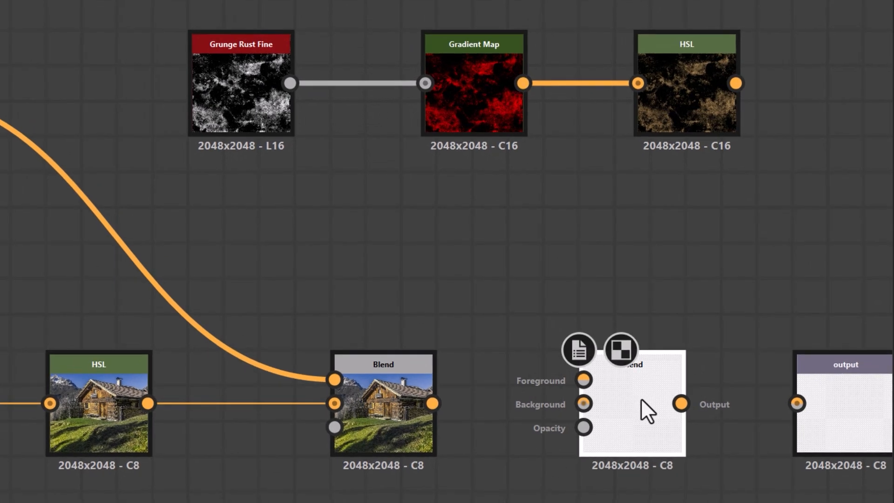
{"action": "left_click_drag", "start_coordinate": [641, 400], "coordinate": [676, 399]}
{"action": "left_click_drag", "start_coordinate": [433, 403], "coordinate": [619, 403]}
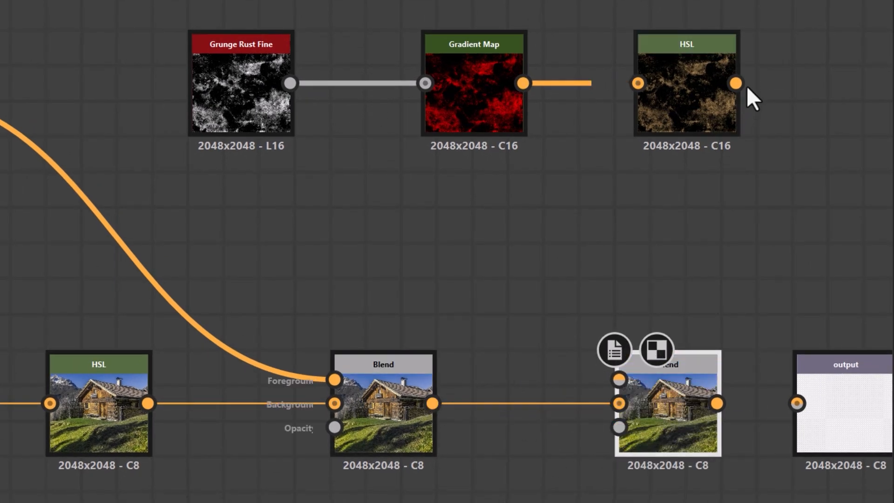
{"action": "left_click_drag", "start_coordinate": [736, 83], "coordinate": [619, 380]}
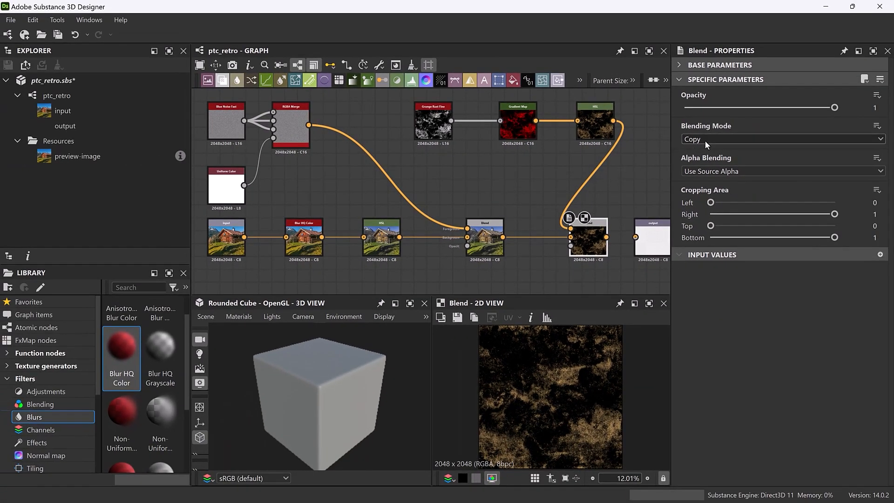
Set the second Blend node's blending mode to Screen.
{"action": "left_click", "coordinate": [705, 140]}
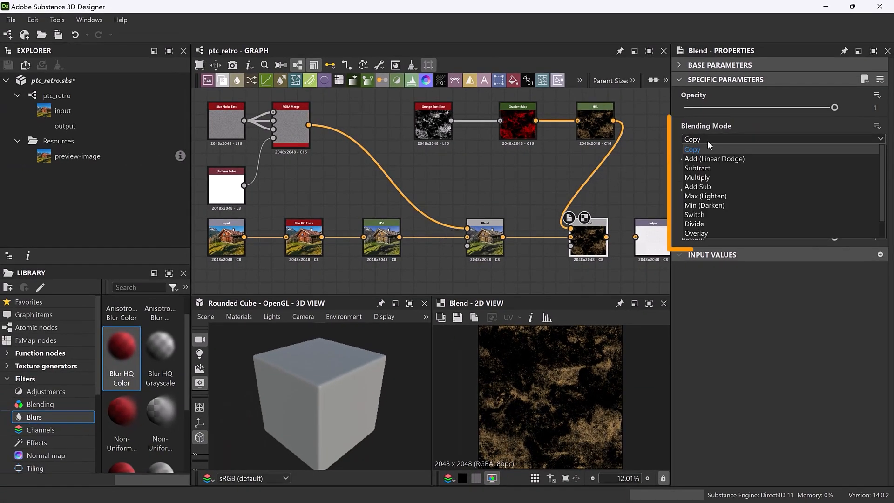
{"action": "scroll", "coordinate": [706, 195], "scroll_direction": "down", "scroll_amount": 2}
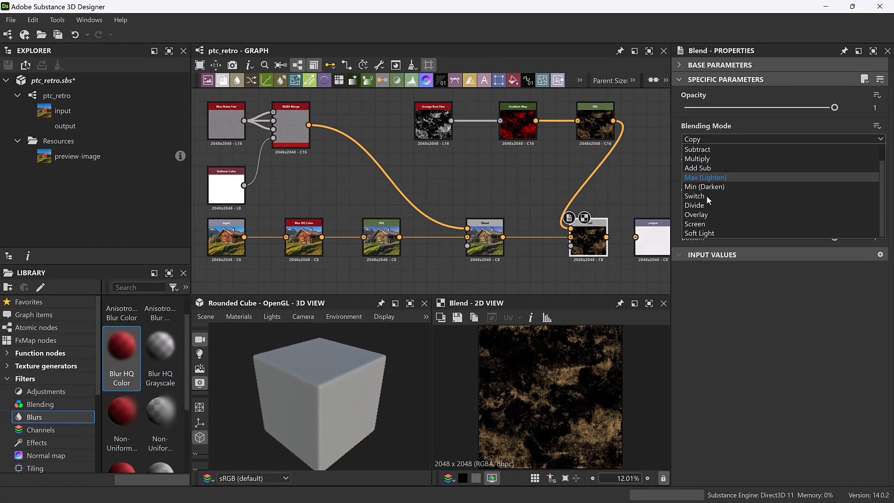
{"action": "left_click", "coordinate": [708, 221]}
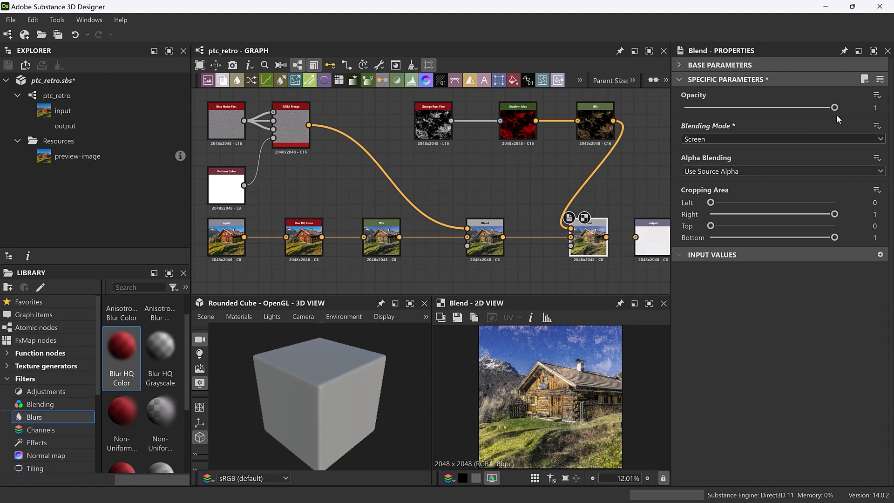
Expose the second Blend node's Opacity as a new graph input labelled Grunge Opacity.
{"action": "left_click", "coordinate": [877, 95]}
{"action": "left_click", "coordinate": [861, 113]}
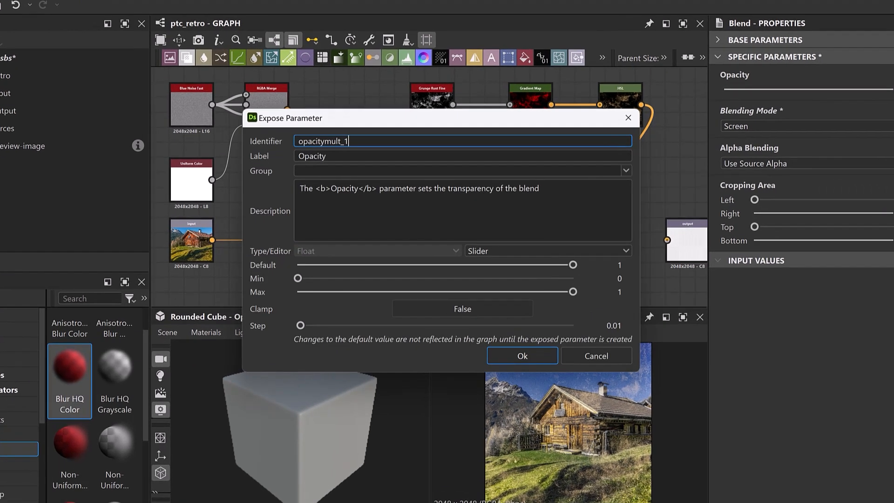
{"action": "left_click", "coordinate": [318, 165]}
{"action": "type", "text": "Grung"}
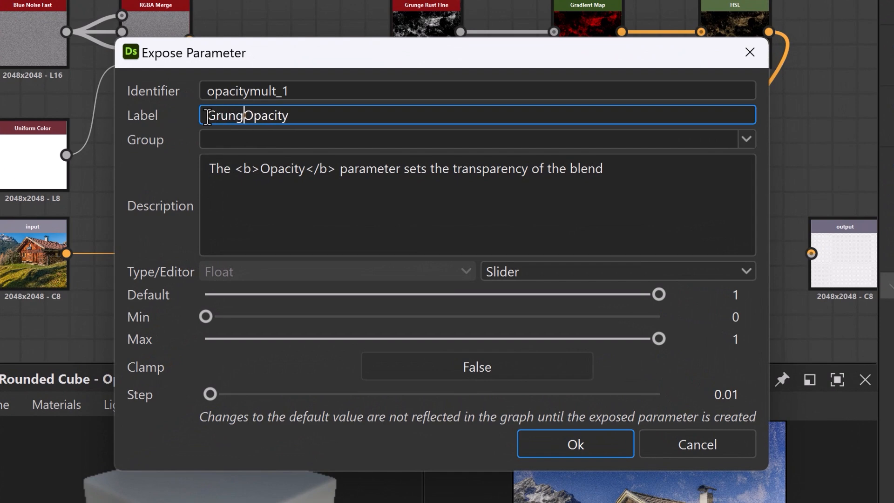
{"action": "type", "text": "e"}
{"action": "key", "text": "Return"}
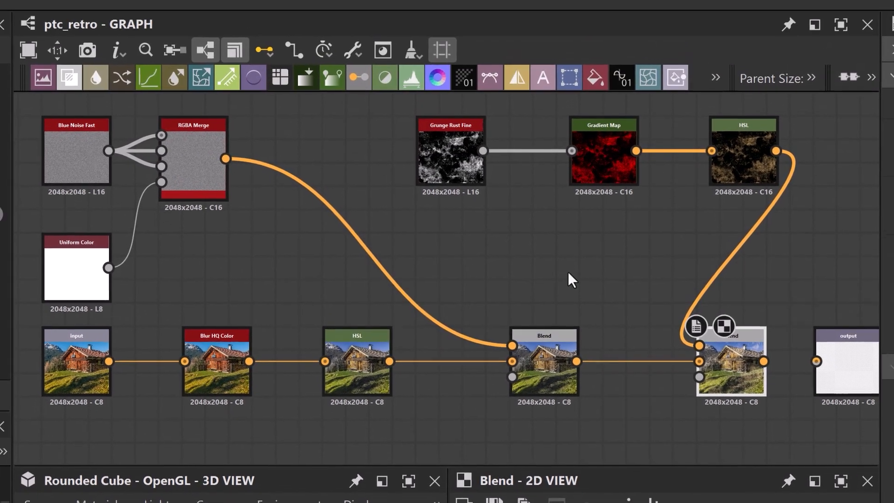
Move the second Blend node and the output node further along the chain to make room for more nodes.
{"action": "scroll", "coordinate": [569, 283], "scroll_direction": "down", "scroll_amount": 4}
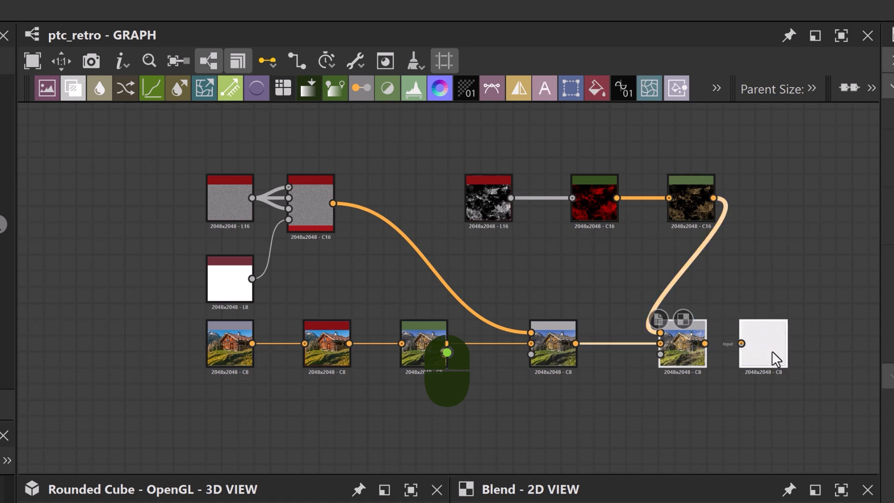
{"action": "left_click_drag", "start_coordinate": [771, 351], "coordinate": [822, 348]}
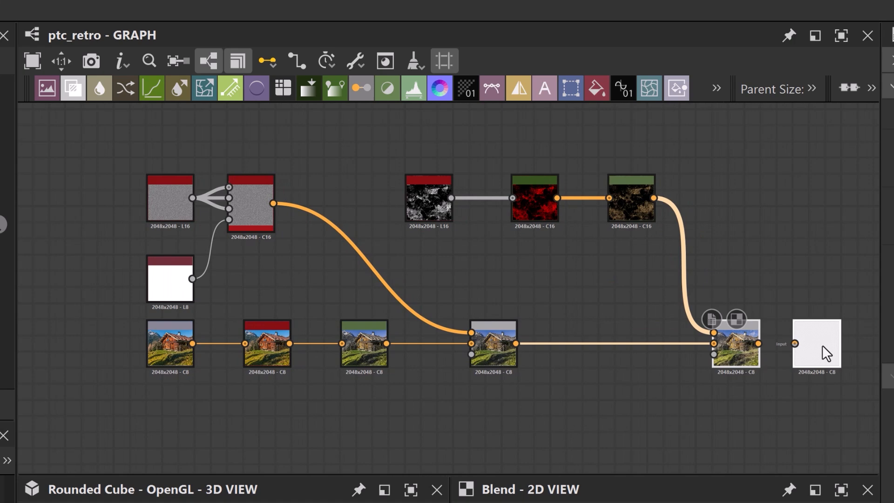
{"action": "middle_click_drag", "start_coordinate": [677, 419], "coordinate": [619, 414]}
{"action": "left_click_drag", "start_coordinate": [743, 349], "coordinate": [758, 349]}
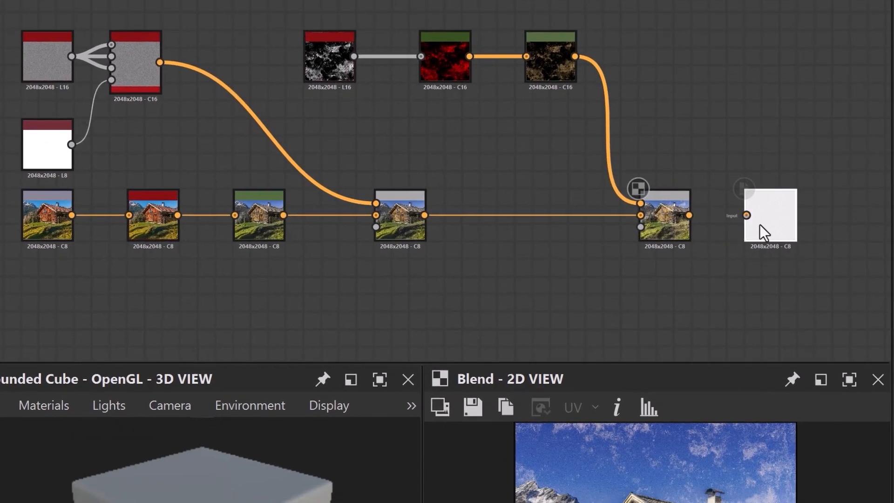
{"action": "left_click_drag", "start_coordinate": [759, 225], "coordinate": [859, 219]}
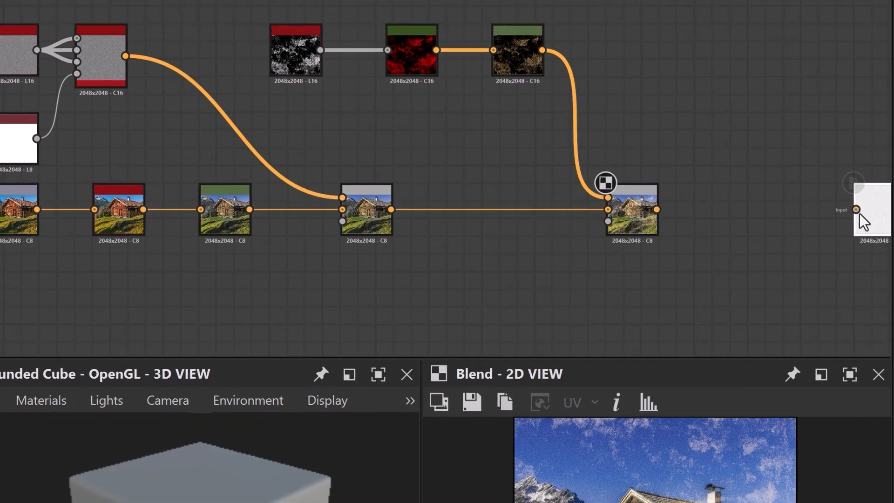
{"action": "key", "text": "f"}
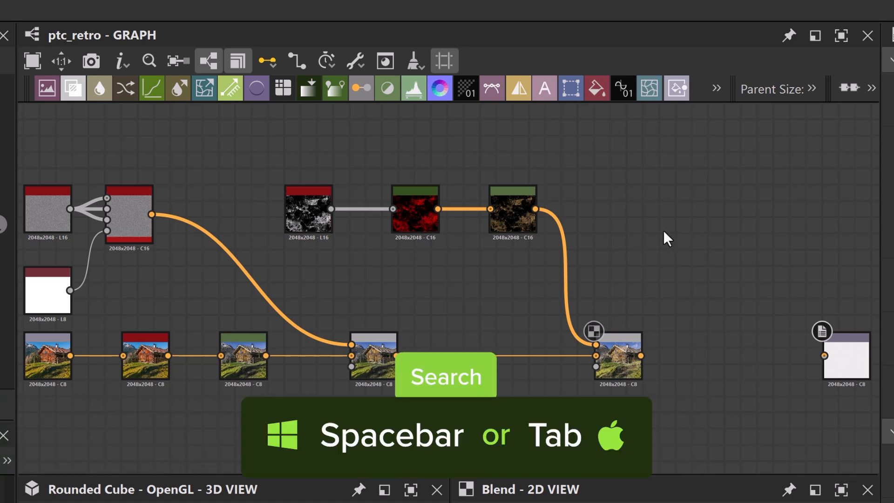
Add a Grunge Scratches Fine node in the free space beside the grunge HSL node.
{"action": "key", "text": "space"}
{"action": "type", "text": "gr"}
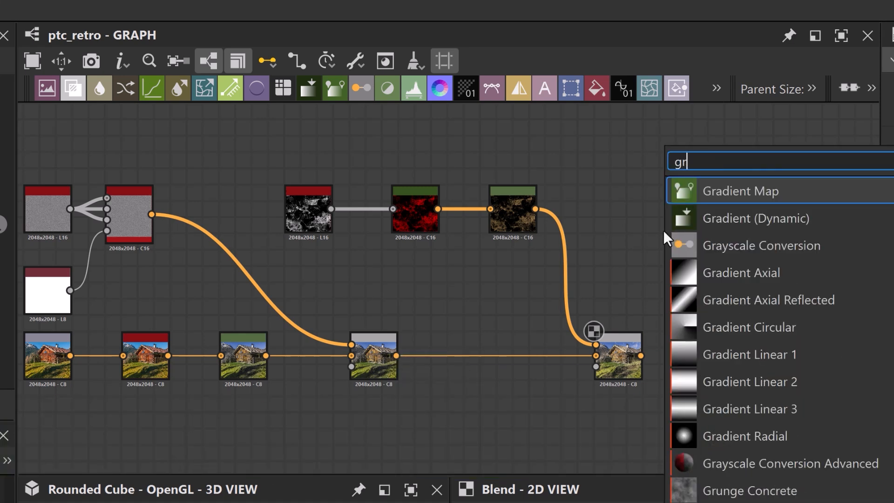
{"action": "type", "text": "unge scra"}
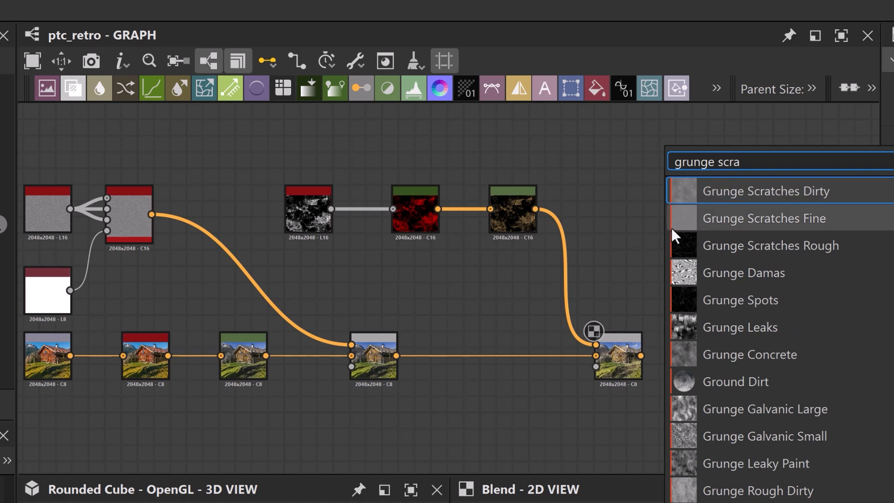
{"action": "left_click", "coordinate": [689, 218]}
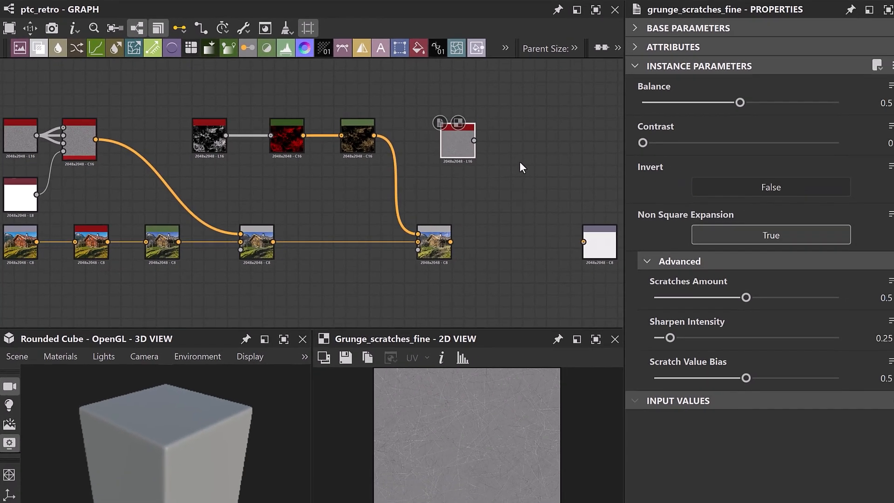
Add an RGBA Merge node fed by Grunge Scratches Fine in R, G and B and by the white Uniform Color in A.
{"action": "key", "text": "space"}
{"action": "type", "text": "rgba"}
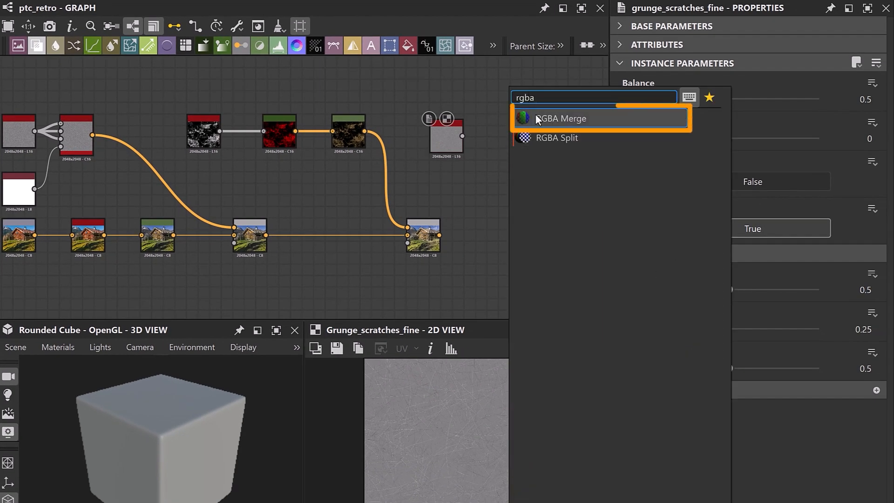
{"action": "left_click", "coordinate": [536, 117]}
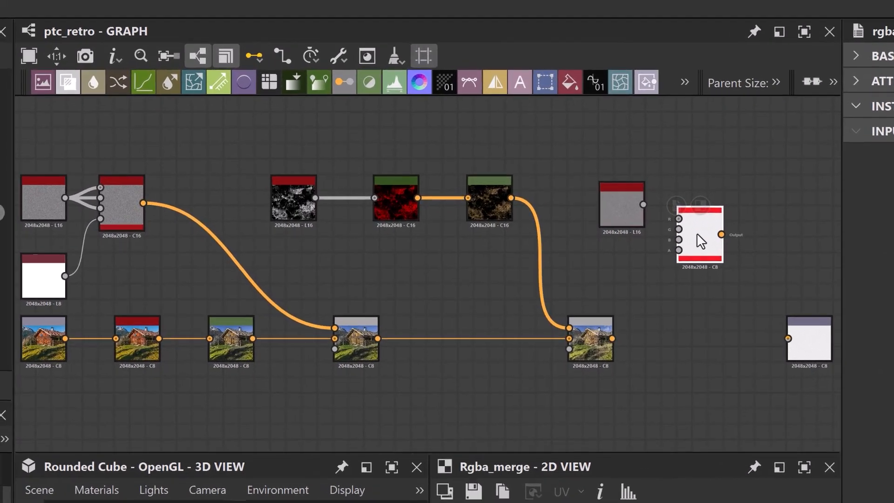
{"action": "left_click_drag", "start_coordinate": [504, 158], "coordinate": [521, 139]}
{"action": "left_click_drag", "start_coordinate": [673, 215], "coordinate": [732, 197]}
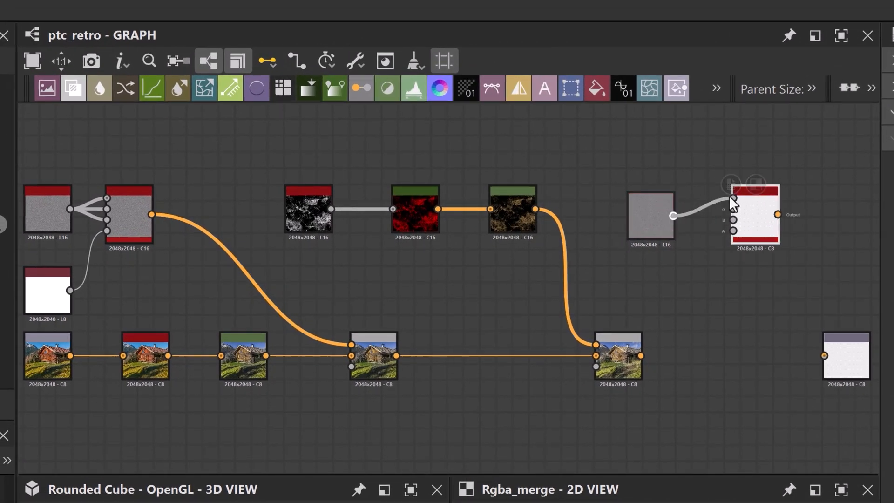
{"action": "left_click_drag", "start_coordinate": [673, 216], "coordinate": [733, 230]}
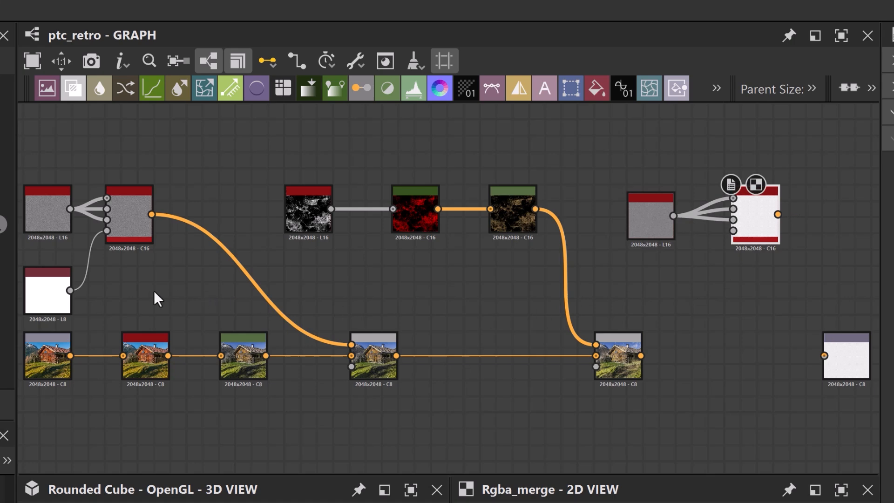
{"action": "left_click_drag", "start_coordinate": [70, 290], "coordinate": [733, 230]}
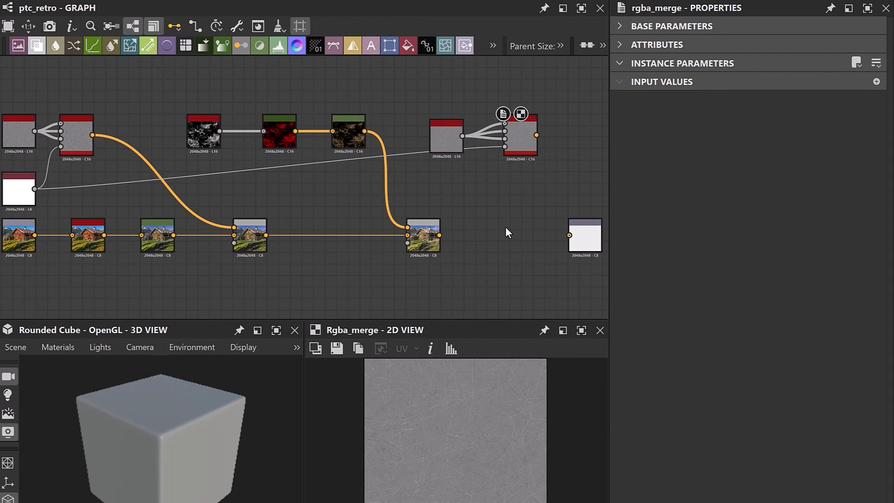
Add a third Blend node with the second Blend as its background and the scratches RGBA Merge as its foreground.
{"action": "key", "text": "space"}
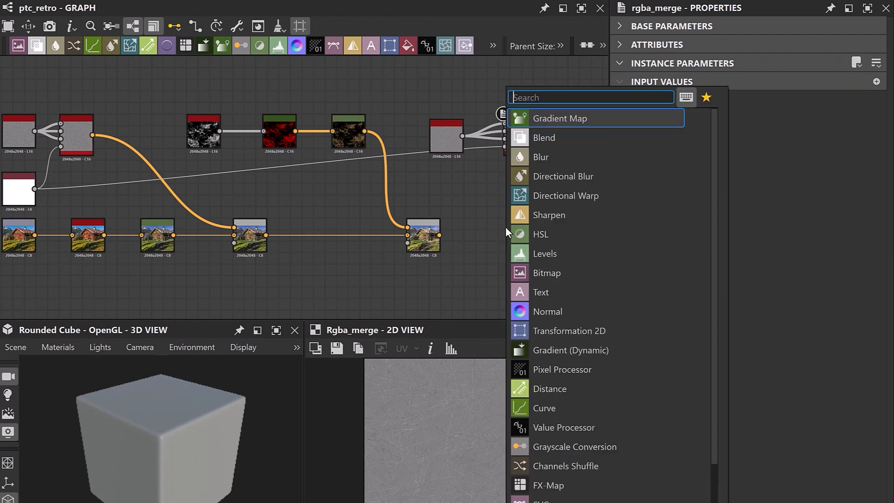
{"action": "left_click", "coordinate": [543, 137]}
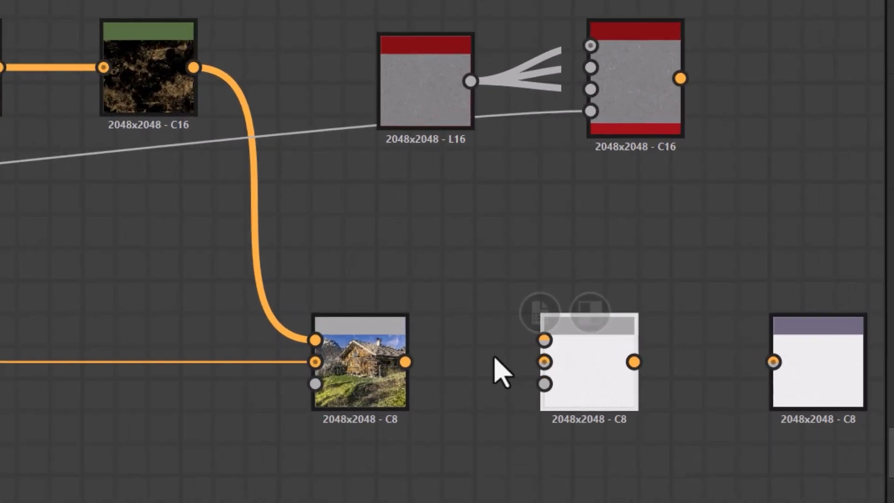
{"action": "left_click_drag", "start_coordinate": [405, 362], "coordinate": [546, 363]}
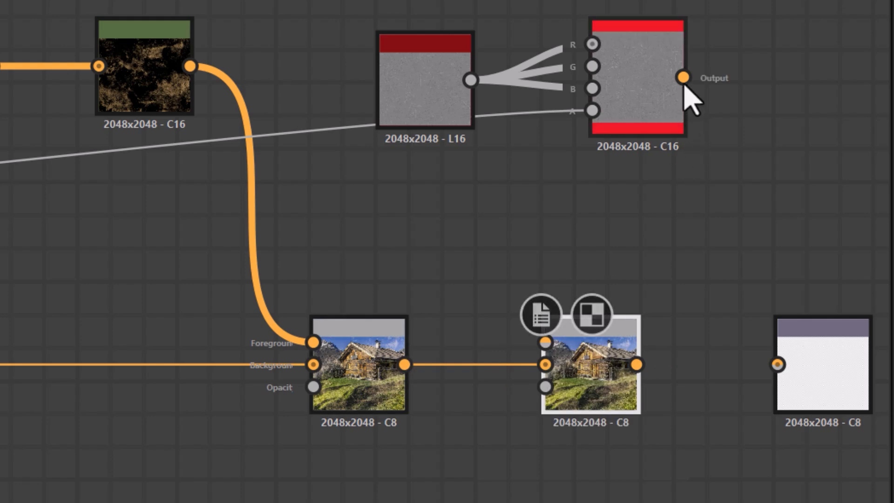
{"action": "left_click_drag", "start_coordinate": [682, 77], "coordinate": [545, 341]}
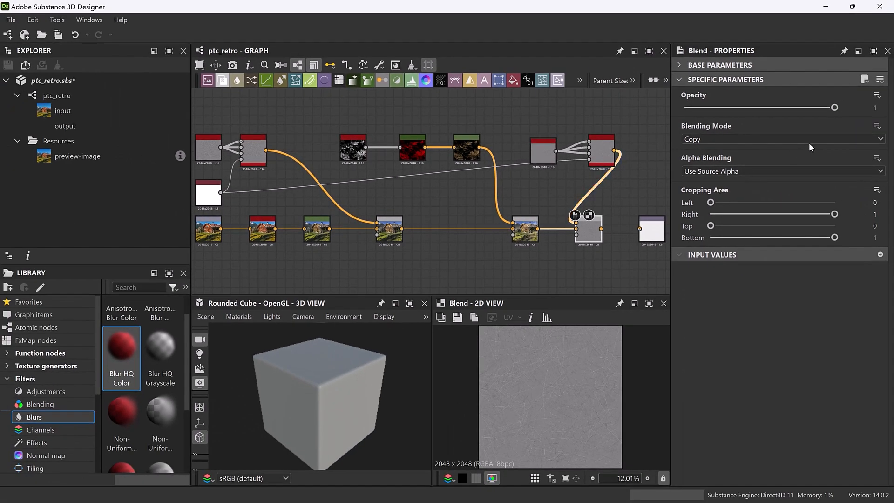
Set the third Blend node's blending mode to Soft Light.
{"action": "left_click", "coordinate": [837, 134]}
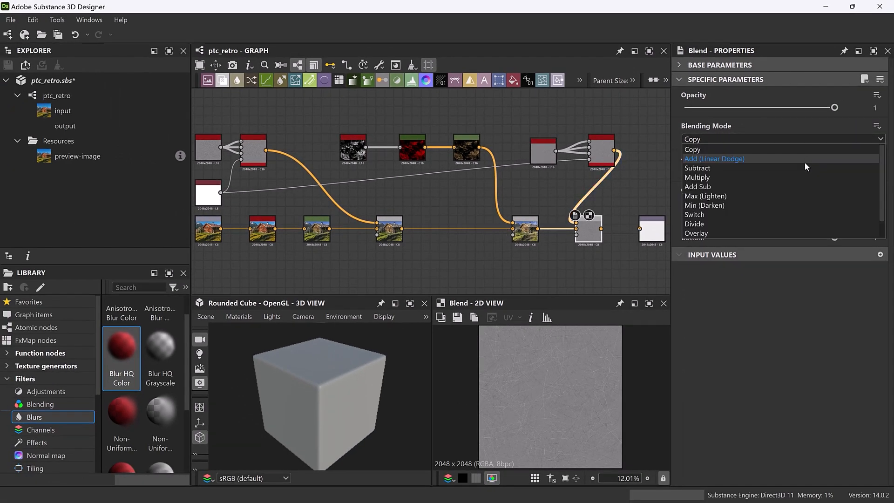
{"action": "scroll", "coordinate": [780, 212], "scroll_direction": "down", "scroll_amount": 1}
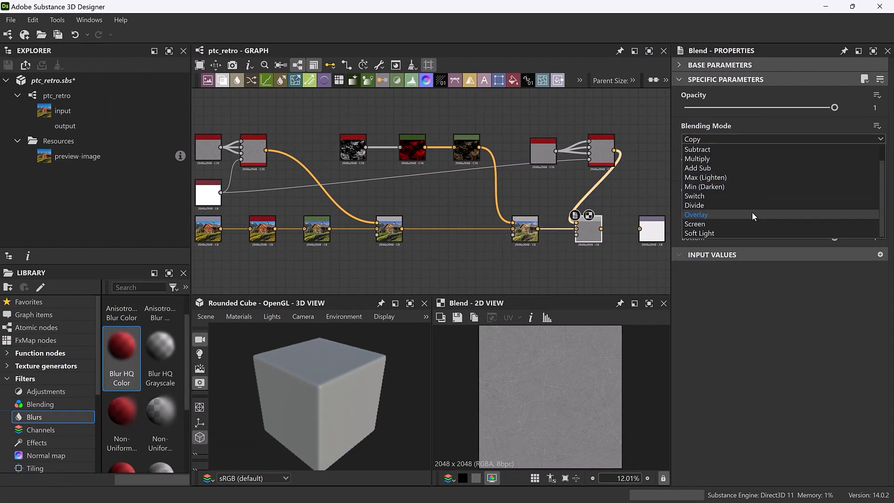
{"action": "left_click", "coordinate": [720, 233]}
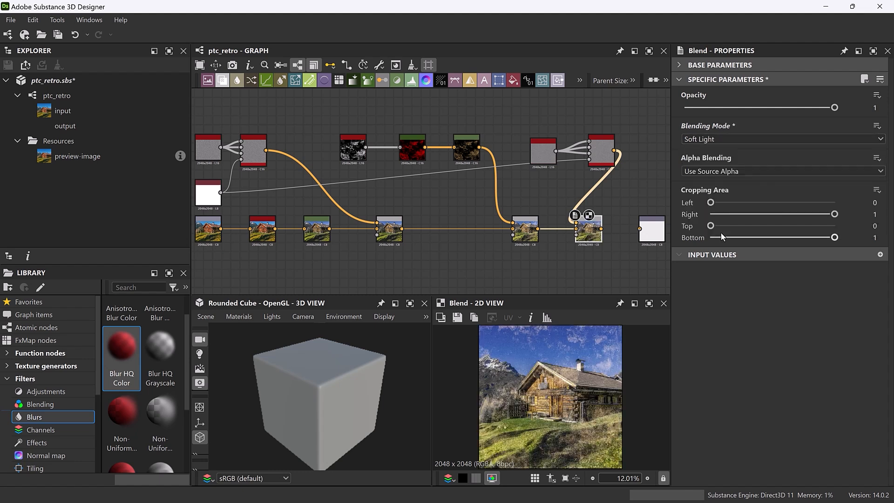
Set the Grunge Scratches Fine node's Contrast to 0.3, Scratches Amount to 0.3, Sharpen Intensity to 3 and Scratch Value Bias to 0.4.
{"action": "left_click", "coordinate": [541, 154]}
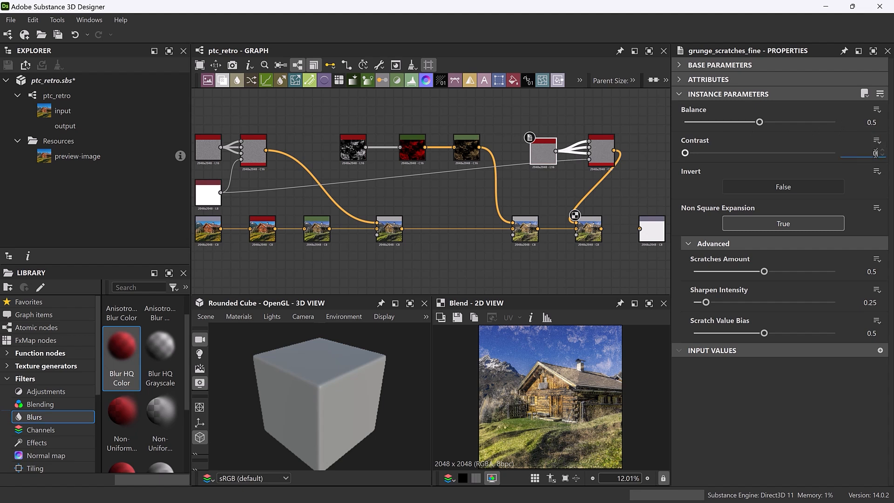
{"action": "key", "text": "Return"}
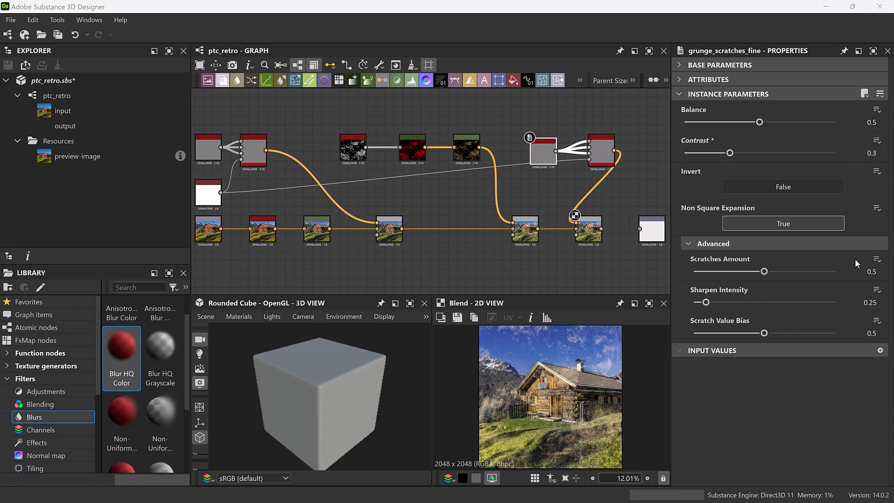
{"action": "double_click", "coordinate": [872, 272]}
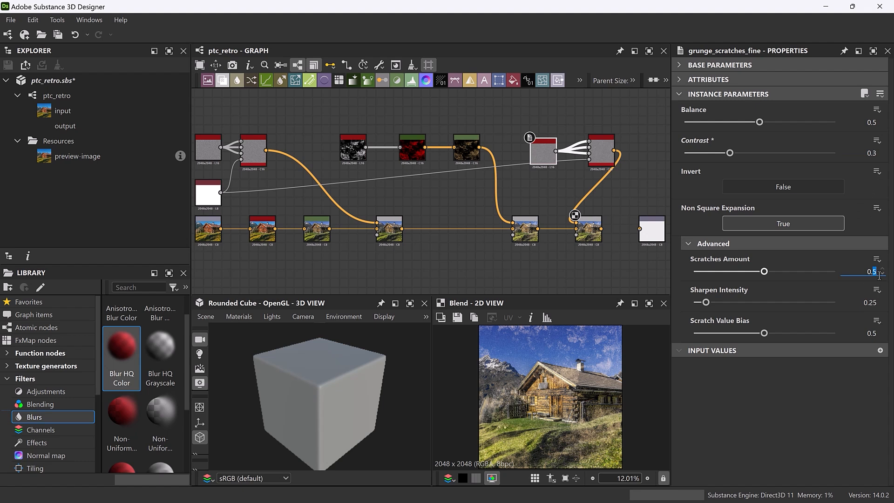
{"action": "type", "text": "0.3"}
{"action": "double_click", "coordinate": [862, 303]}
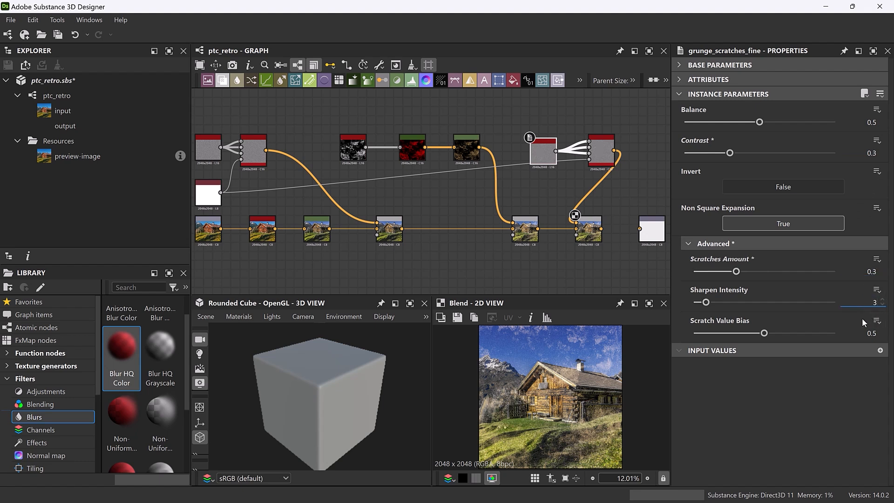
{"action": "key", "text": "Return"}
{"action": "double_click", "coordinate": [873, 333]}
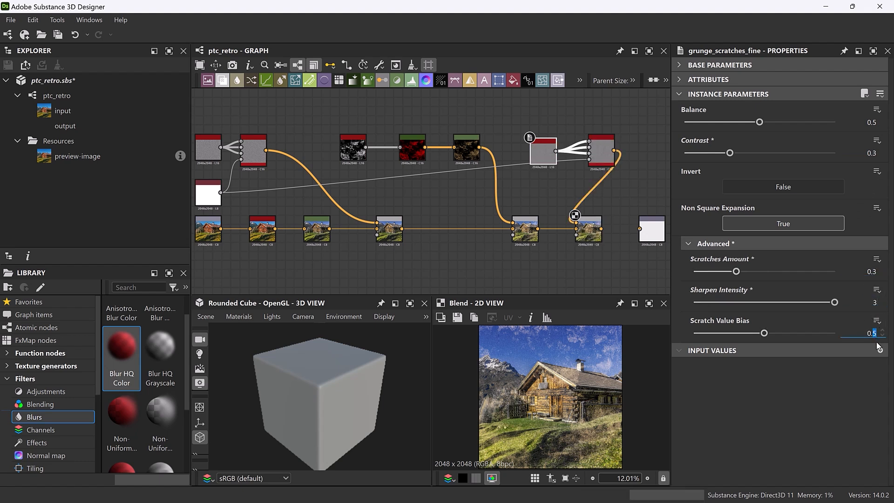
{"action": "key", "text": "Return"}
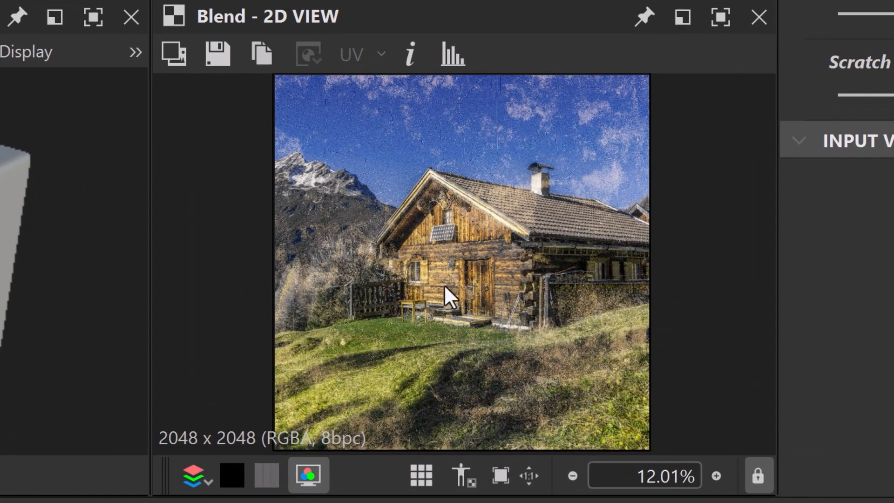
{"action": "scroll", "coordinate": [425, 189], "scroll_direction": "up", "scroll_amount": 5}
{"action": "scroll", "coordinate": [425, 189], "scroll_direction": "up", "scroll_amount": 4}
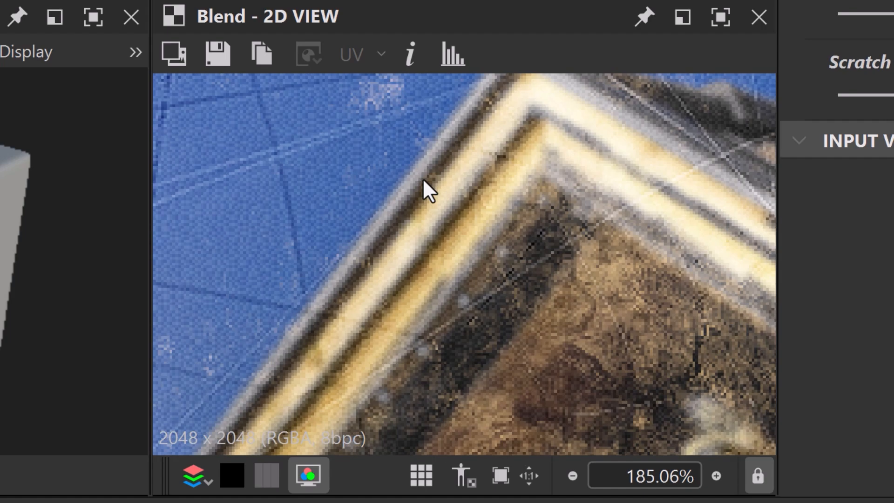
{"action": "scroll", "coordinate": [424, 189], "scroll_direction": "down", "scroll_amount": 1}
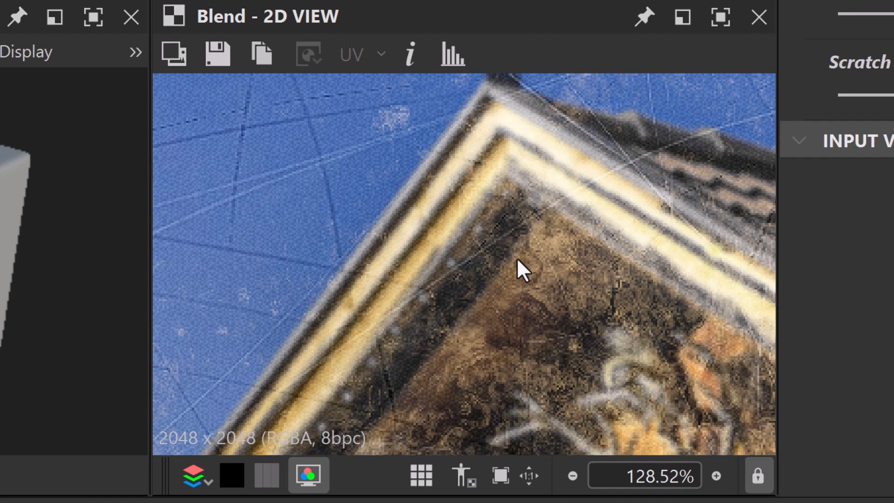
{"action": "key", "text": "f"}
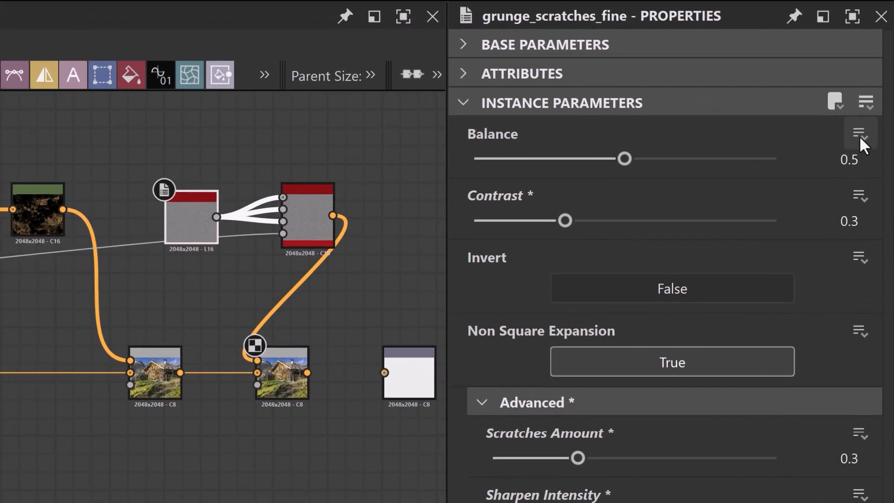
Expose the Grunge Scratches Fine node's Balance as a new graph input labelled Scratch Balance.
{"action": "left_click", "coordinate": [877, 109]}
{"action": "left_click", "coordinate": [849, 166]}
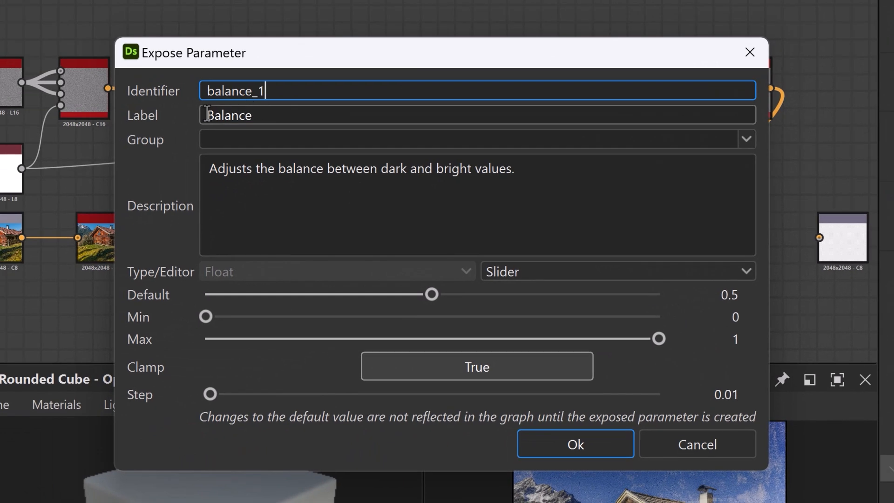
{"action": "left_click", "coordinate": [212, 115]}
{"action": "type", "text": "Scra"}
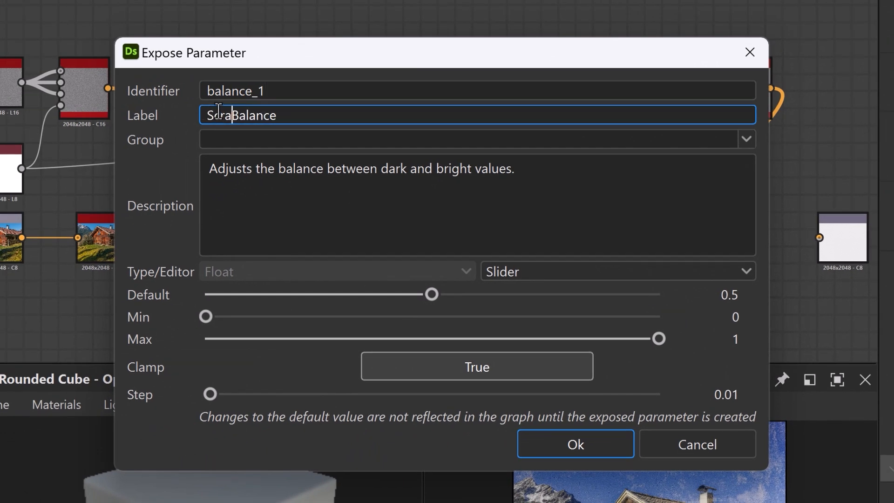
{"action": "type", "text": "tch"}
{"action": "key", "text": "Return"}
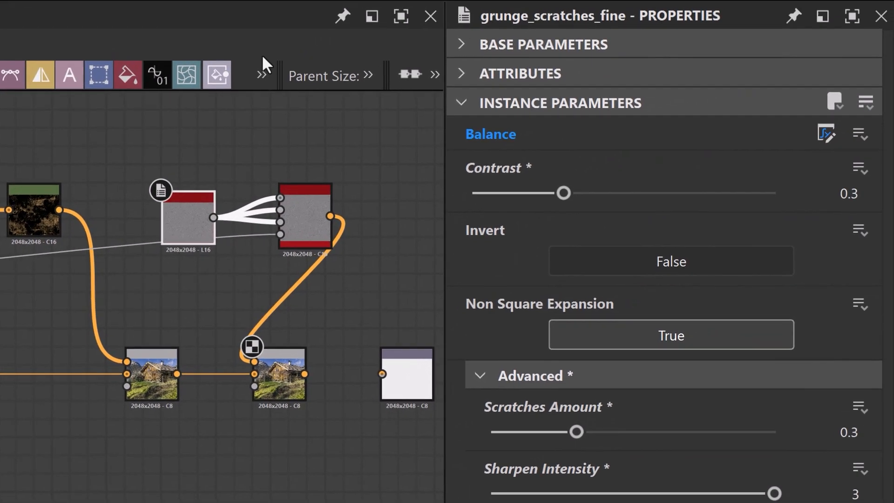
Expose the scratches node's Contrast as a new graph input labelled Scratch Contrast.
{"action": "left_click", "coordinate": [858, 169]}
{"action": "left_click", "coordinate": [807, 200]}
{"action": "left_click", "coordinate": [208, 115]}
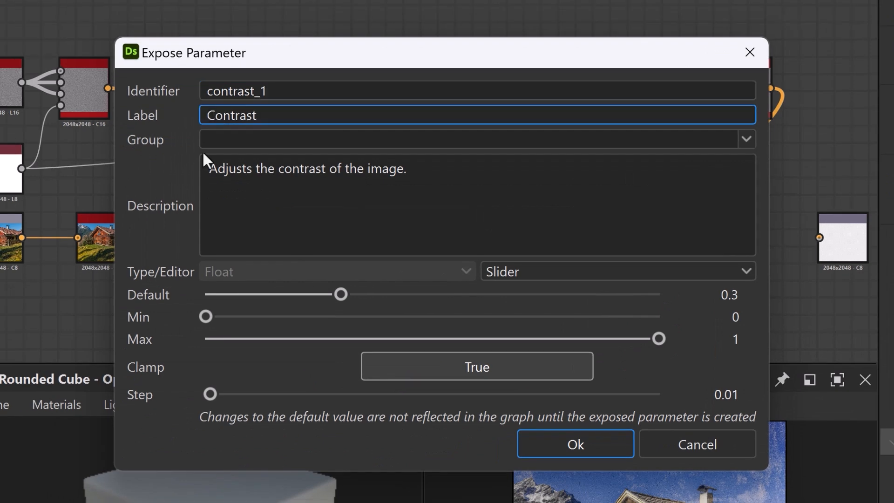
{"action": "type", "text": "Scratch"}
{"action": "key", "text": "Return"}
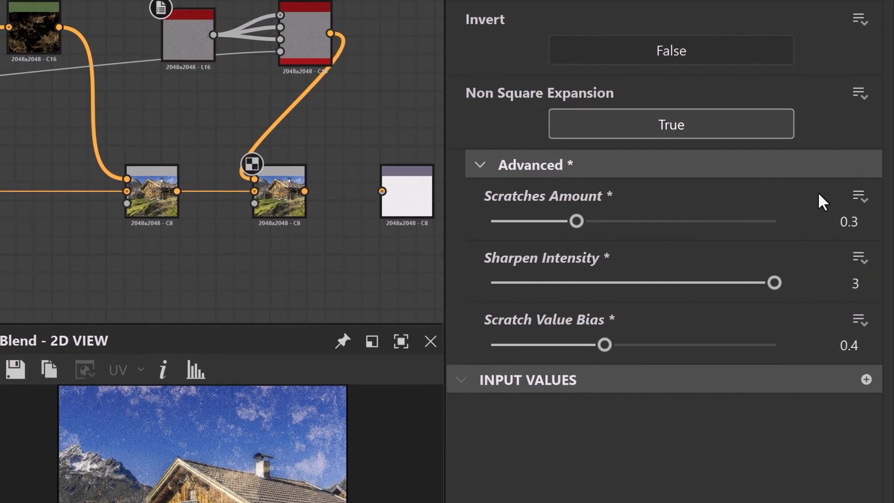
Expose the scratches node's Scratches Amount as a new graph input with the label shortened to Scratch Amount.
{"action": "left_click", "coordinate": [859, 195]}
{"action": "left_click", "coordinate": [846, 226]}
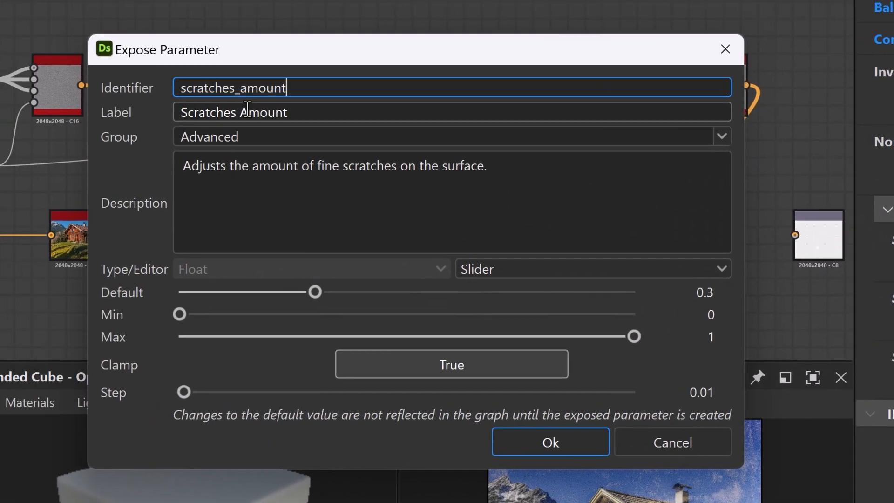
{"action": "left_click", "coordinate": [261, 115]}
{"action": "key", "text": "BackSpace"}
{"action": "key", "text": "BackSpace"}
{"action": "key", "text": "Return"}
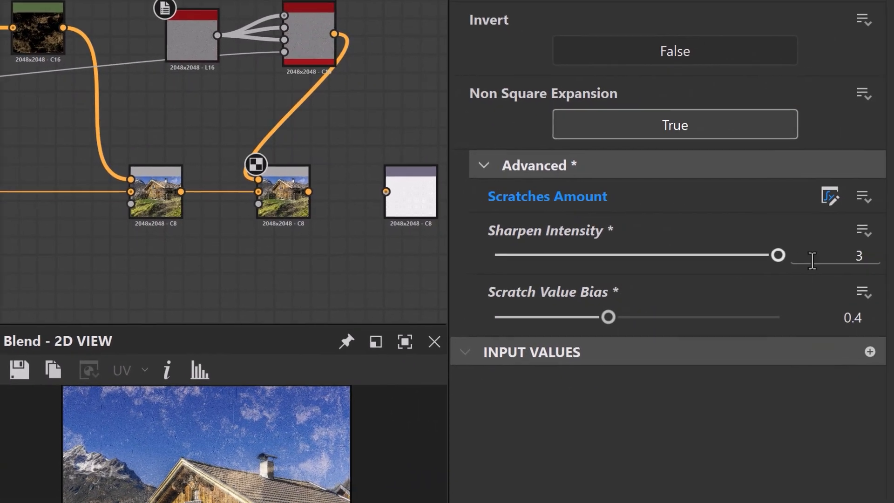
Expose the scratches node's Sharpen Intensity as a new graph input labelled Scrach Sharpen Intensity.
{"action": "left_click", "coordinate": [862, 230]}
{"action": "left_click", "coordinate": [869, 262]}
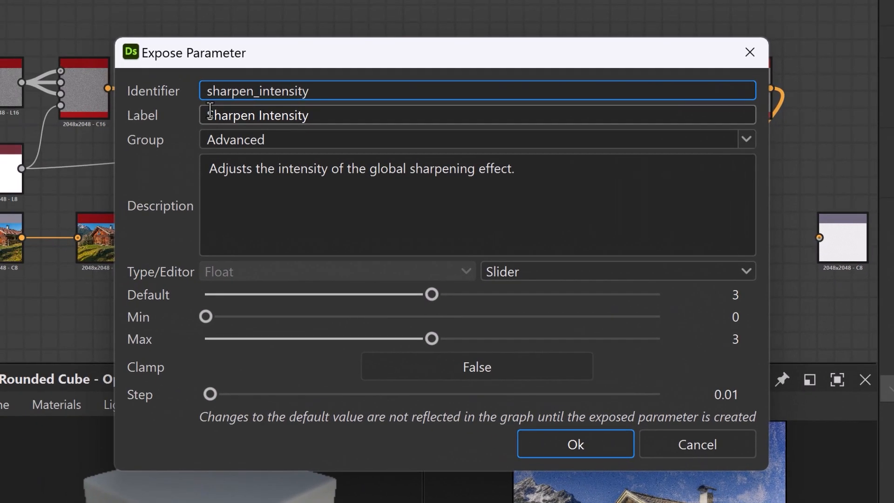
{"action": "left_click", "coordinate": [56, 92]}
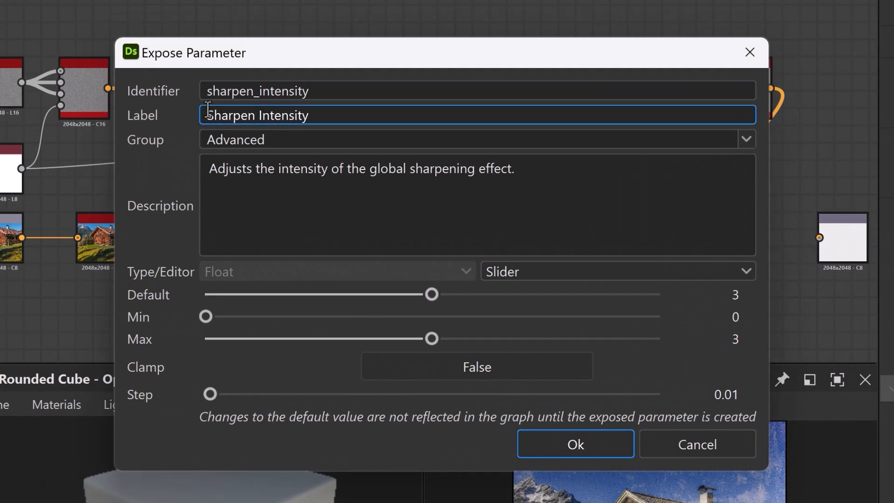
{"action": "type", "text": "Scrach"}
{"action": "key", "text": "Return"}
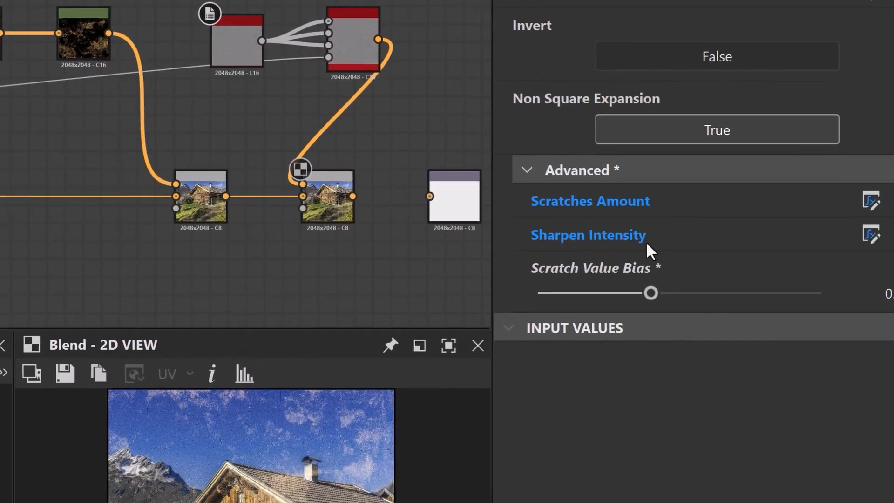
Expose the scratches node's Scratch Value Bias as a new graph input labelled White Scrach Intensity.
{"action": "left_click", "coordinate": [857, 263]}
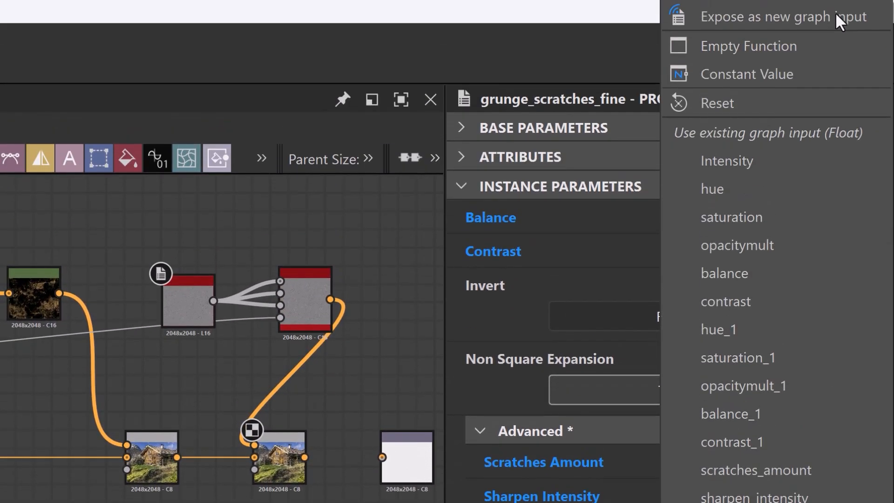
{"action": "left_click", "coordinate": [836, 15]}
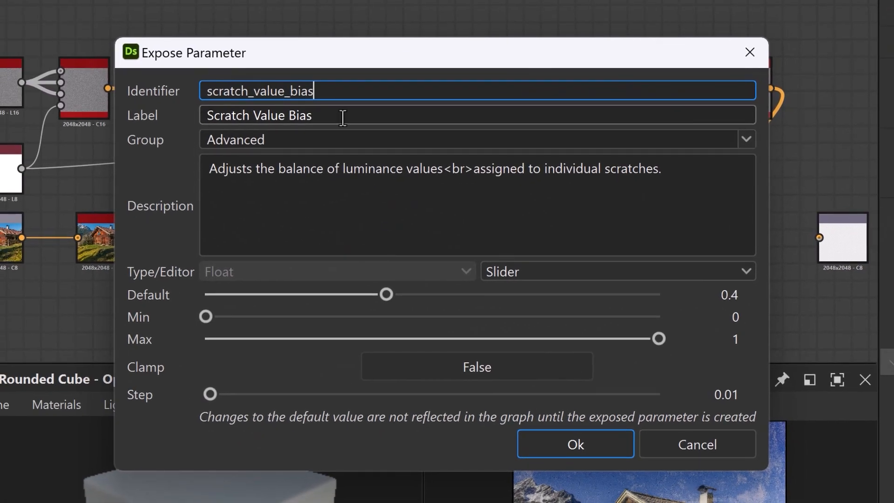
{"action": "triple_click", "coordinate": [457, 116]}
{"action": "type", "text": "White Scrach Intensity"}
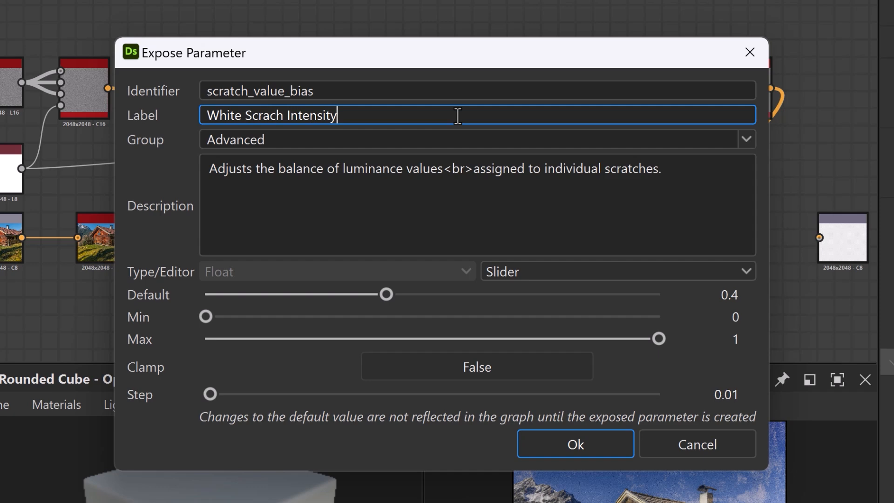
{"action": "key", "text": "Return"}
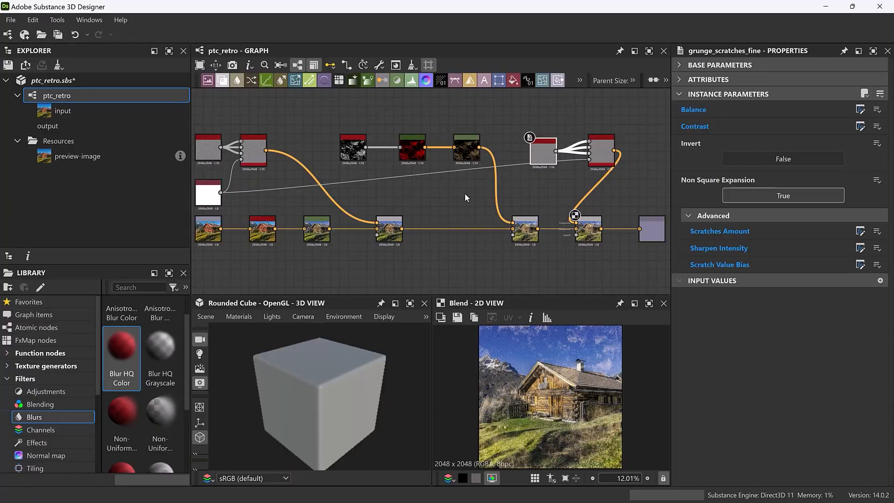
Reorder the ptc_retro graph's input parameters so that Grunge Opacity sits directly after Grunge Contrast and before Grunge Color.
{"action": "left_click", "coordinate": [453, 194]}
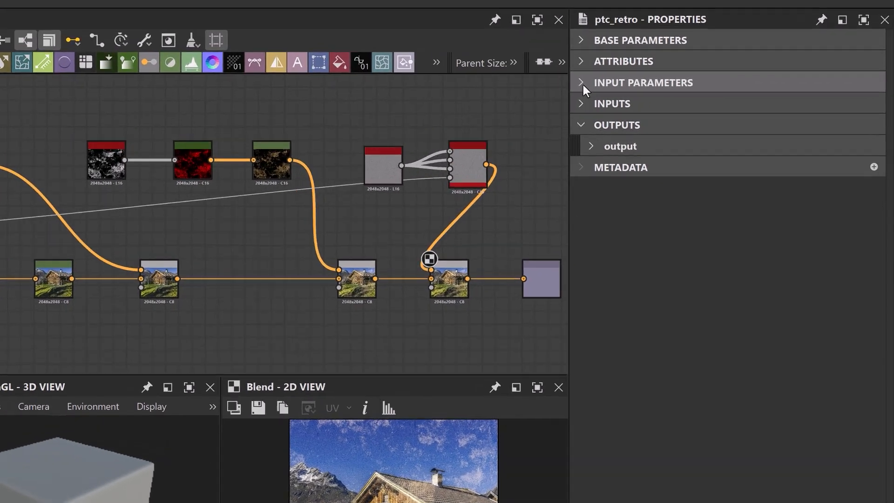
{"action": "left_click", "coordinate": [668, 93]}
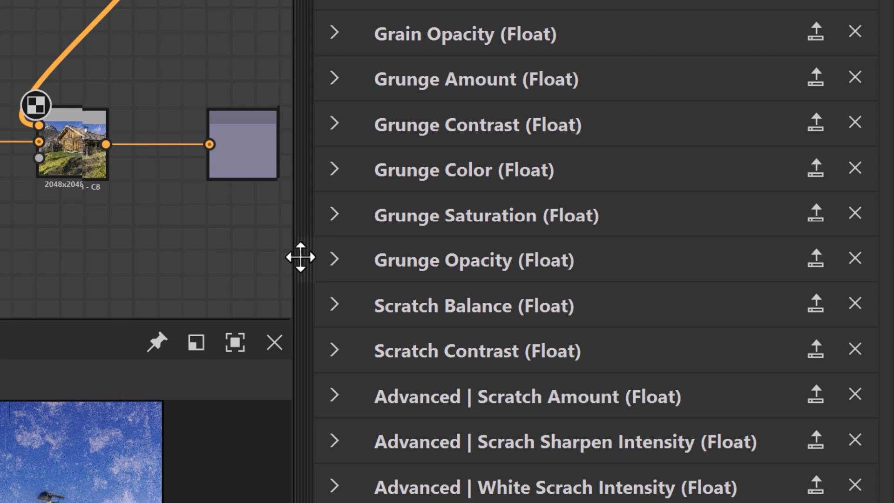
{"action": "left_click_drag", "start_coordinate": [300, 257], "coordinate": [296, 171]}
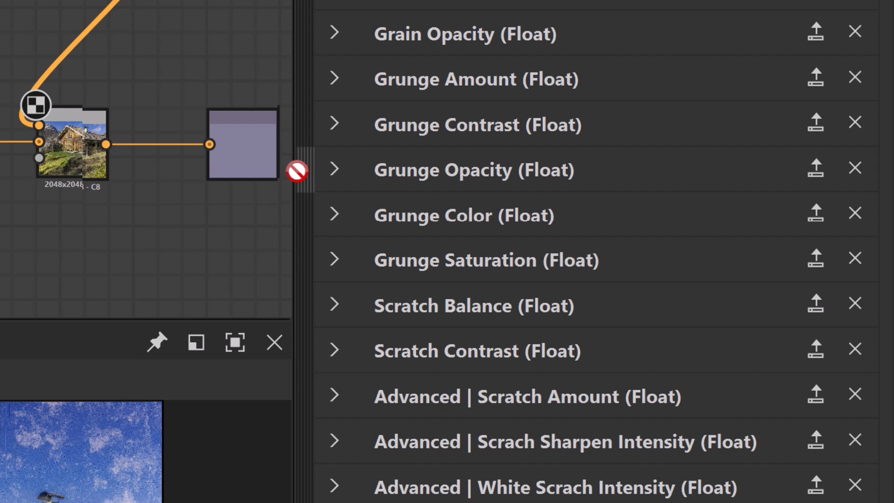
{"action": "left_click", "coordinate": [333, 175]}
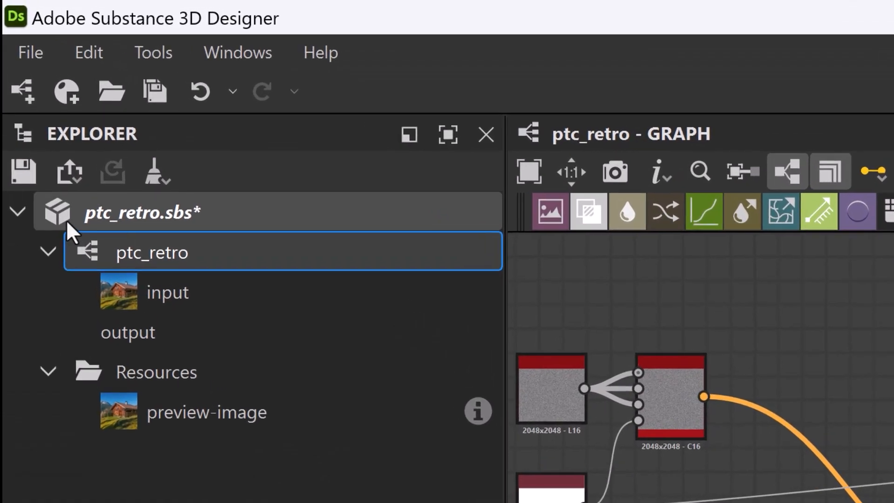
Publish the ptc_retro.sbs package as an .sbsar file named PTC Retro, with archive compression on Auto.
{"action": "left_click", "coordinate": [66, 220]}
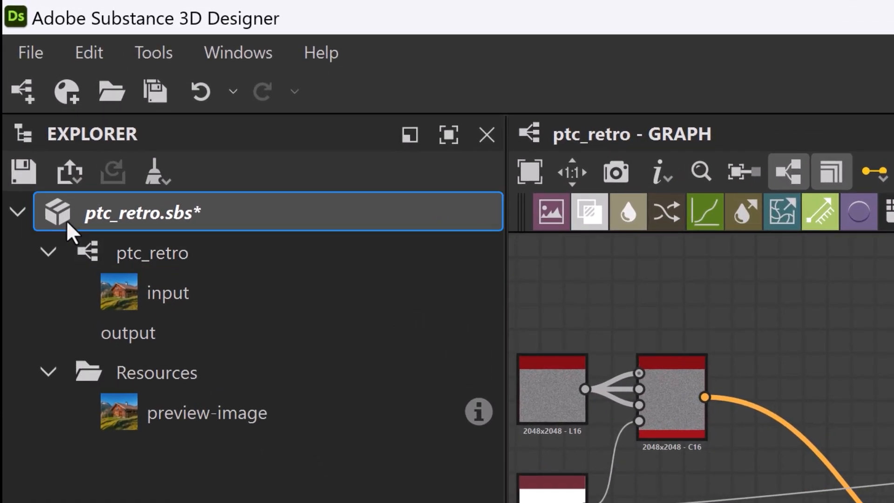
{"action": "left_click", "coordinate": [72, 183]}
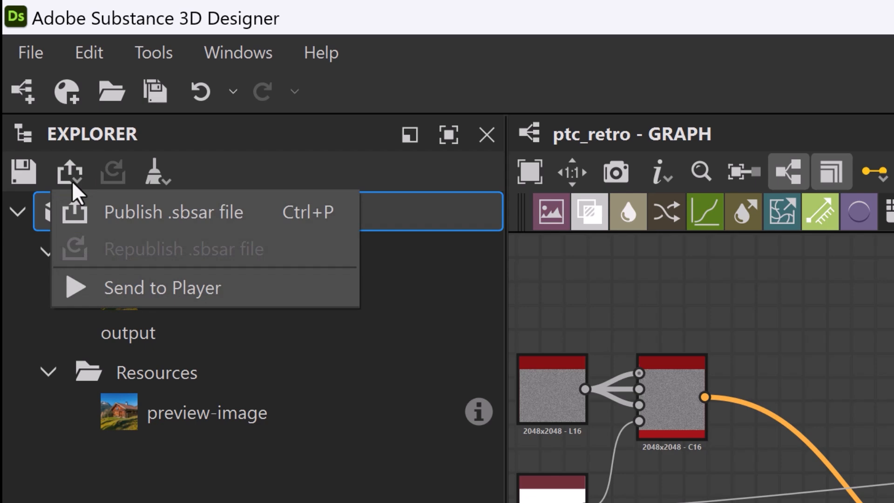
{"action": "left_click", "coordinate": [279, 217]}
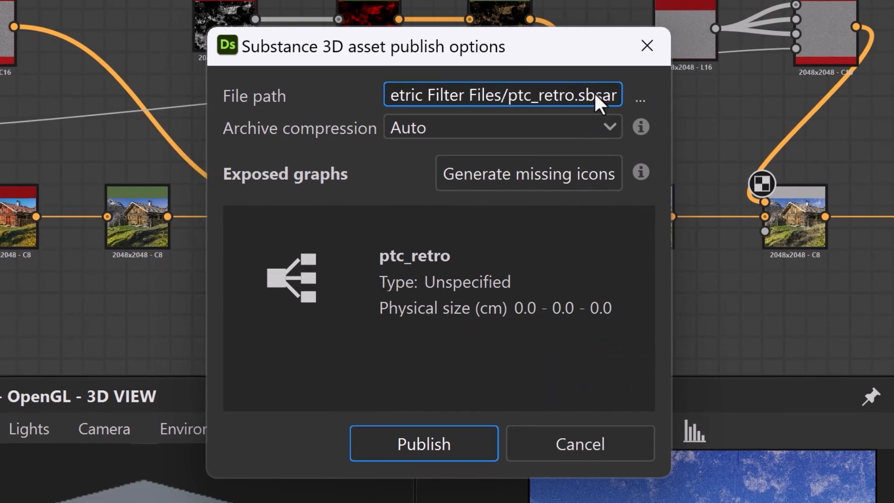
{"action": "left_click", "coordinate": [640, 98]}
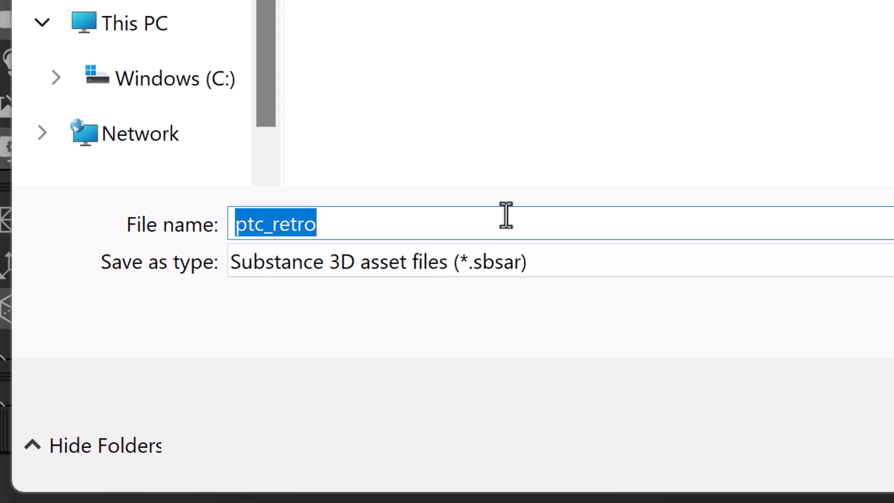
{"action": "type", "text": "PTC Ret"}
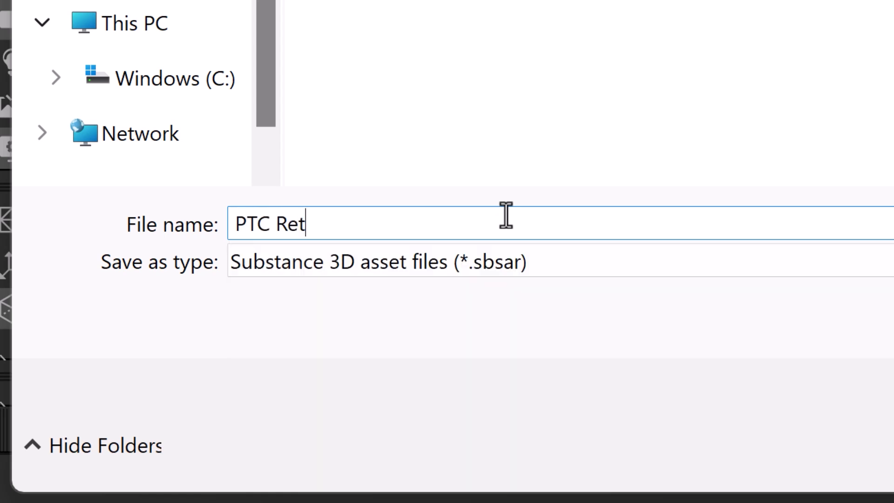
{"action": "type", "text": "ro"}
{"action": "left_click", "coordinate": [846, 479]}
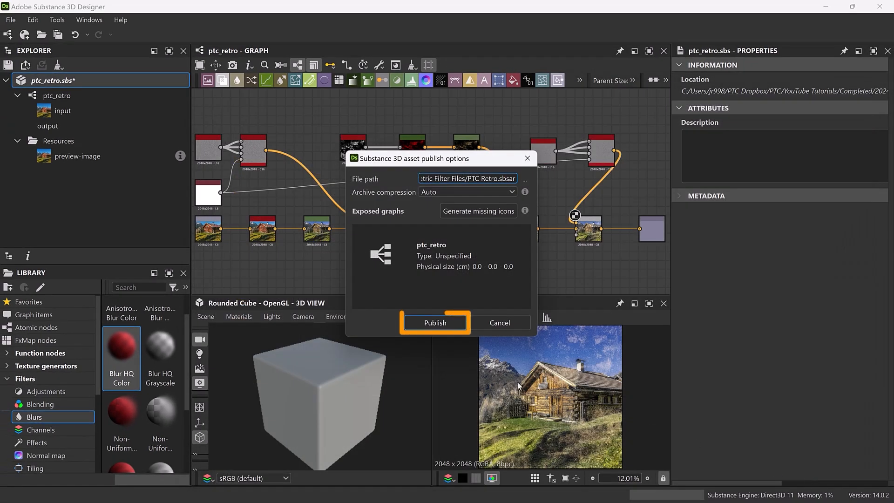
{"action": "left_click", "coordinate": [434, 322]}
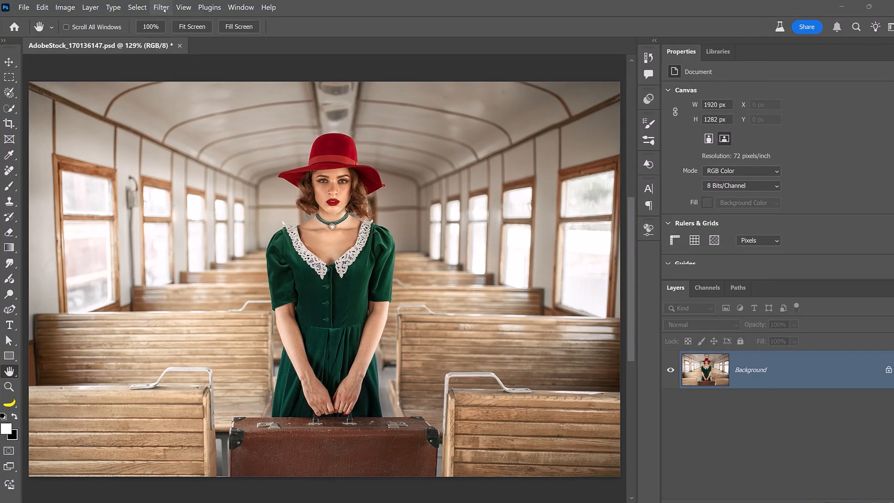
Switch to Photoshop and open the Parametric Filters for the train carriage photo.
{"action": "left_click", "coordinate": [160, 7]}
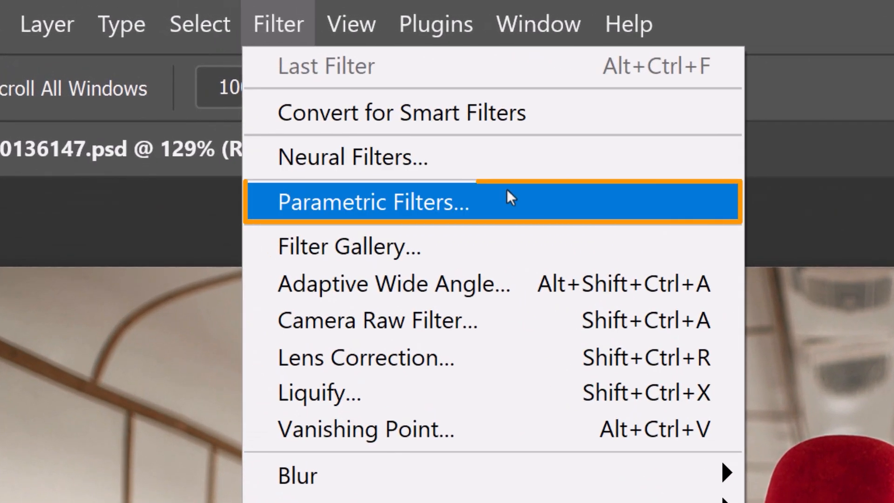
{"action": "left_click", "coordinate": [511, 198]}
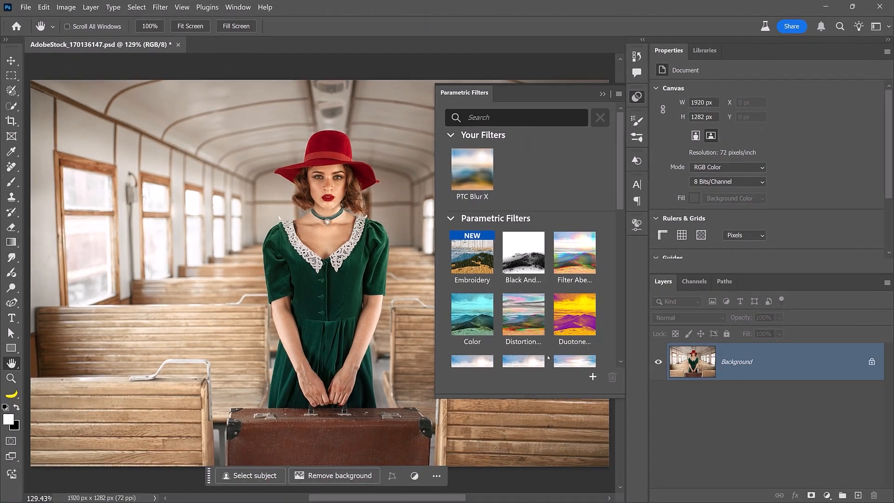
Import PTC Retro.sbsar into Your Filters and apply the PTC Retro filter to the train carriage photo.
{"action": "left_click", "coordinate": [590, 375]}
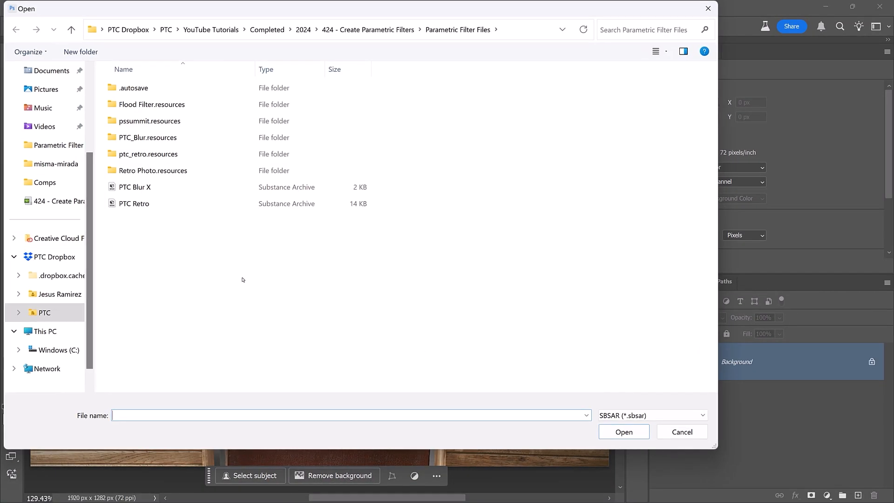
{"action": "double_click", "coordinate": [134, 203]}
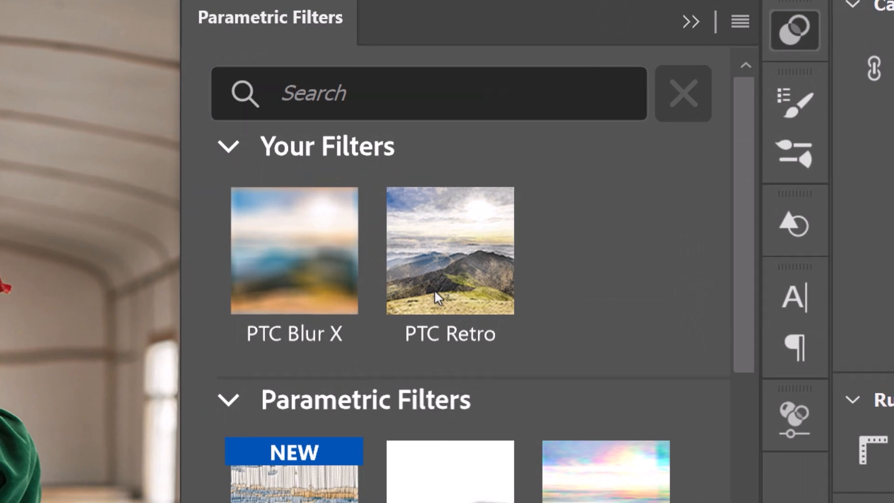
{"action": "left_click", "coordinate": [434, 290]}
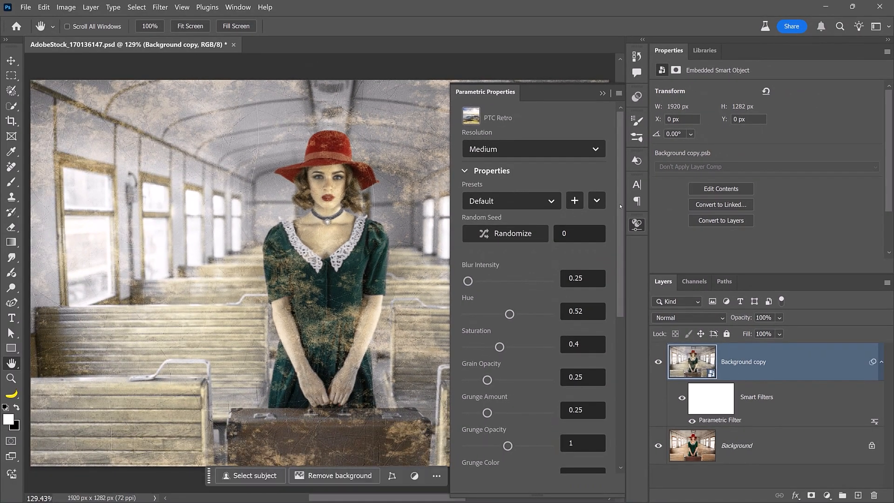
Set the filter's Grunge Amount to 0.18, Grunge Opacity to 1.37, Grunge Saturation to 0.12, Hue to 0 and Saturation to 0.5.
{"action": "scroll", "coordinate": [623, 285], "scroll_direction": "down", "scroll_amount": 3}
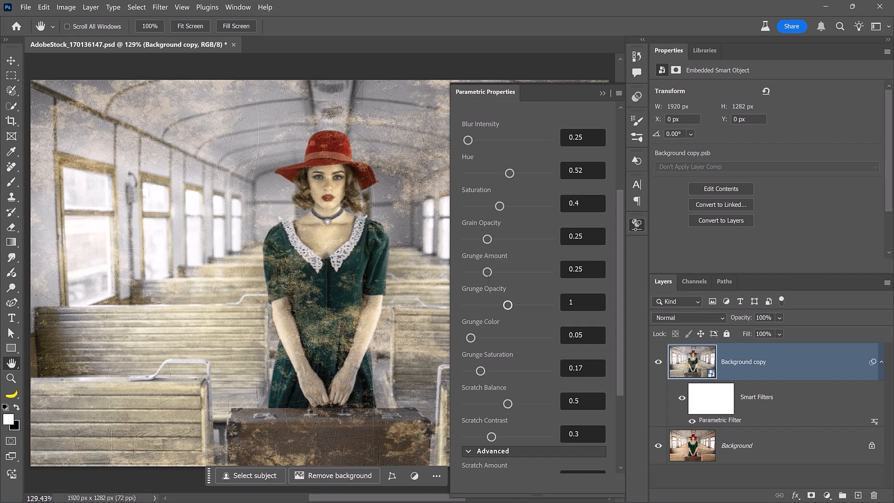
{"action": "left_click_drag", "start_coordinate": [487, 272], "coordinate": [482, 272]}
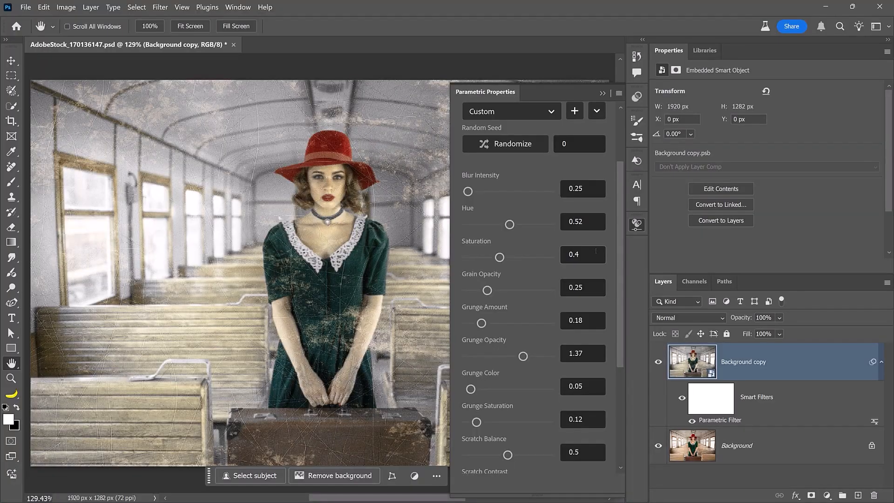
{"action": "left_click_drag", "start_coordinate": [592, 222], "coordinate": [566, 222]}
{"action": "key", "text": "Tab"}
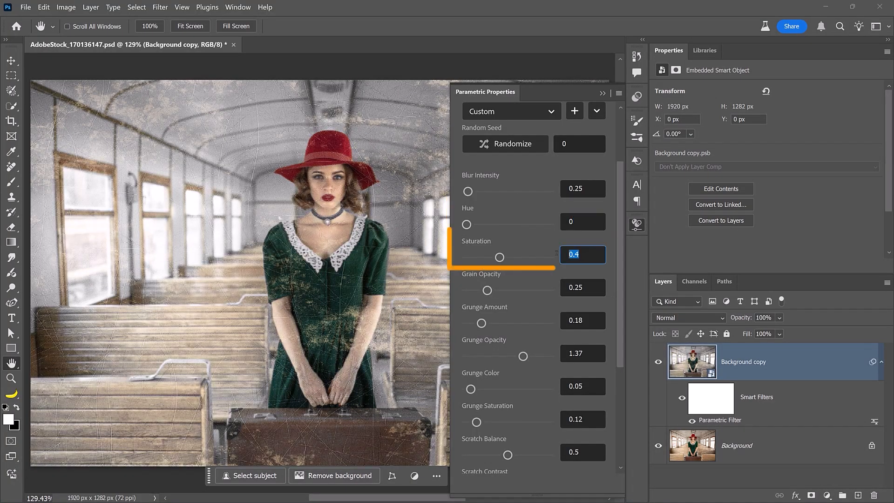
{"action": "type", "text": "0.5"}
{"action": "key", "text": "Return"}
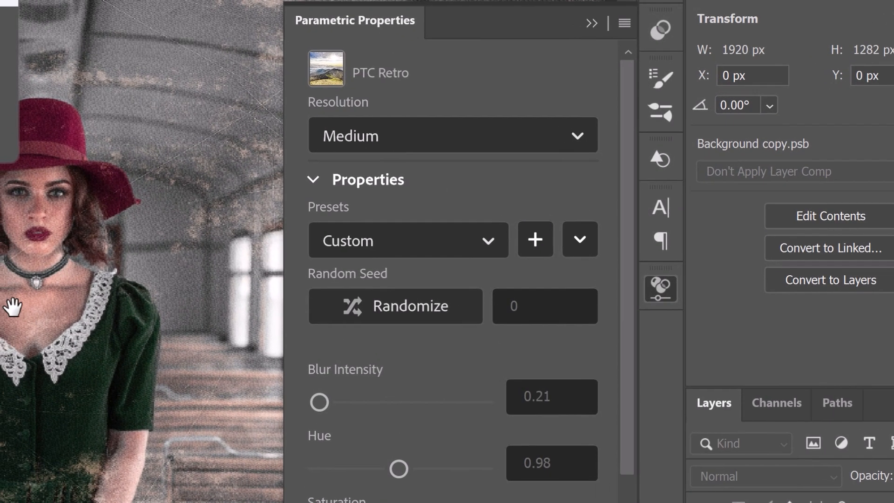
Save the current PTC Retro filter settings as a new preset named Me Retro.
{"action": "left_click", "coordinate": [512, 234]}
{"action": "type", "text": "My Retro"}
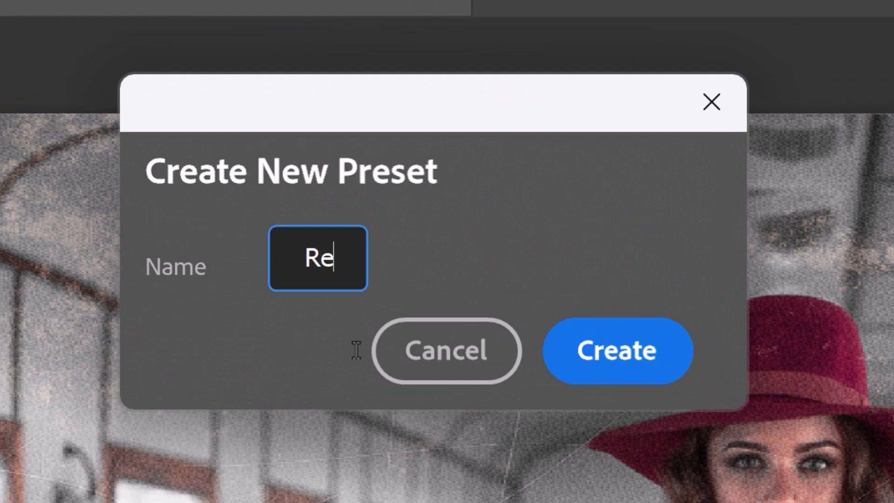
{"action": "left_click", "coordinate": [619, 340]}
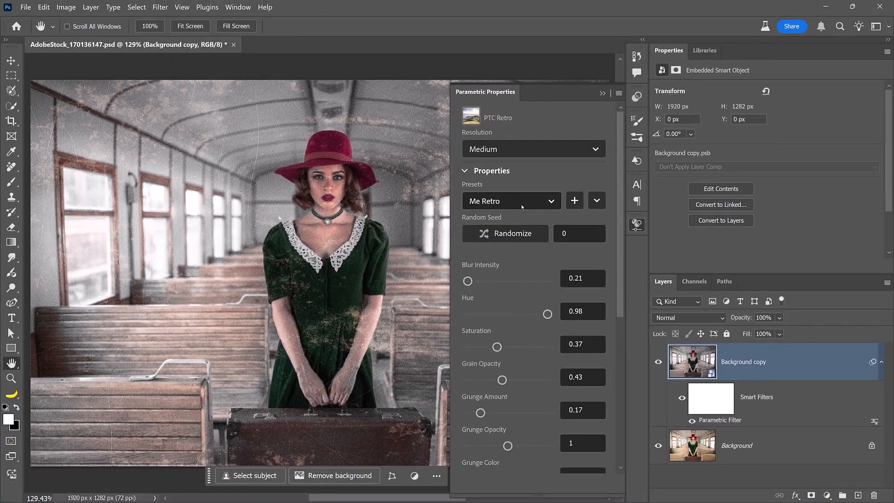
Switch the filter to the Default preset and back to Me Retro, and set its resolution to Ultra.
{"action": "left_click", "coordinate": [511, 201]}
{"action": "left_click", "coordinate": [486, 223]}
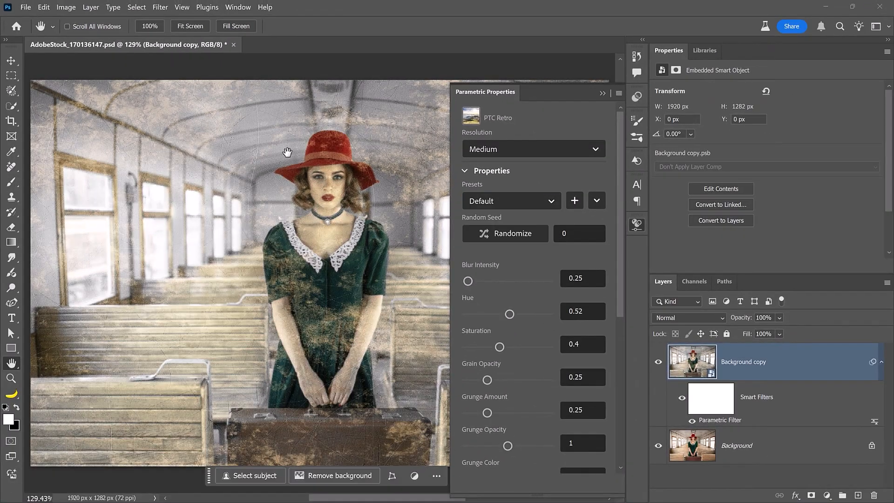
{"action": "left_click", "coordinate": [542, 200]}
{"action": "left_click", "coordinate": [519, 246]}
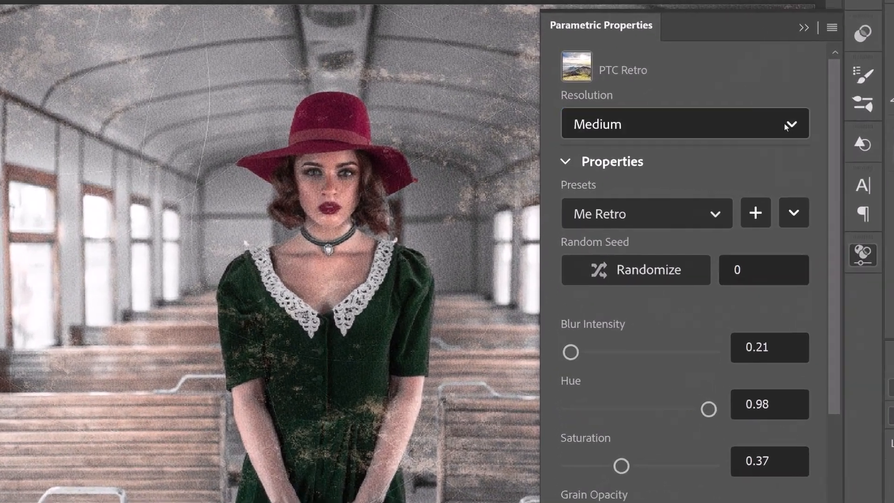
{"action": "left_click", "coordinate": [512, 149]}
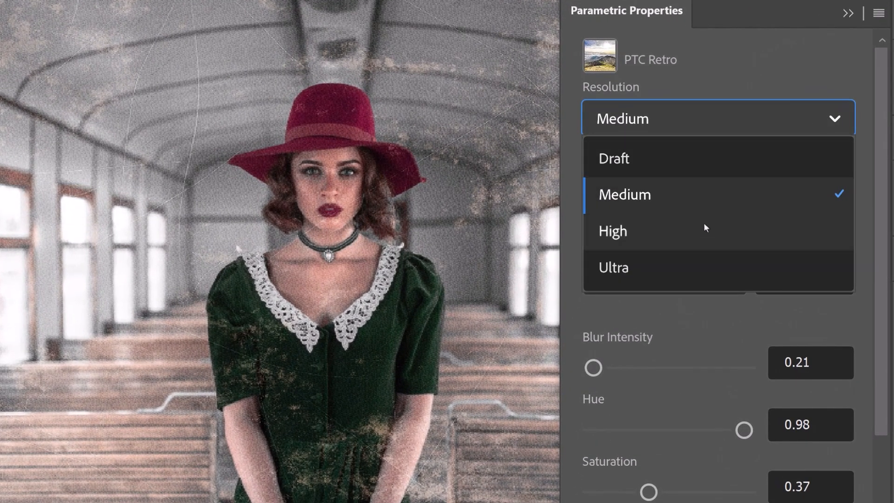
{"action": "left_click", "coordinate": [628, 278]}
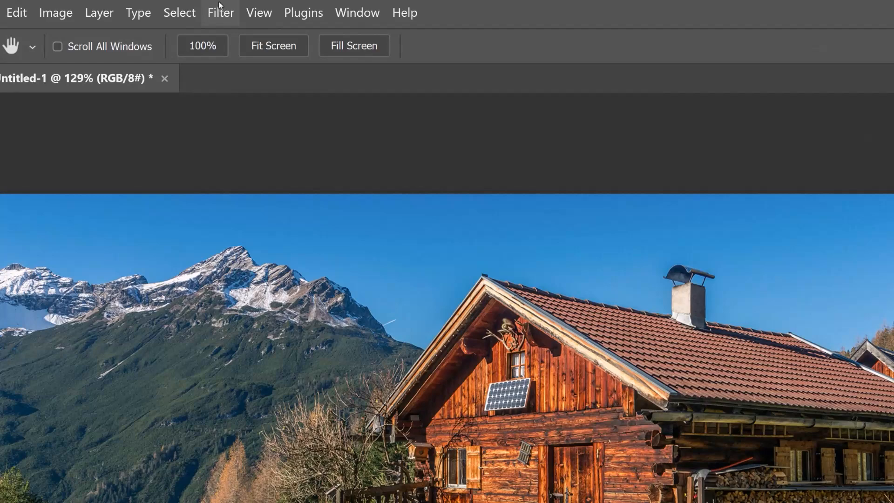
Apply the custom PTC Retro parametric filter to the mountain cabin photo.
{"action": "left_click", "coordinate": [160, 7]}
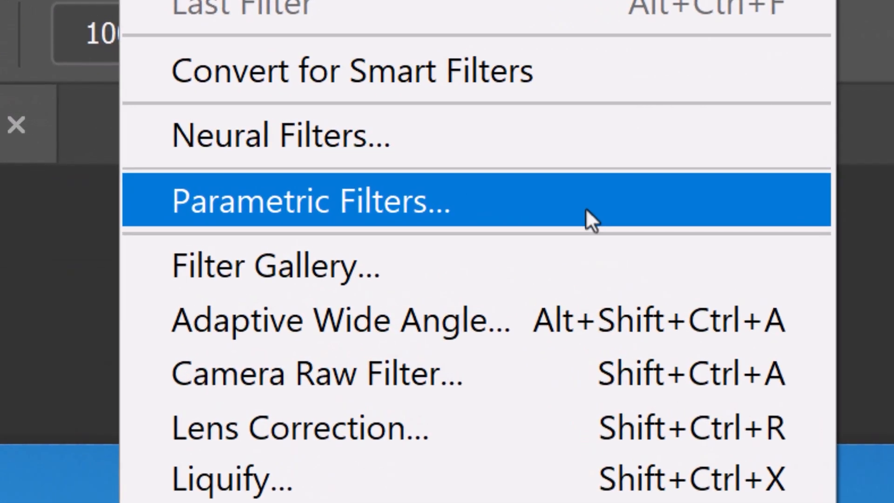
{"action": "left_click", "coordinate": [585, 208]}
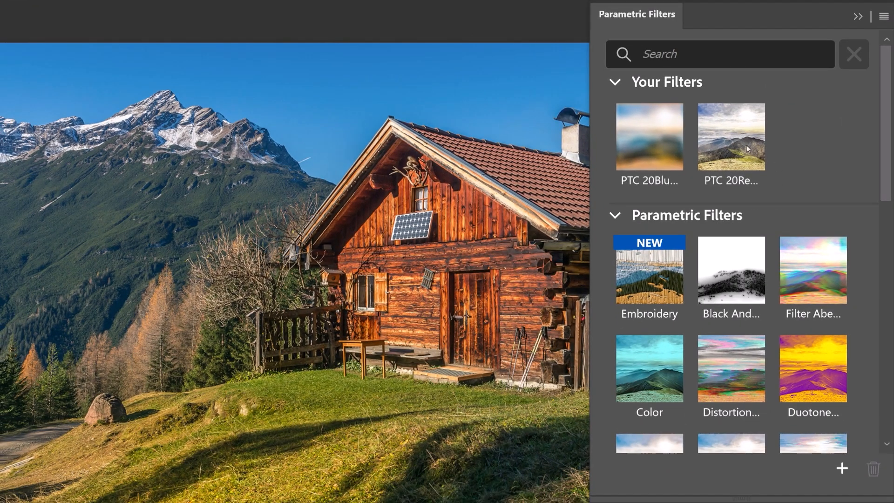
{"action": "left_click", "coordinate": [741, 150]}
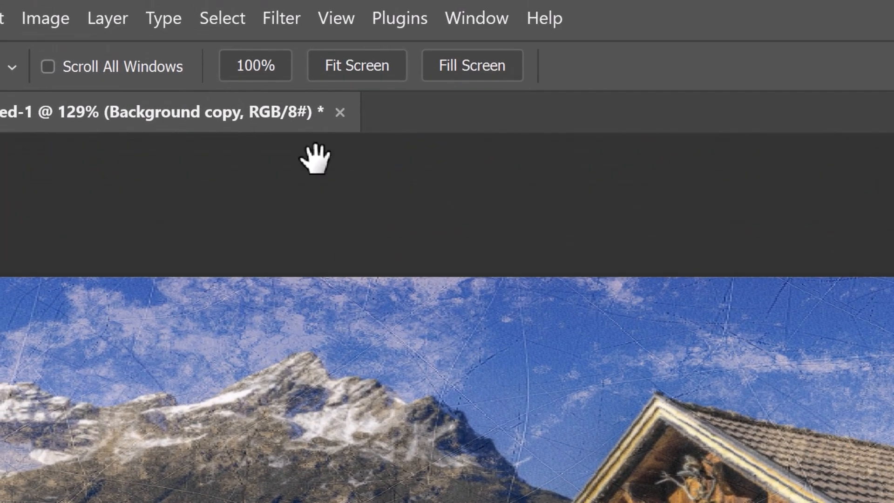
Reopen the Parametric Filters and delete the custom PTC Retro and PTC Blur filters from Your Filters.
{"action": "left_click", "coordinate": [289, 17]}
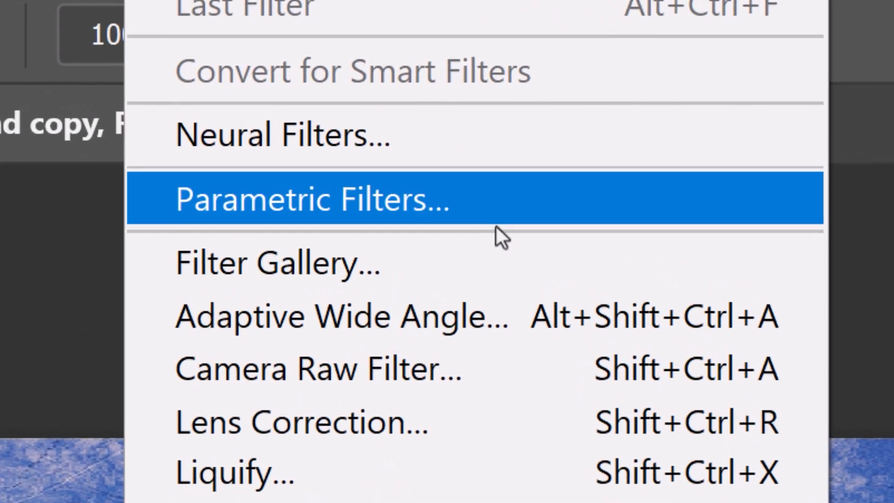
{"action": "left_click", "coordinate": [516, 206]}
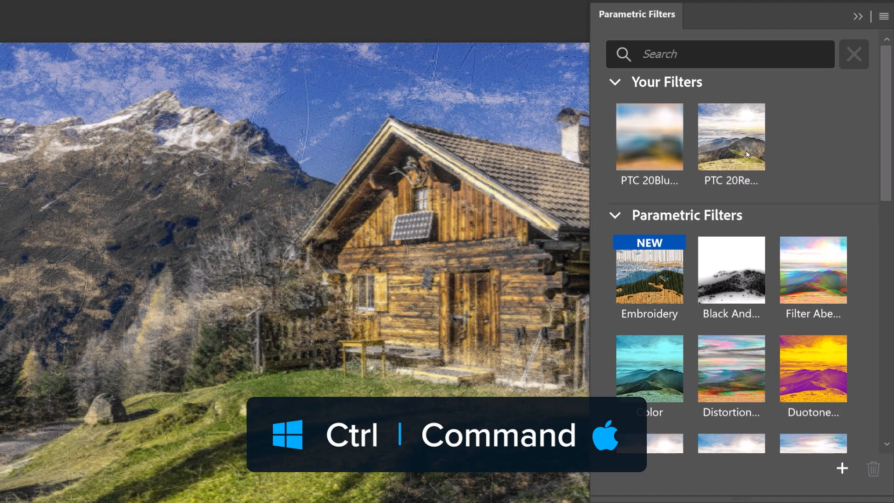
{"action": "left_click", "coordinate": [743, 151]}
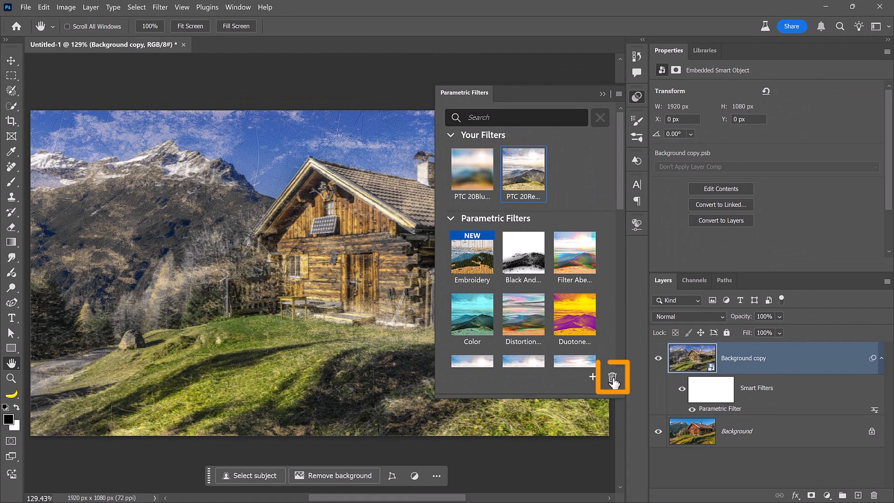
{"action": "left_click", "coordinate": [612, 379]}
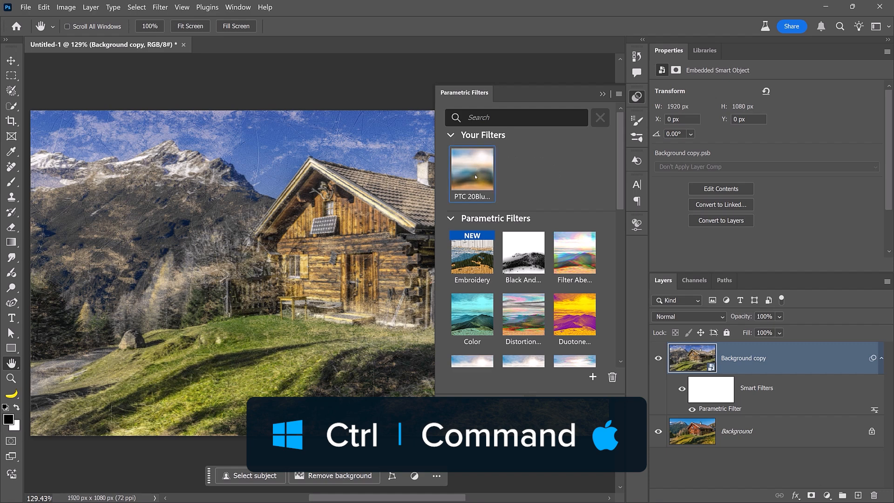
{"action": "left_click", "coordinate": [612, 377]}
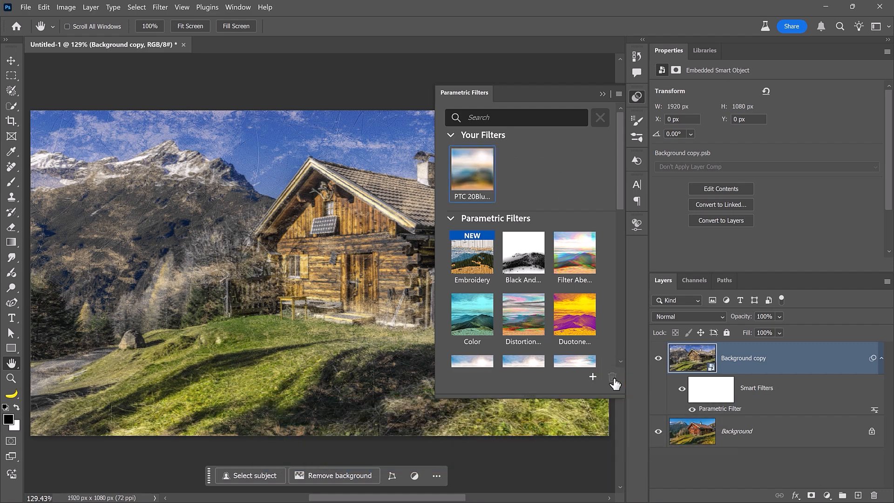